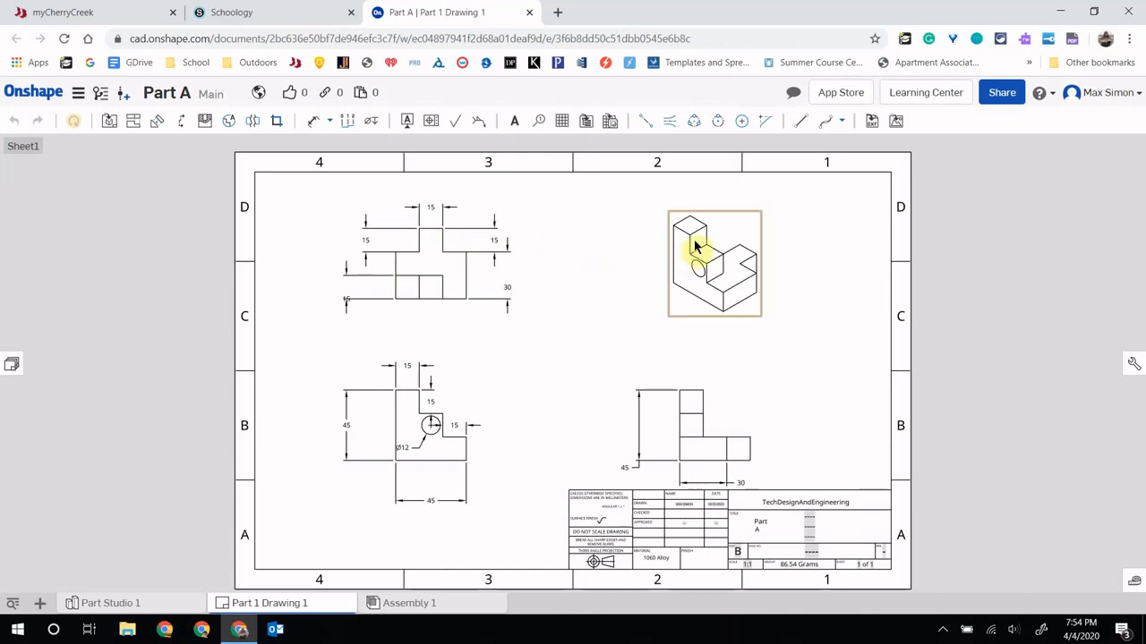
Open Part Studio 1 and examine the finished part from several angles, ending in the Top view
left_click(108, 604)
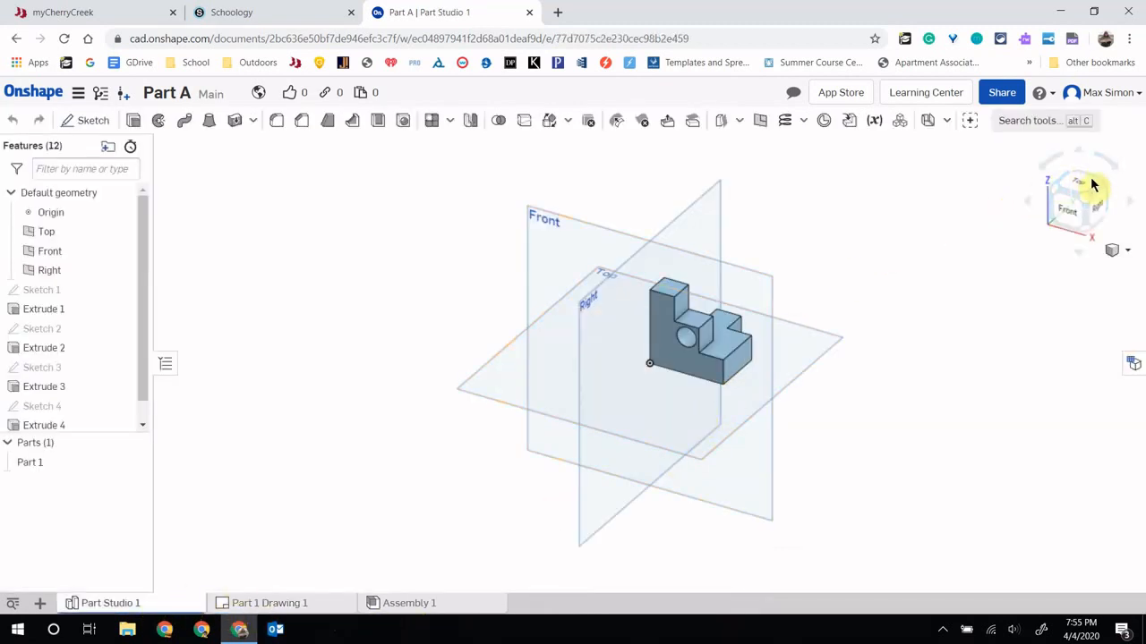
right_click_drag(738, 394, 708, 210)
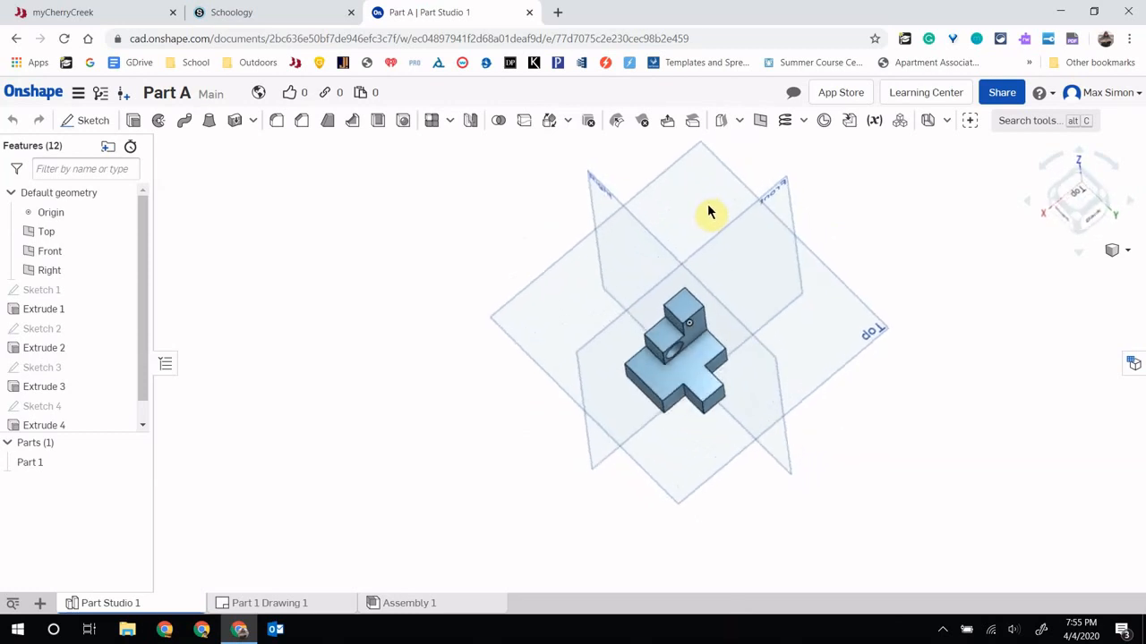
right_click_drag(704, 400, 626, 257)
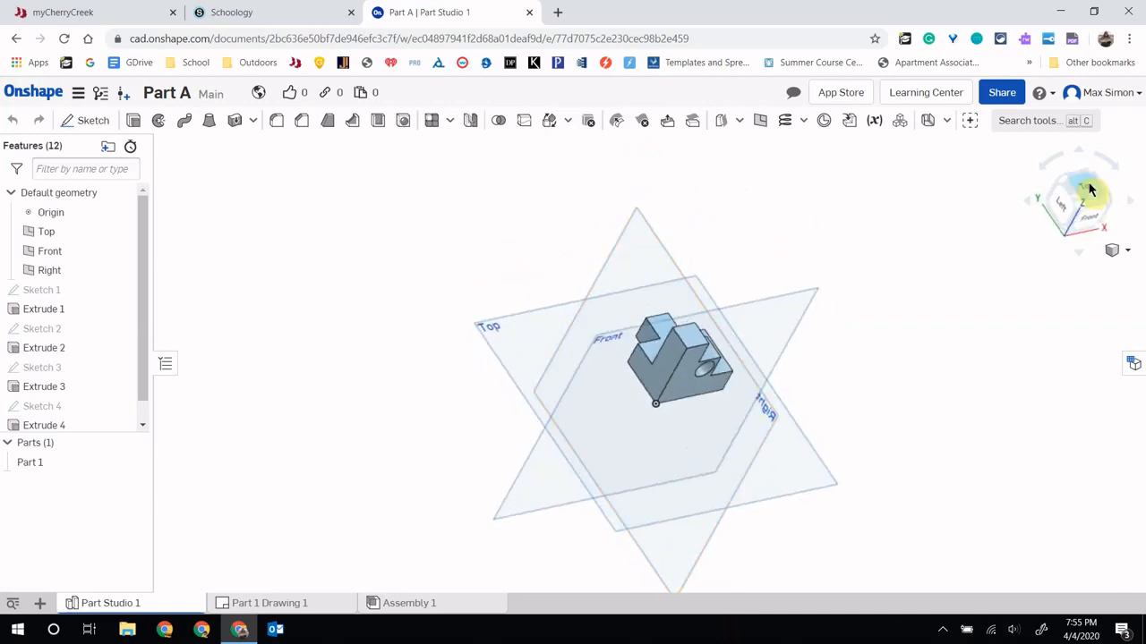
left_click(1091, 189)
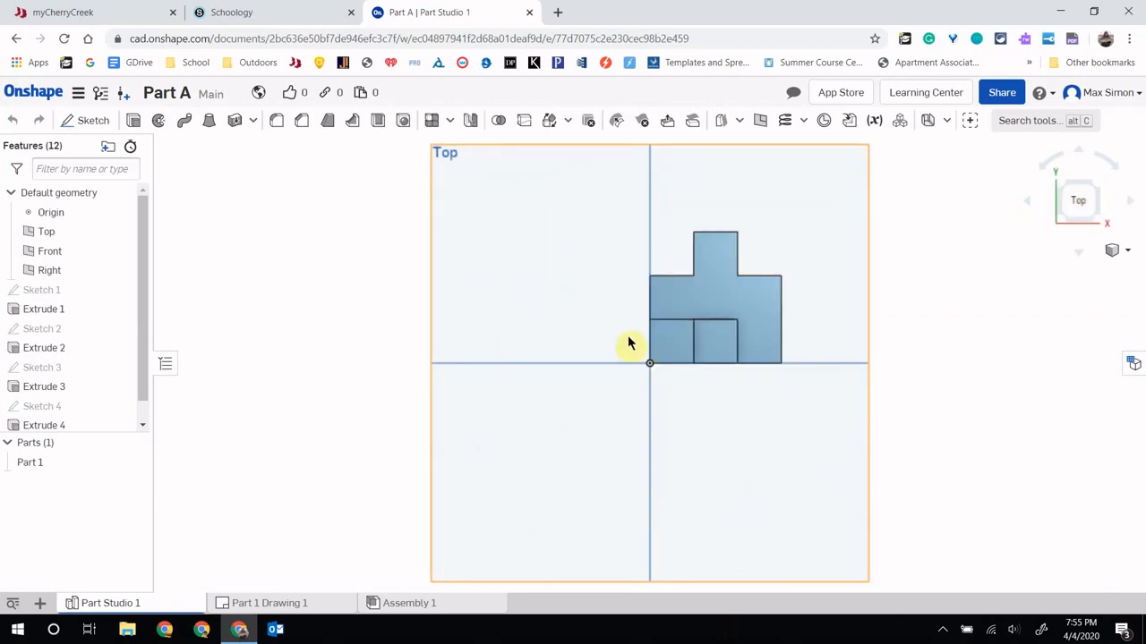
Compare the top view in Part 1 Drawing 1 with the model in Part Studio 1, seen from above
left_click(241, 606)
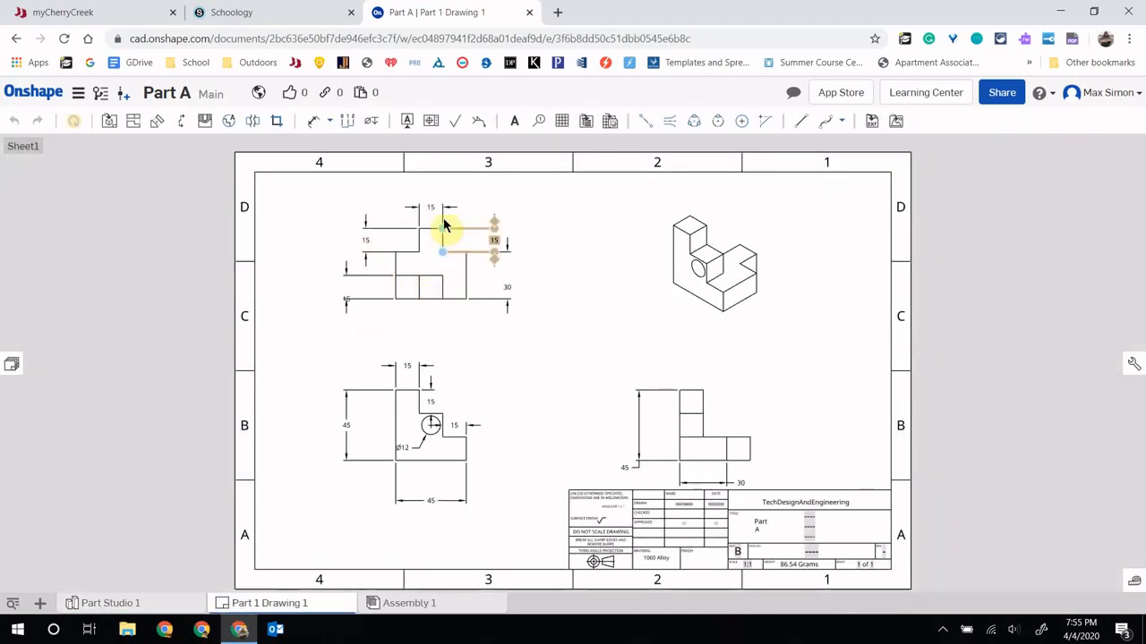
left_click(153, 606)
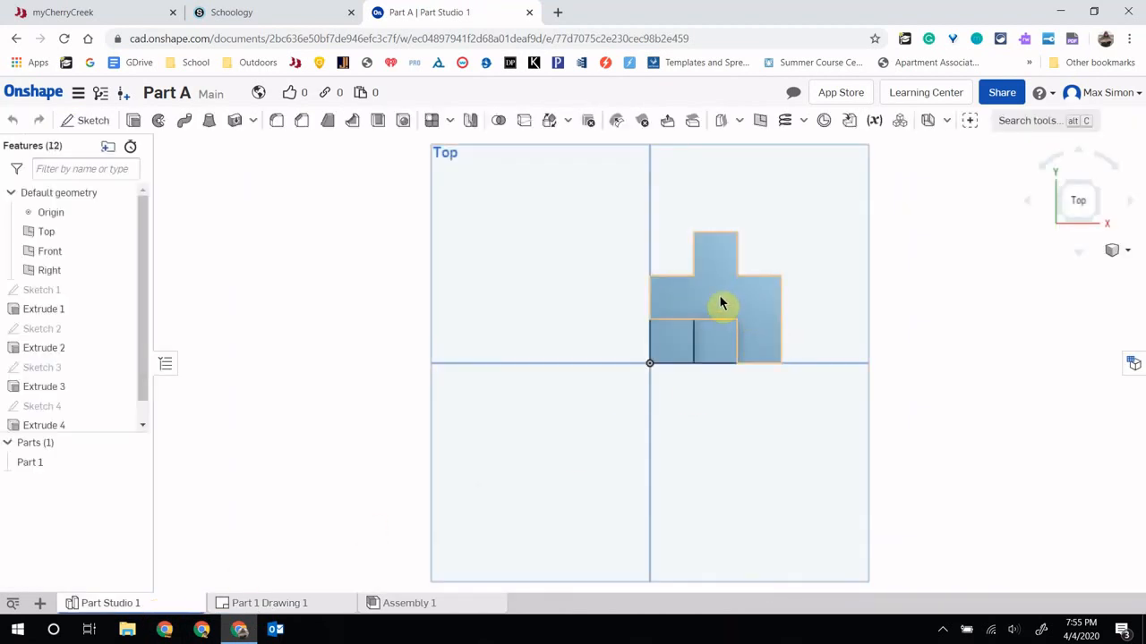
right_click_drag(790, 454, 793, 378)
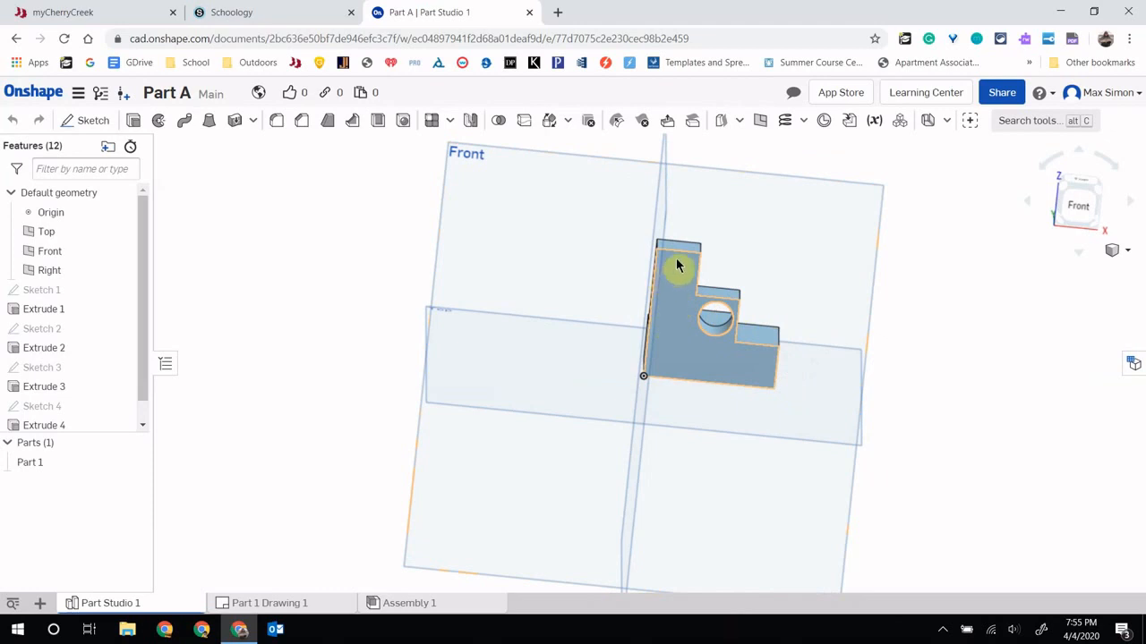
left_click(1079, 184)
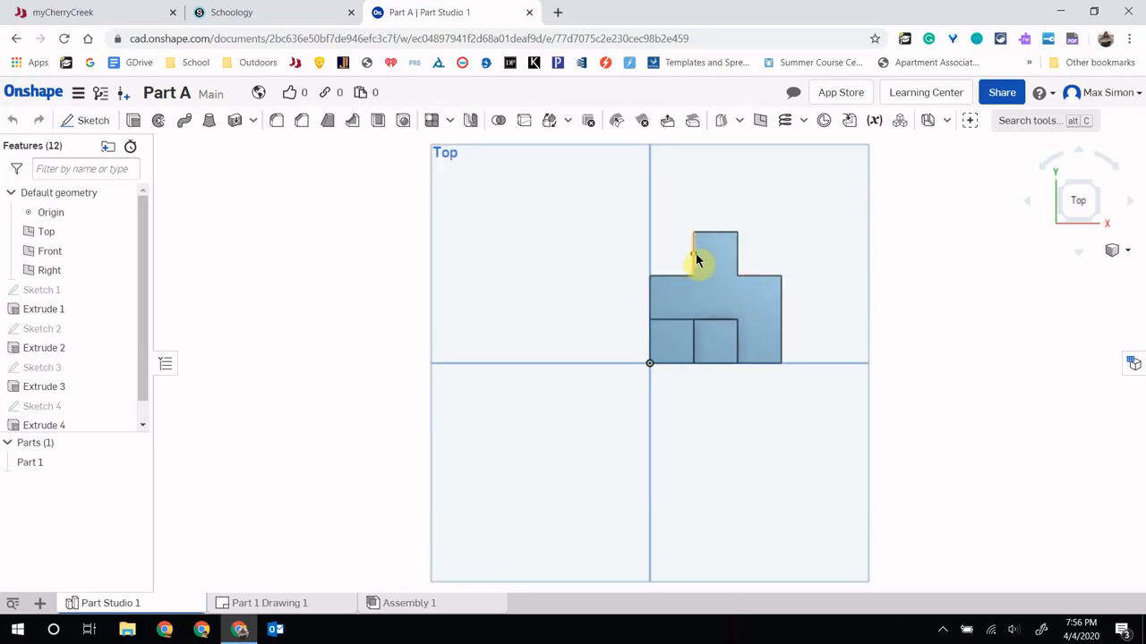
Examine the top view and the front view's overall width dimension in Part 1 Drawing 1, and return to Part Studio 1
left_click(308, 601)
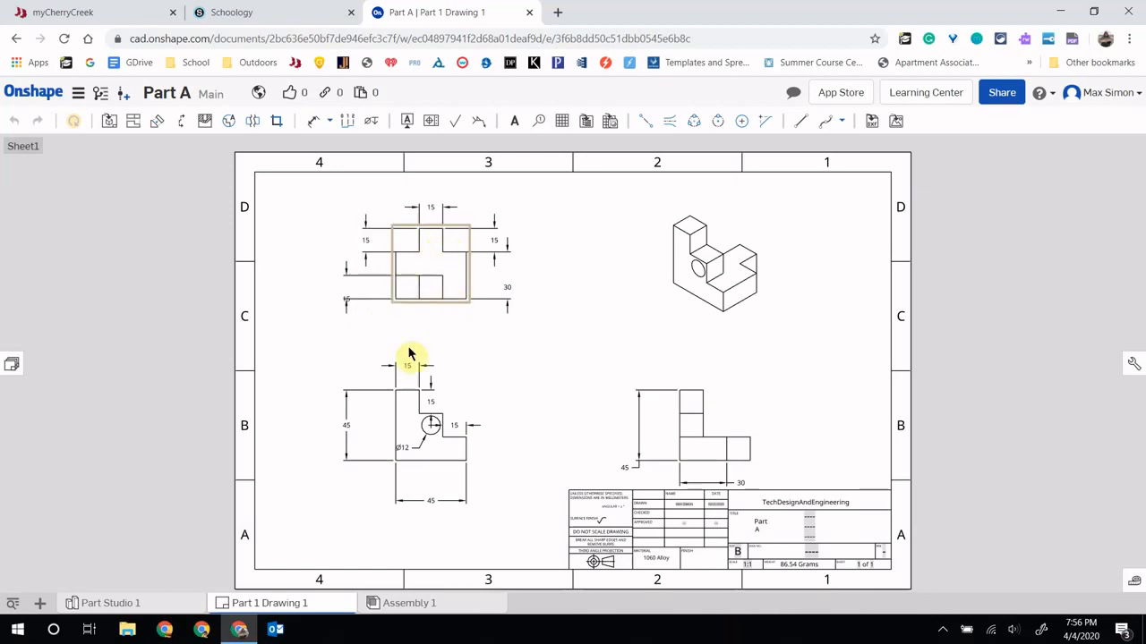
left_click(452, 507)
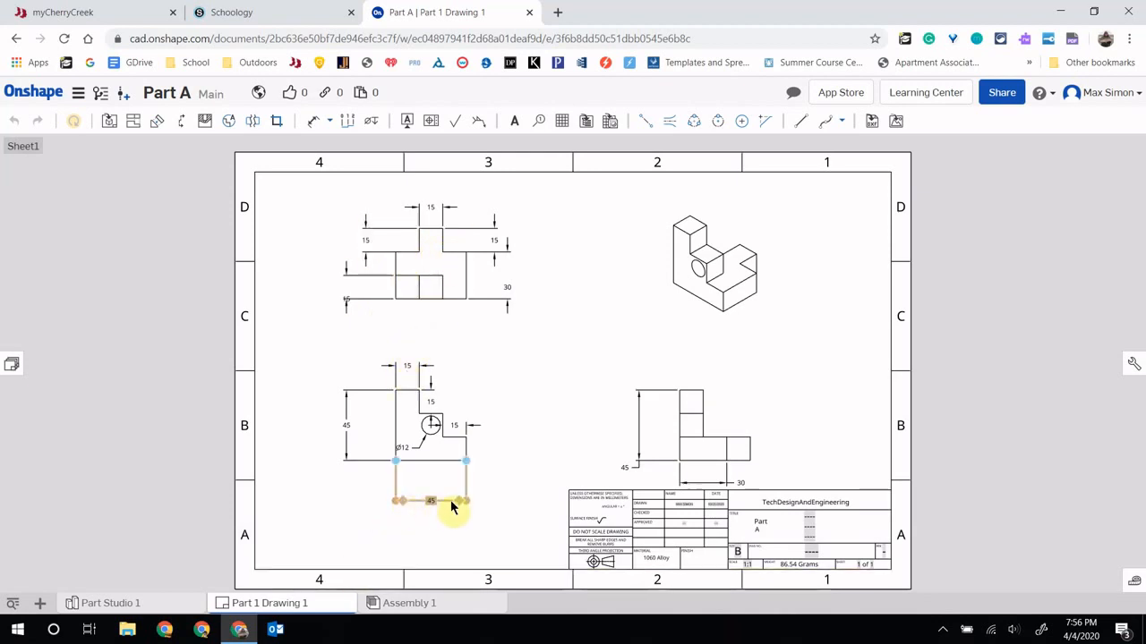
left_click(476, 263)
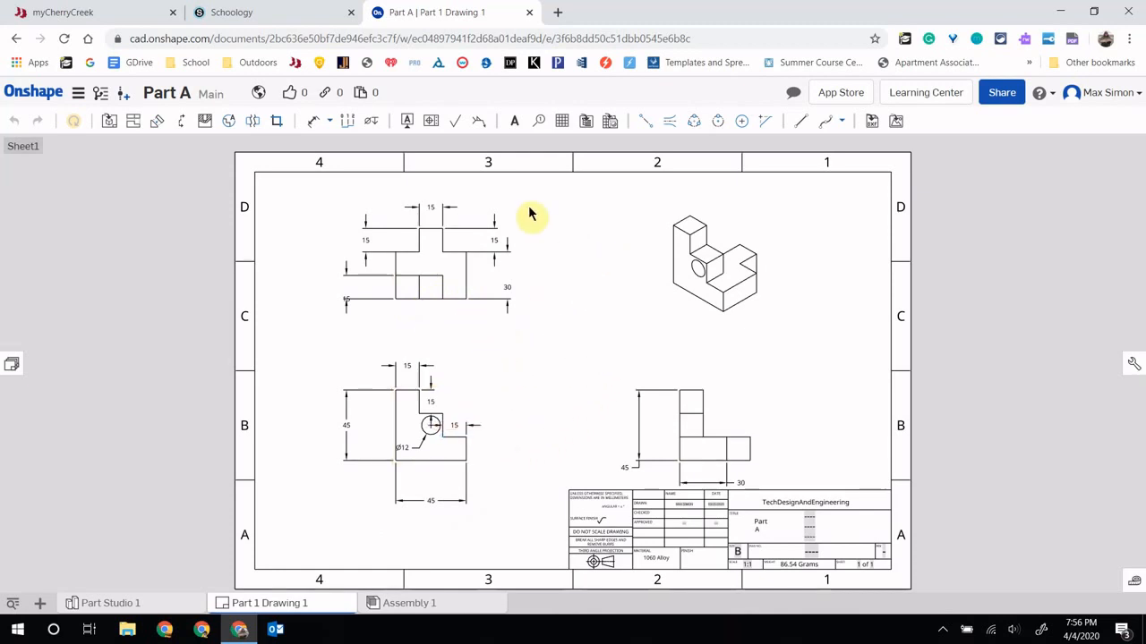
left_click(78, 605)
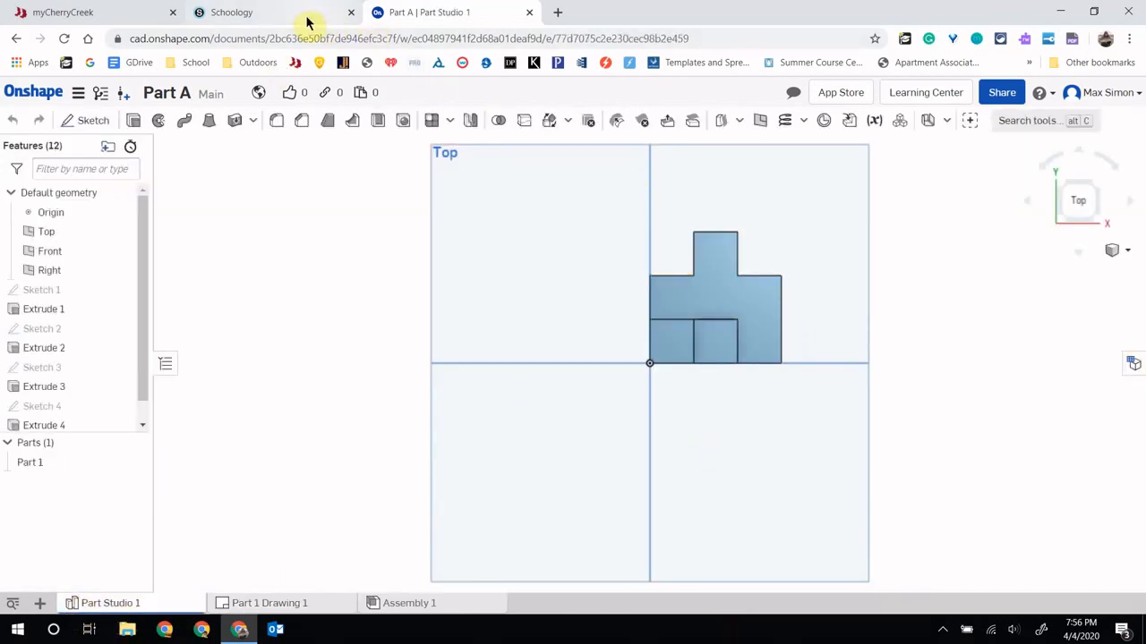
Check the view orientation assigned to the stepped view with the hole in Part 1 Drawing 1
left_click(254, 605)
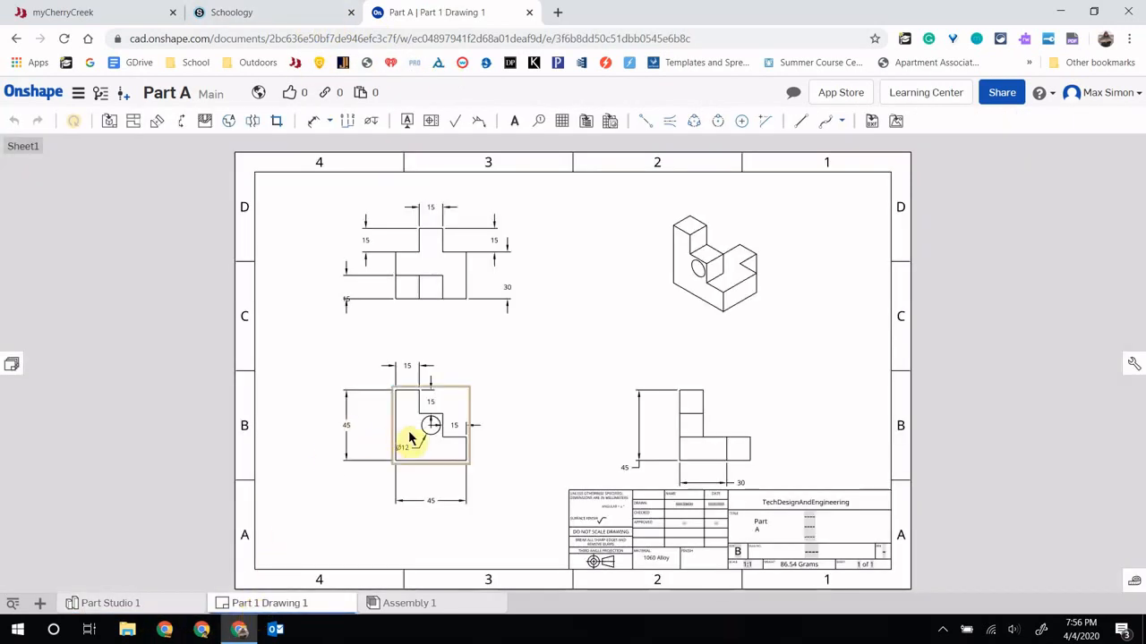
right_click(429, 446)
mouse_move(491, 263)
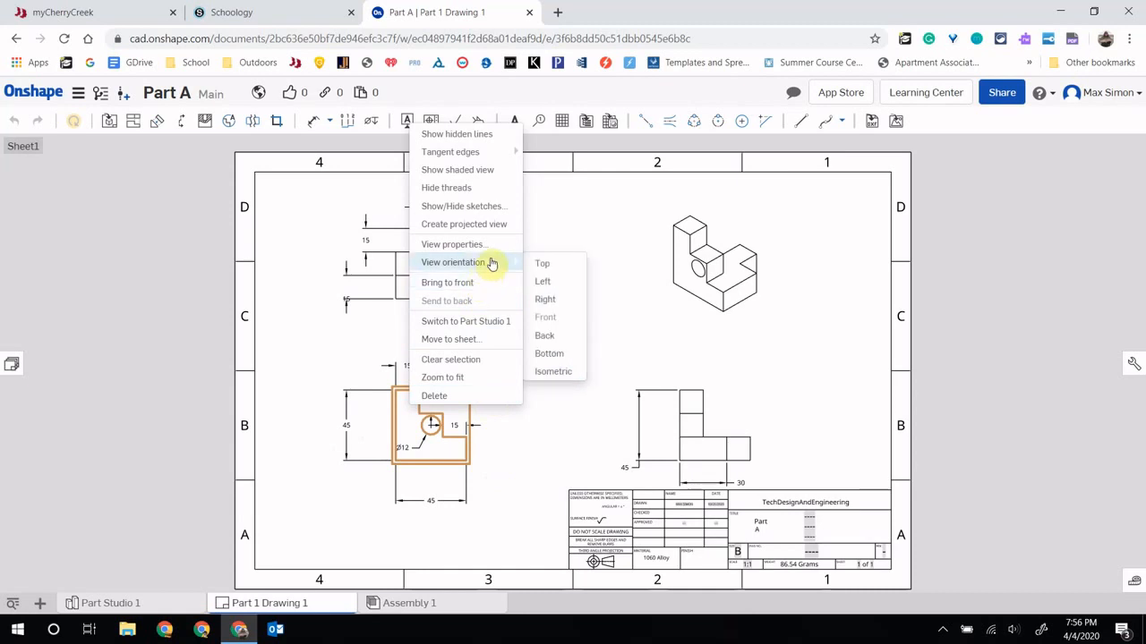
left_click(599, 343)
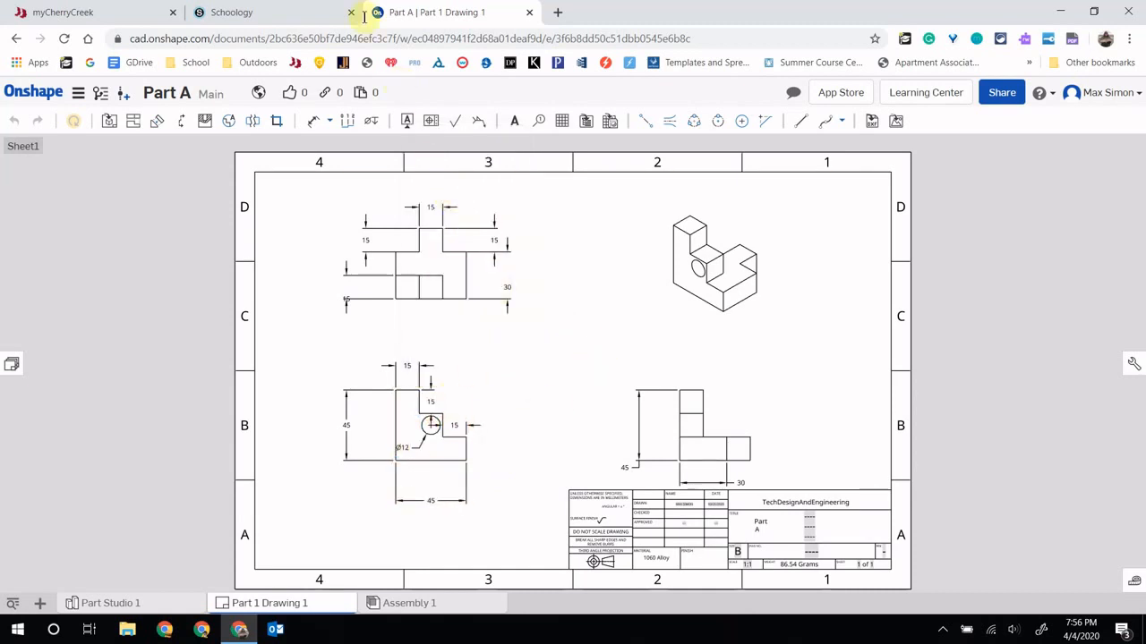
Rotate the model in Part Studio 1 and set it to the Front view to compare it with the drawing
left_click(167, 603)
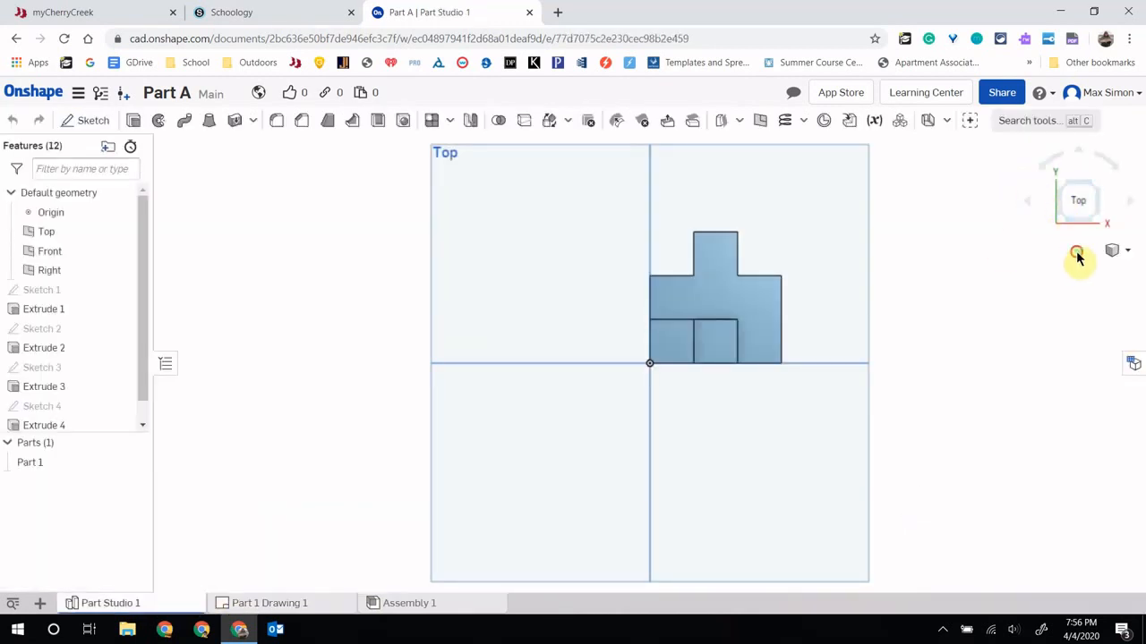
left_click(1077, 255)
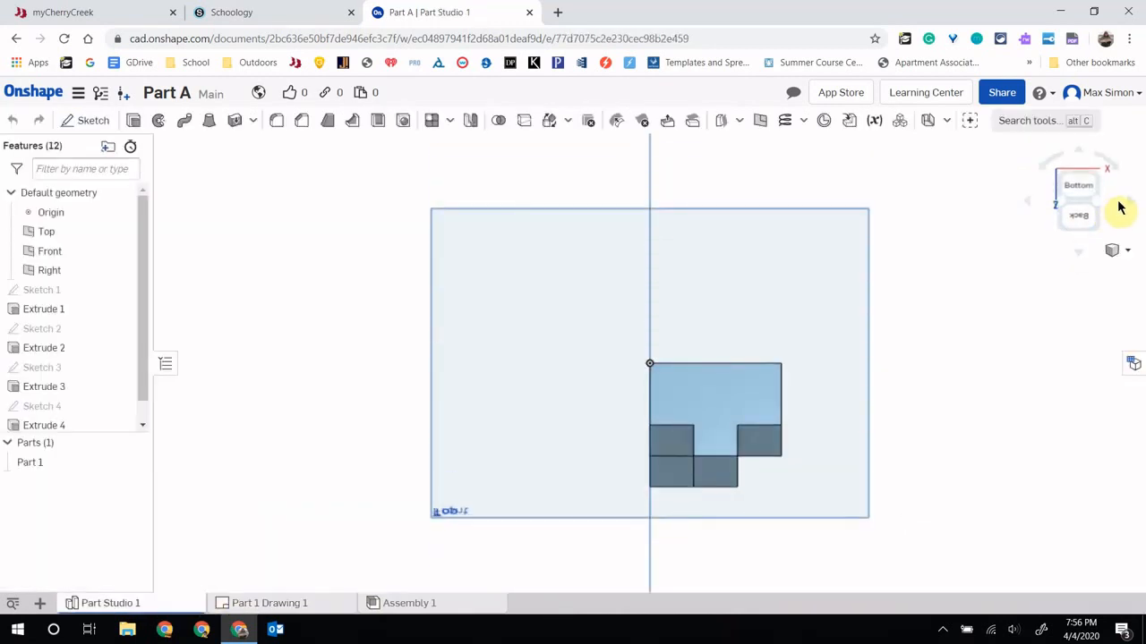
left_click(1119, 207)
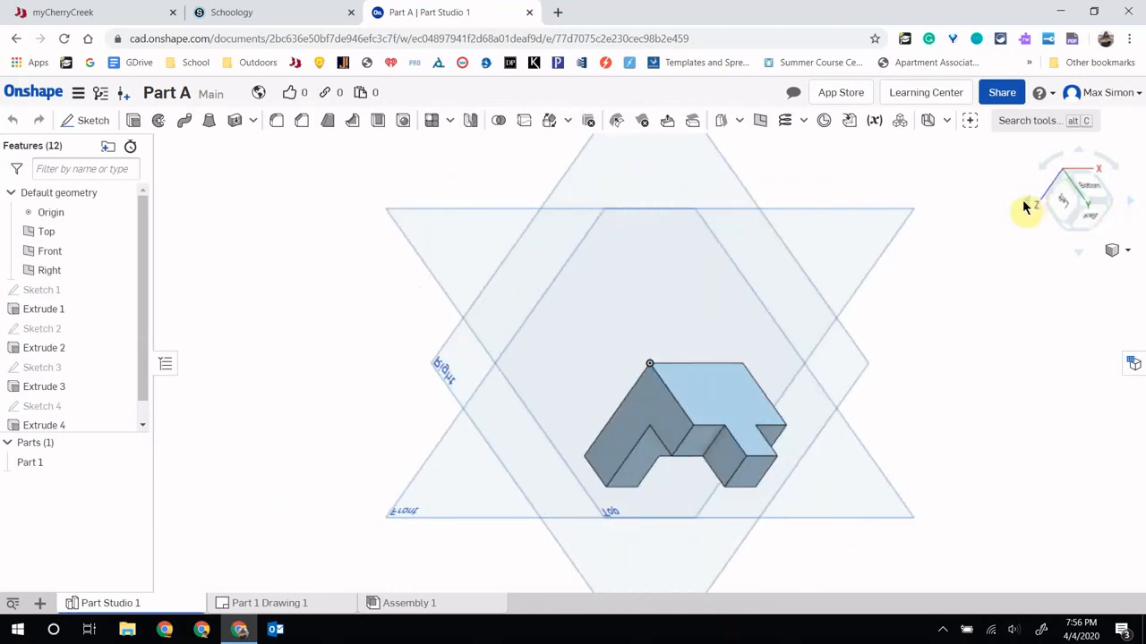
left_click(1024, 207)
left_click(1024, 206)
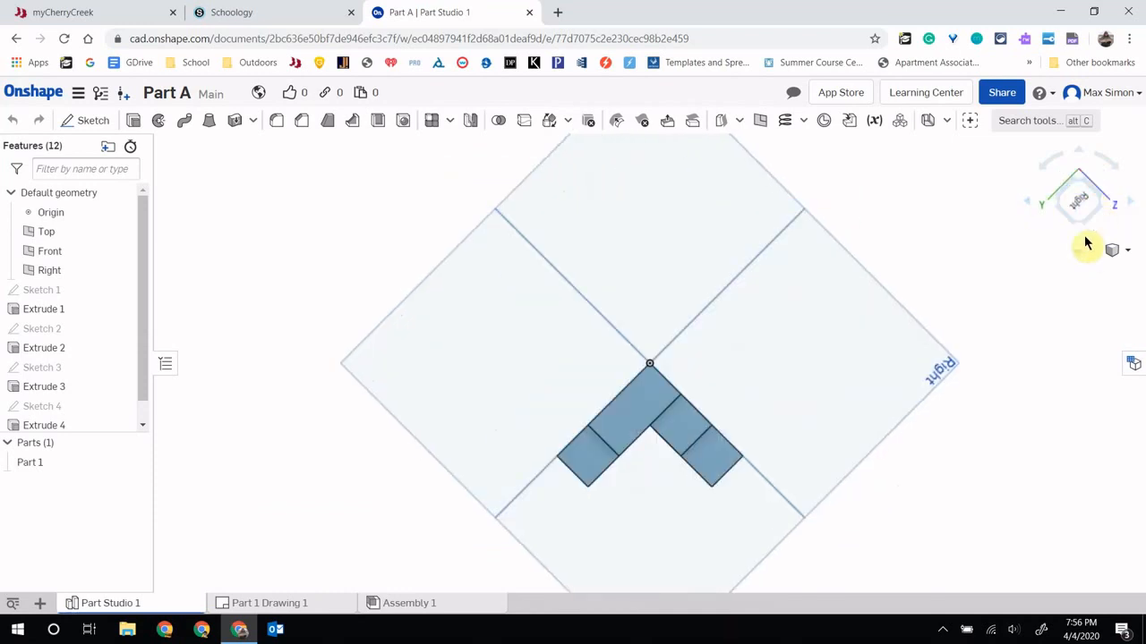
left_click(1085, 242)
left_click(1079, 193)
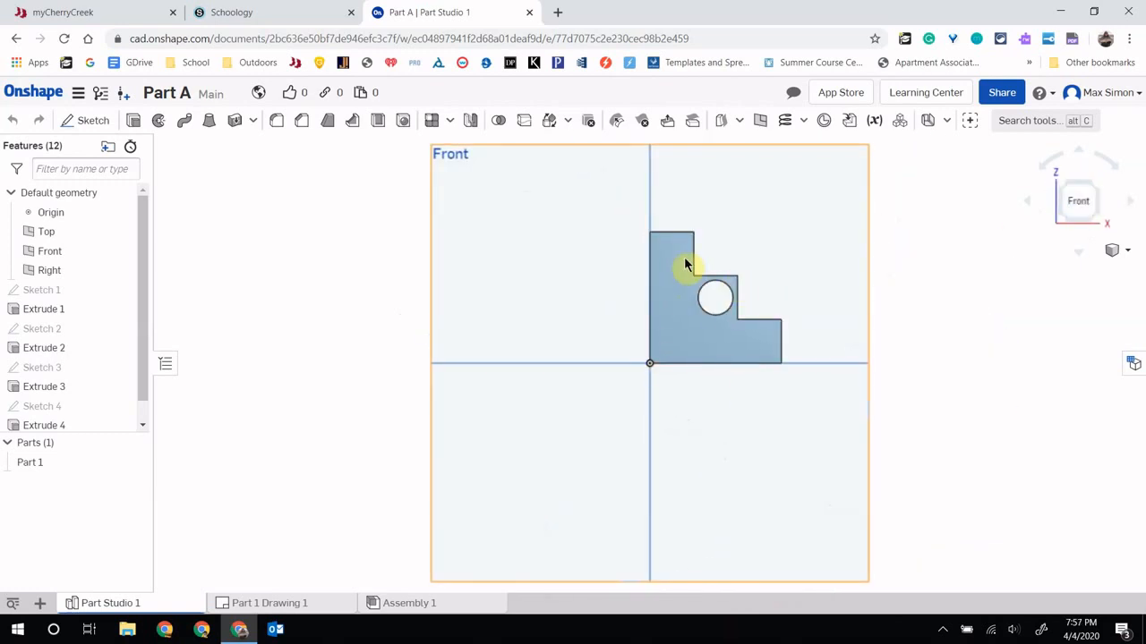
Check the view orientation assigned to the L-shaped view beside the front view in Part 1 Drawing 1
mouse_move(658, 405)
right_mouse_down()
mouse_move(660, 415)
mouse_move(506, 409)
mouse_move(752, 430)
mouse_move(704, 424)
mouse_move(660, 442)
mouse_move(662, 401)
right_mouse_up()
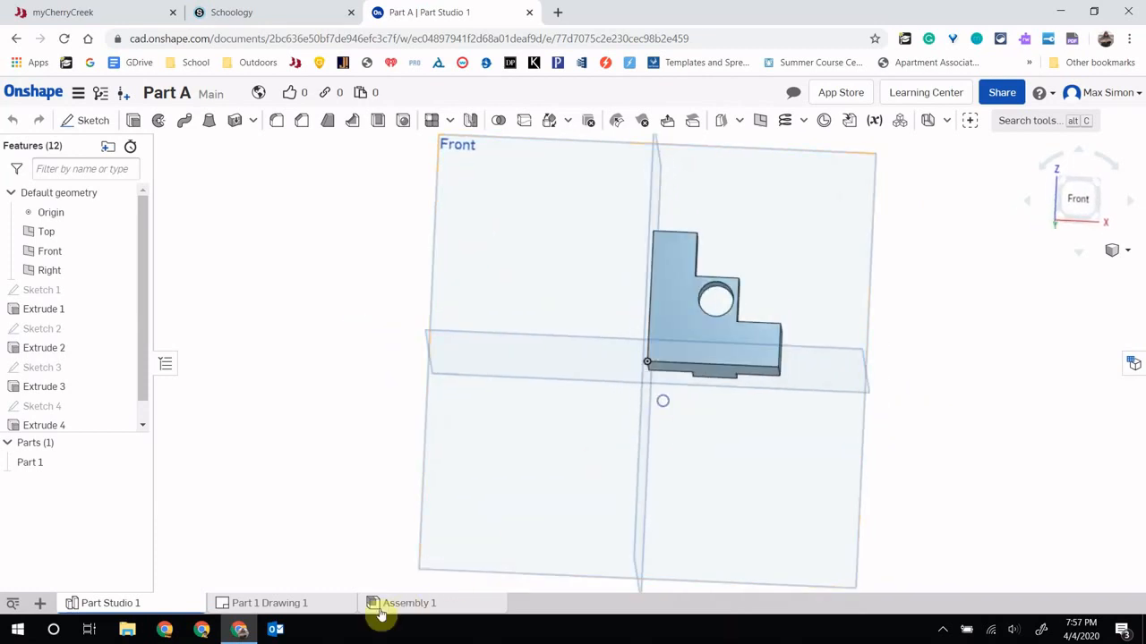
left_click(277, 606)
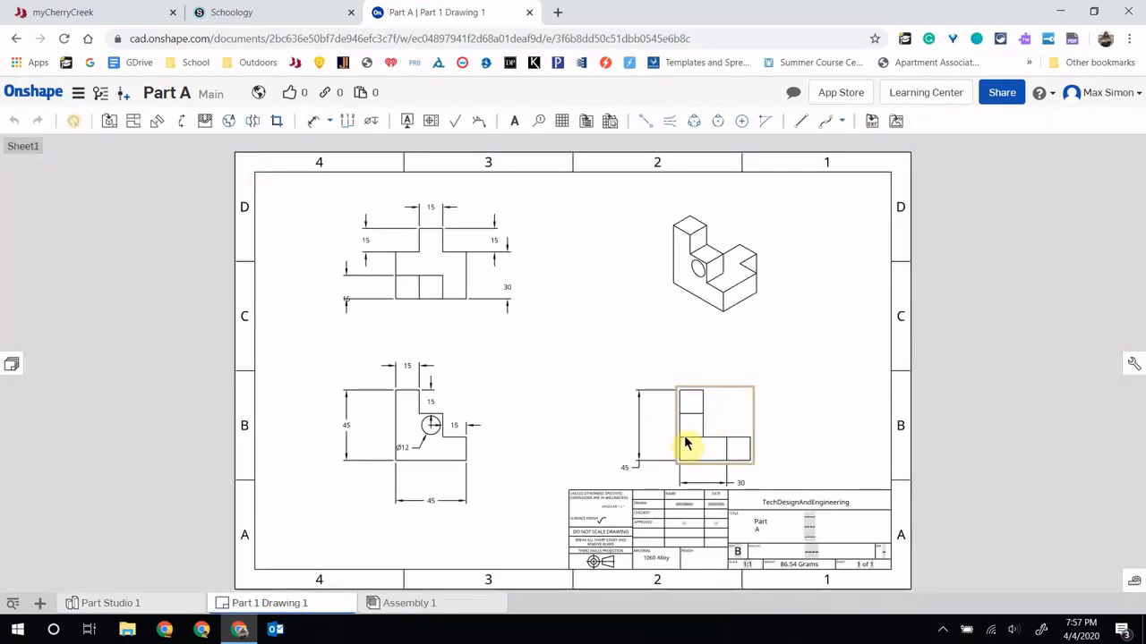
right_click(686, 445)
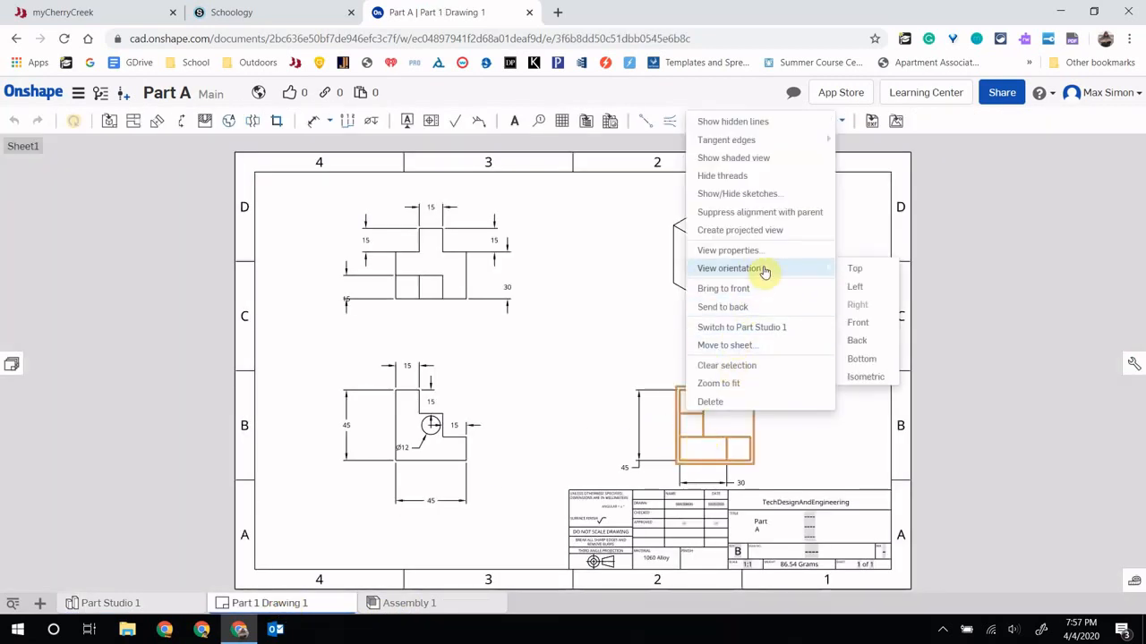
mouse_move(789, 278)
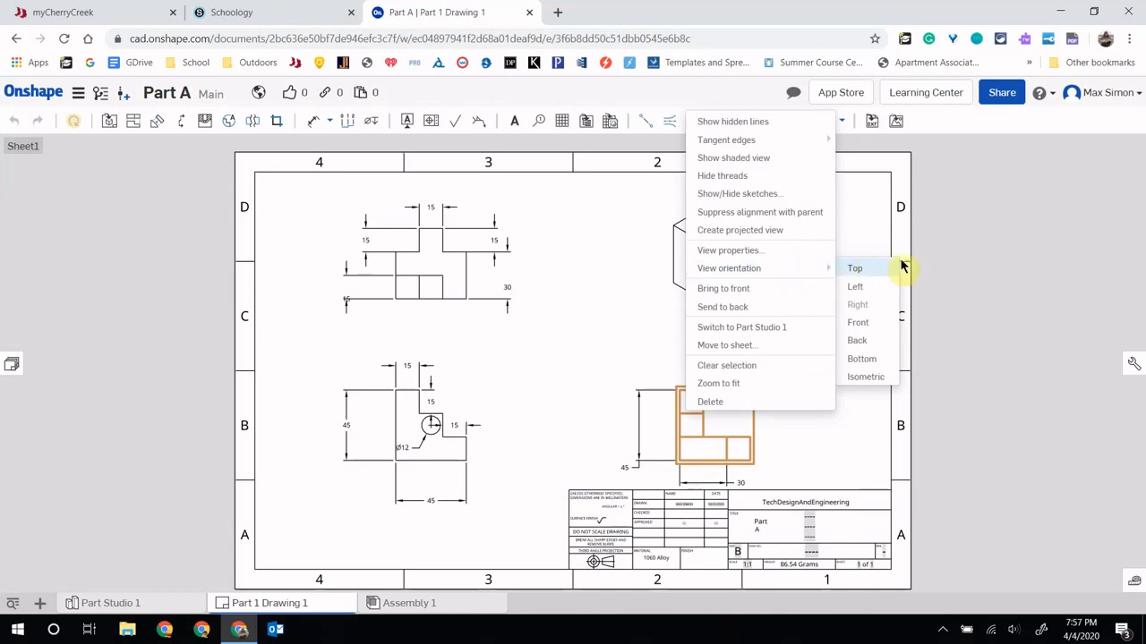
left_click(946, 259)
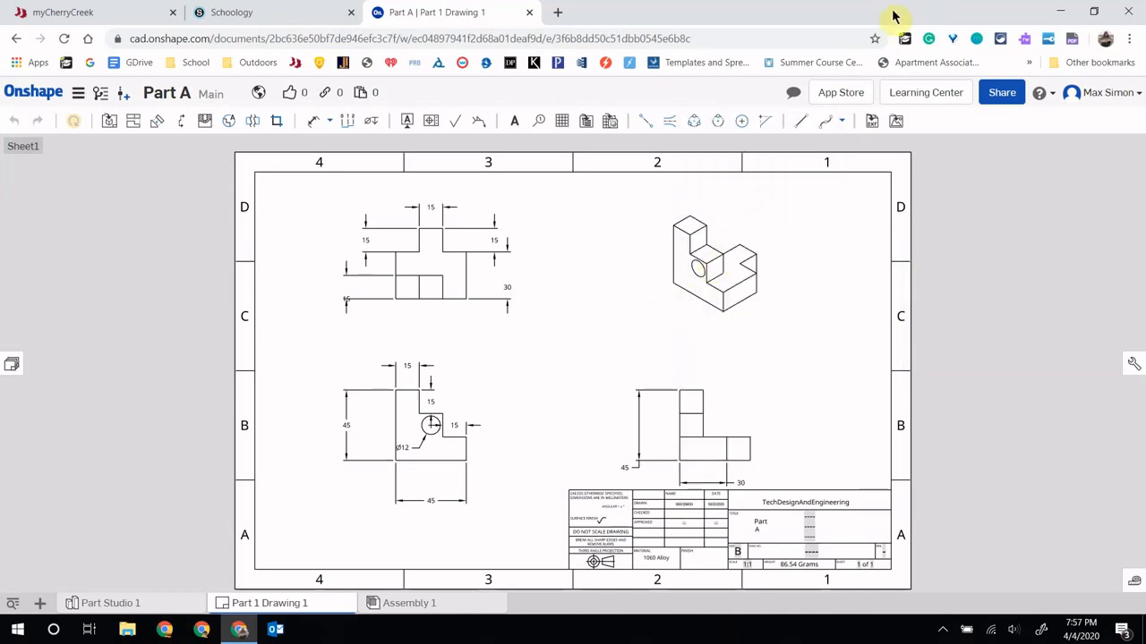
Examine the model in Part Studio 1 from the Right view and rotate it to inspect its other side
left_click(83, 604)
left_click_drag(1034, 235, 1089, 204)
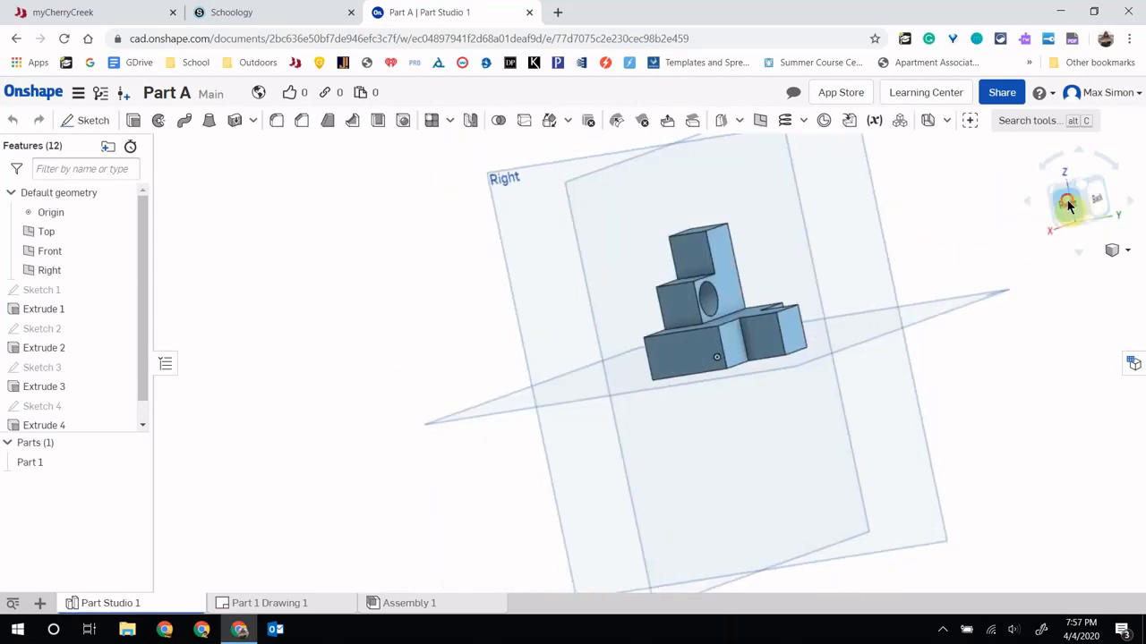
left_click(1068, 206)
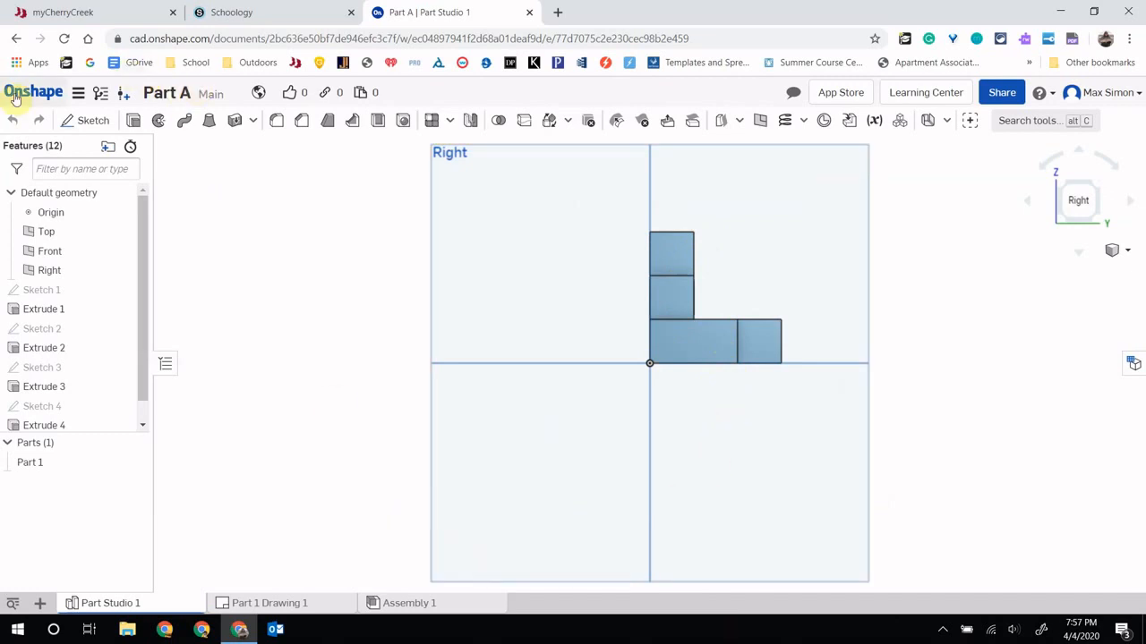
right_click_drag(877, 455, 701, 329)
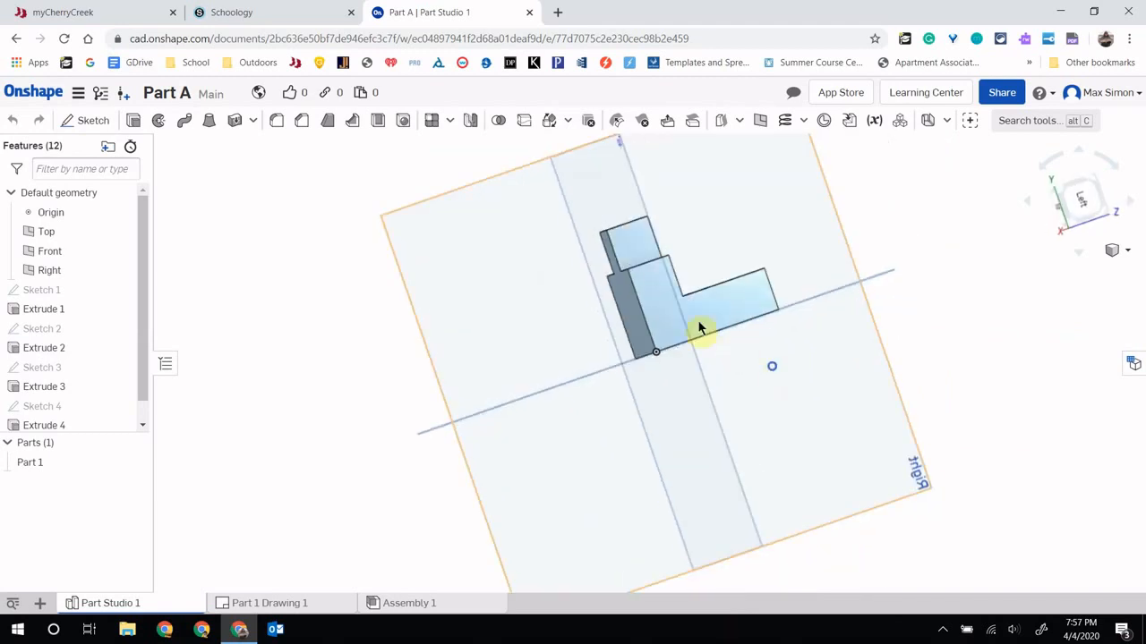
Go to the documents list and create a new public document named Part A
left_click(26, 93)
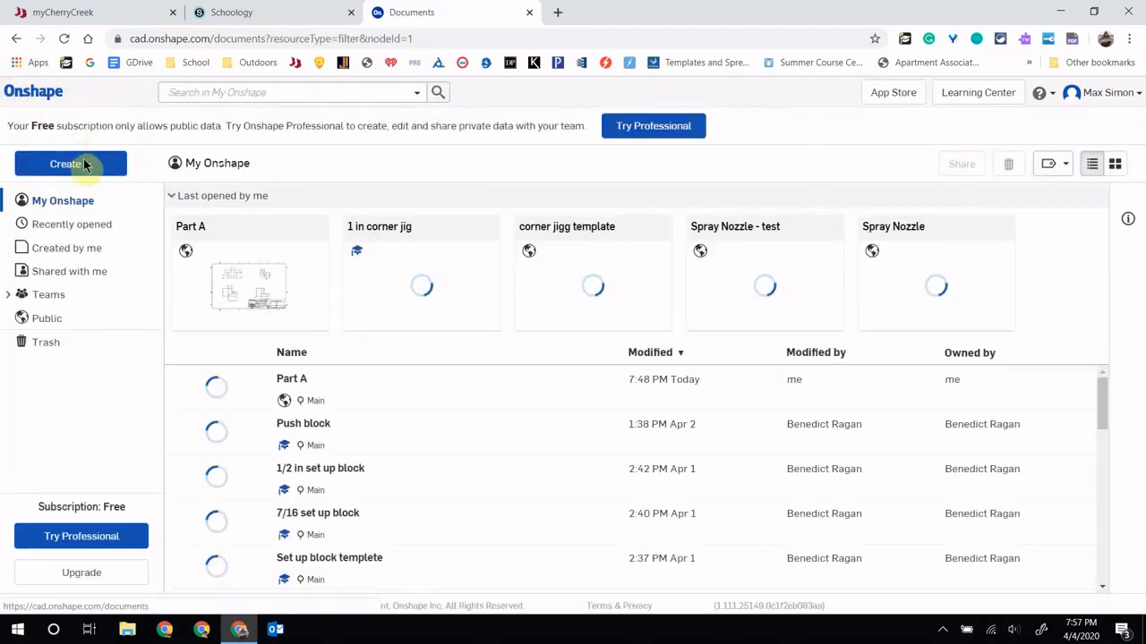
left_click(82, 166)
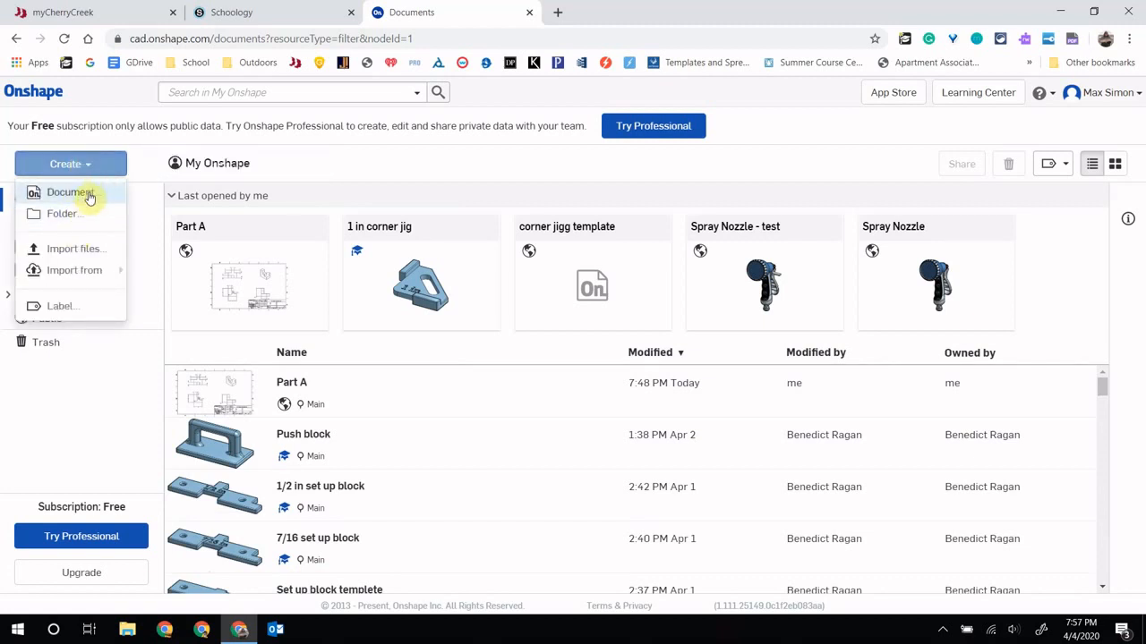
left_click(88, 195)
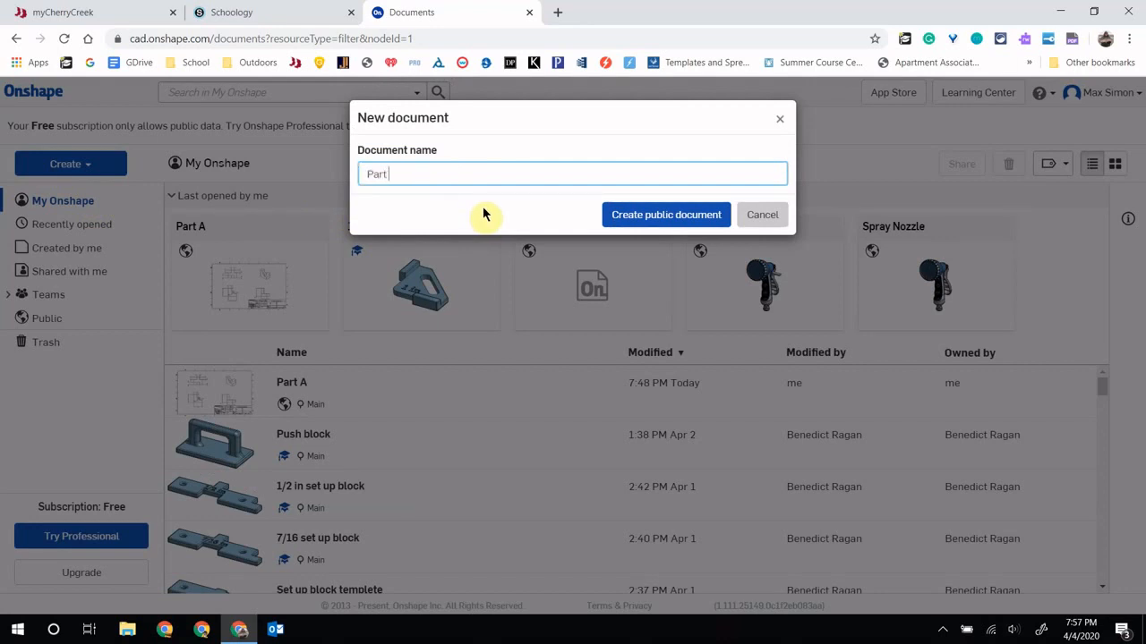
left_click(688, 216)
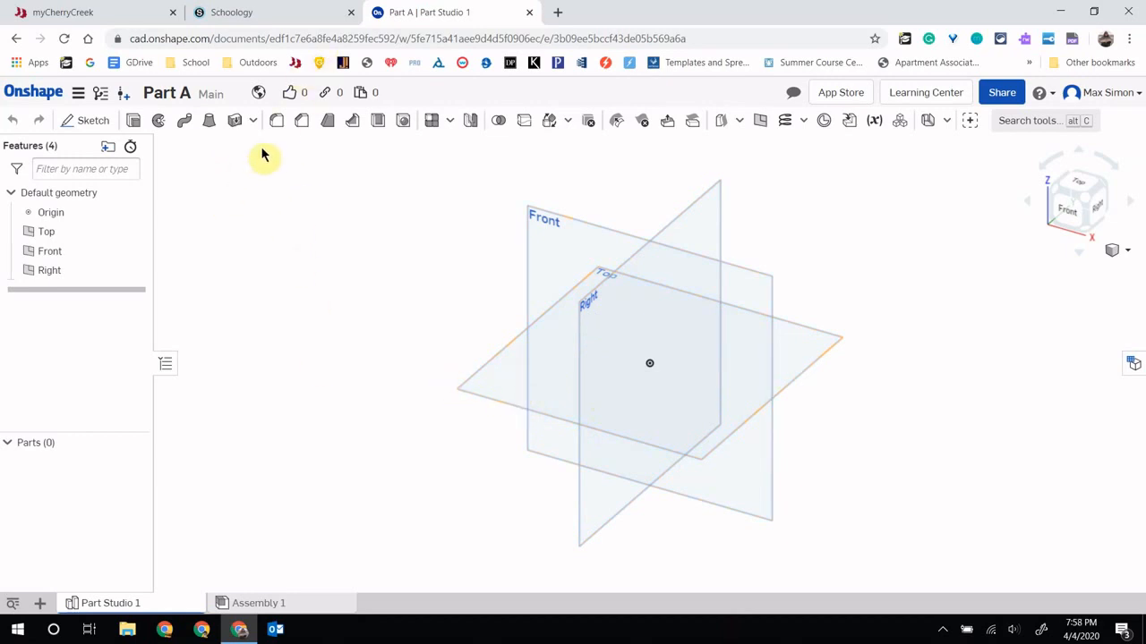
Start a sketch in the new document without choosing a plane, and return to the documents list
left_click(71, 122)
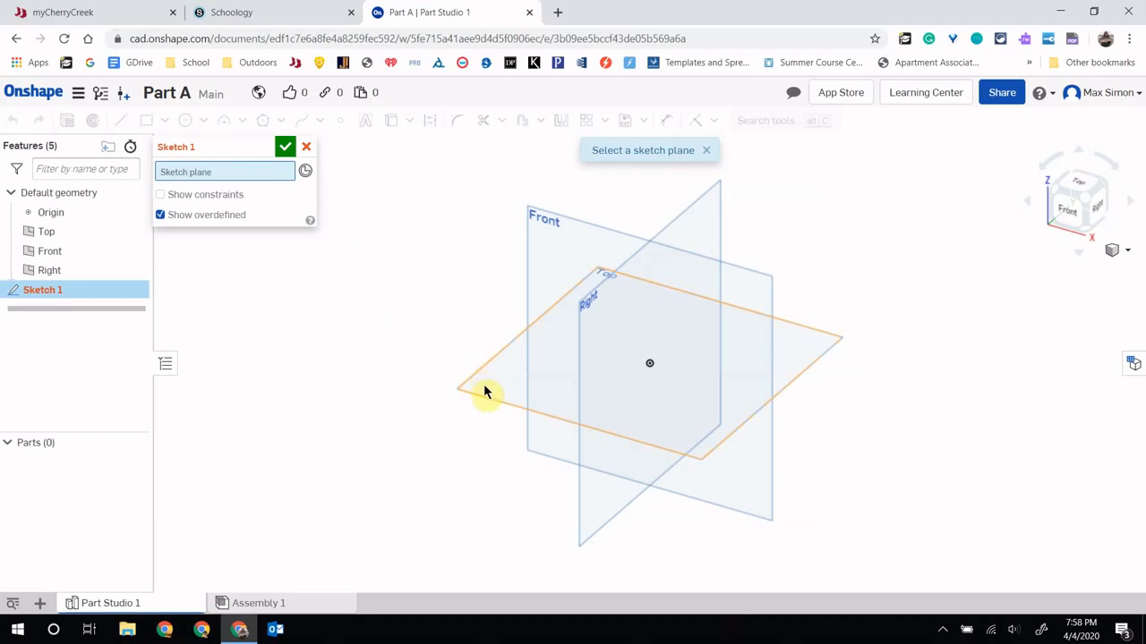
left_click(80, 97)
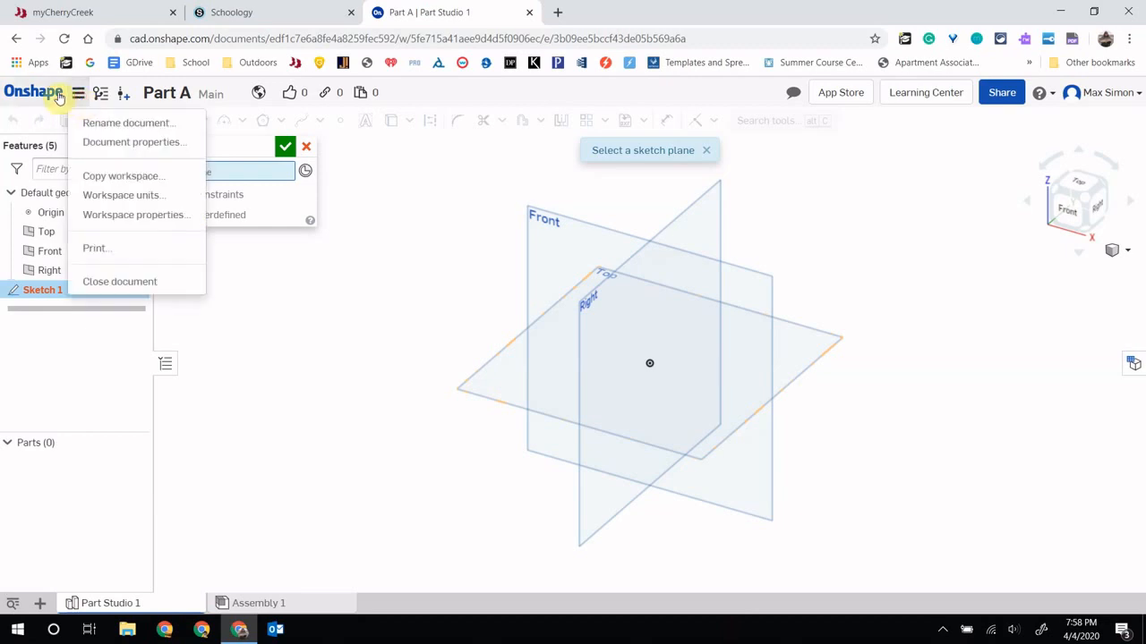
left_click(52, 93)
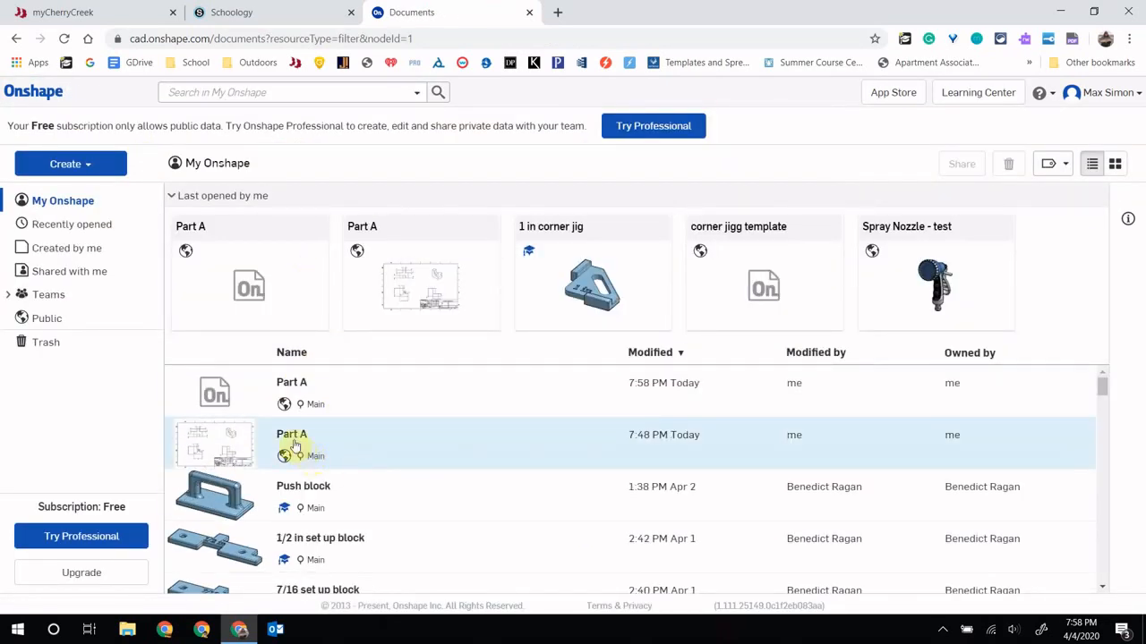
Examine where Sketch 1 lies on the model in the finished Part A document, and return to the documents list
left_click(294, 441)
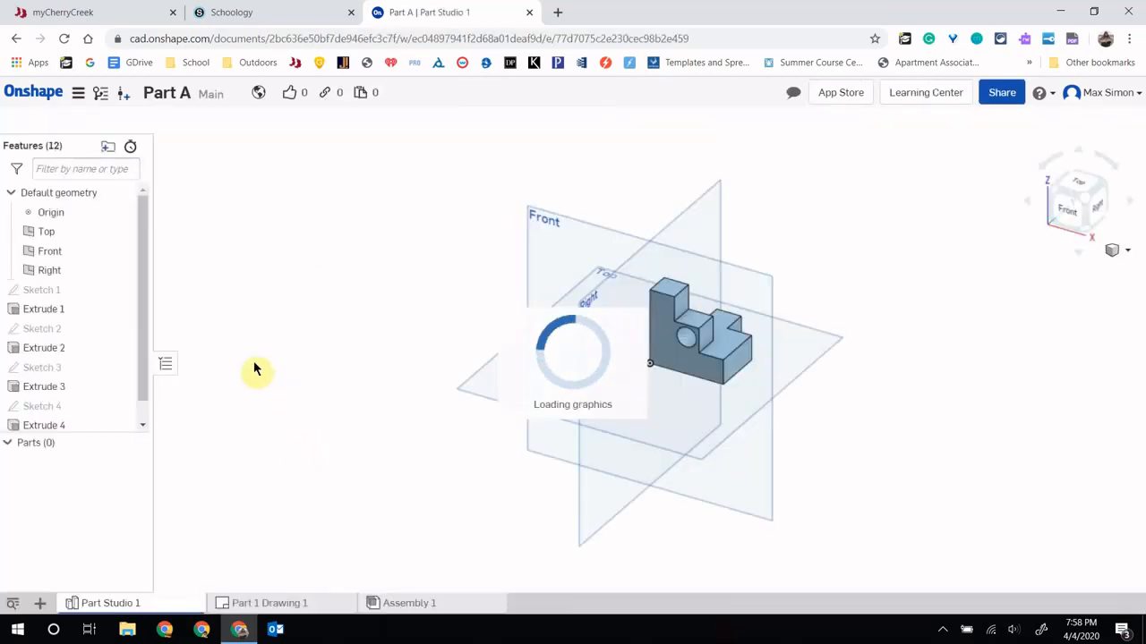
left_click(45, 298)
mouse_move(864, 386)
right_mouse_down()
mouse_move(895, 399)
mouse_move(875, 395)
mouse_move(909, 387)
right_mouse_up()
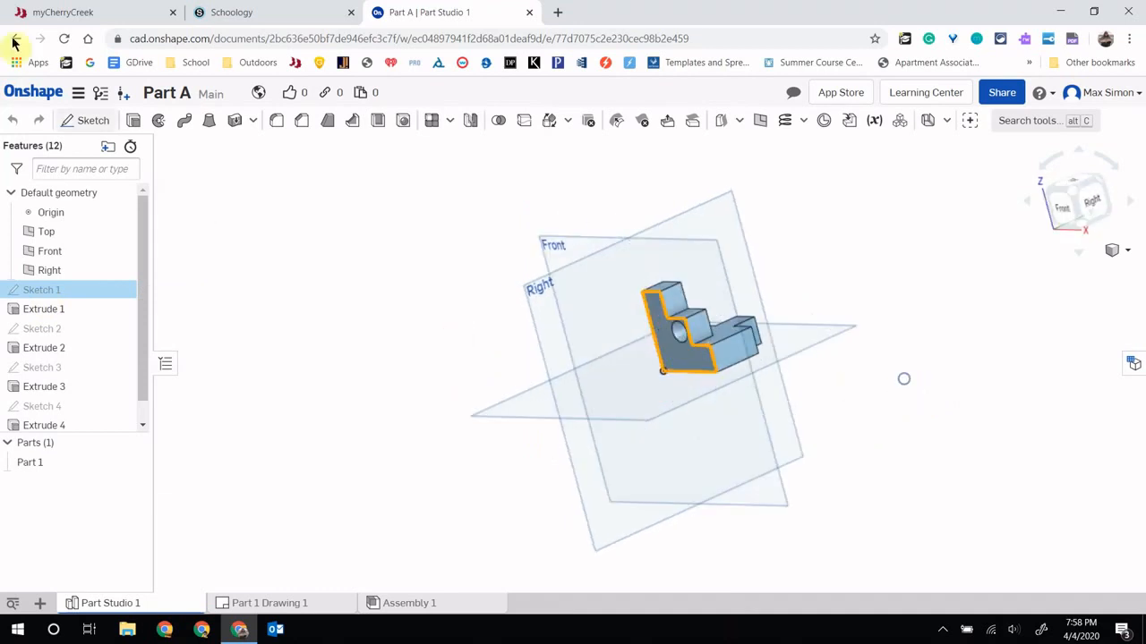
left_click(42, 104)
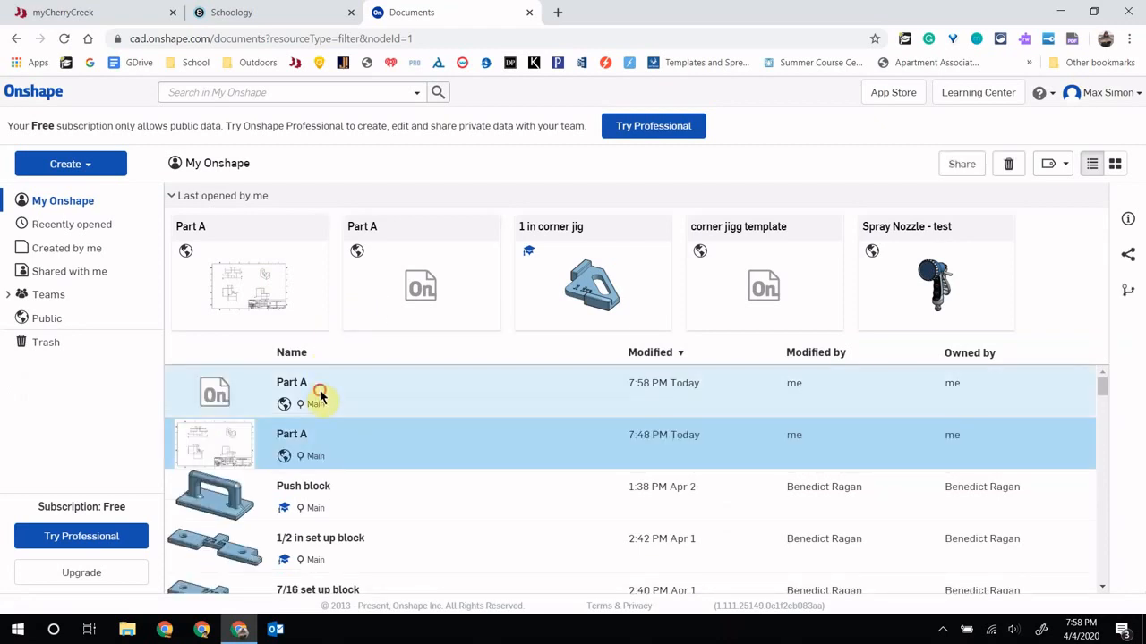
Open the new, empty Part A document and place its Sketch 1 on the Front plane
left_click(320, 396)
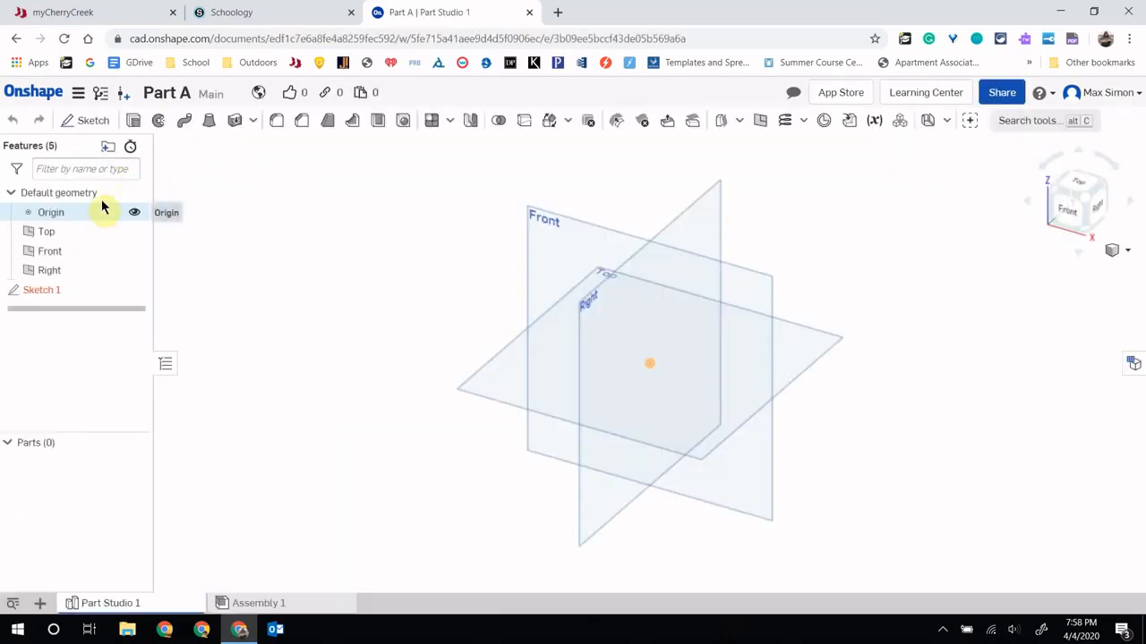
double_click(57, 290)
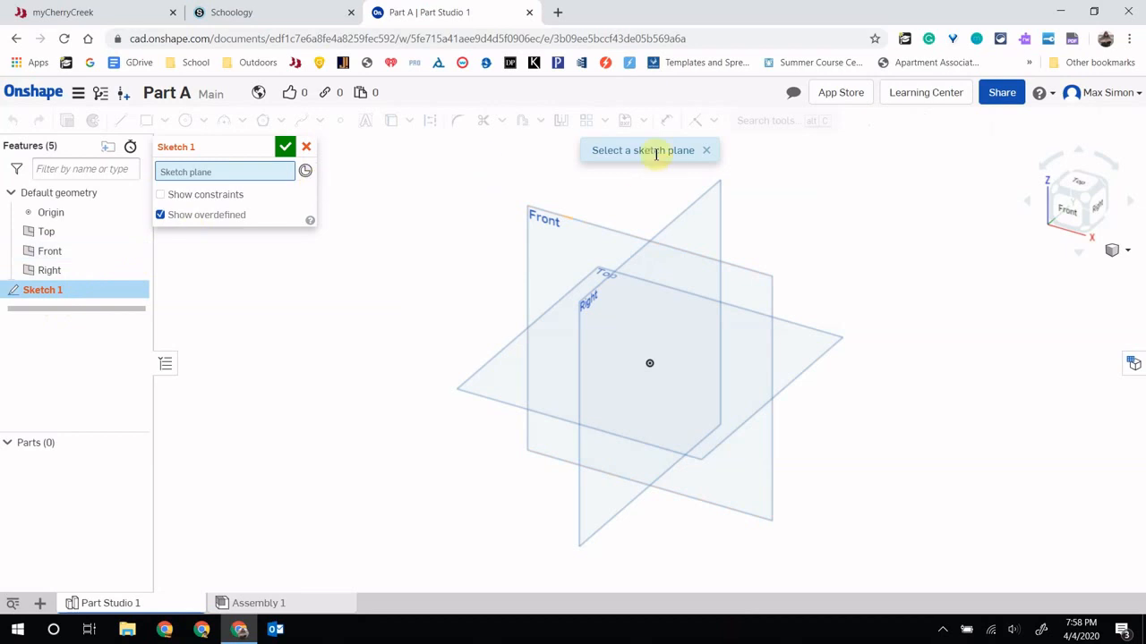
left_click(567, 231)
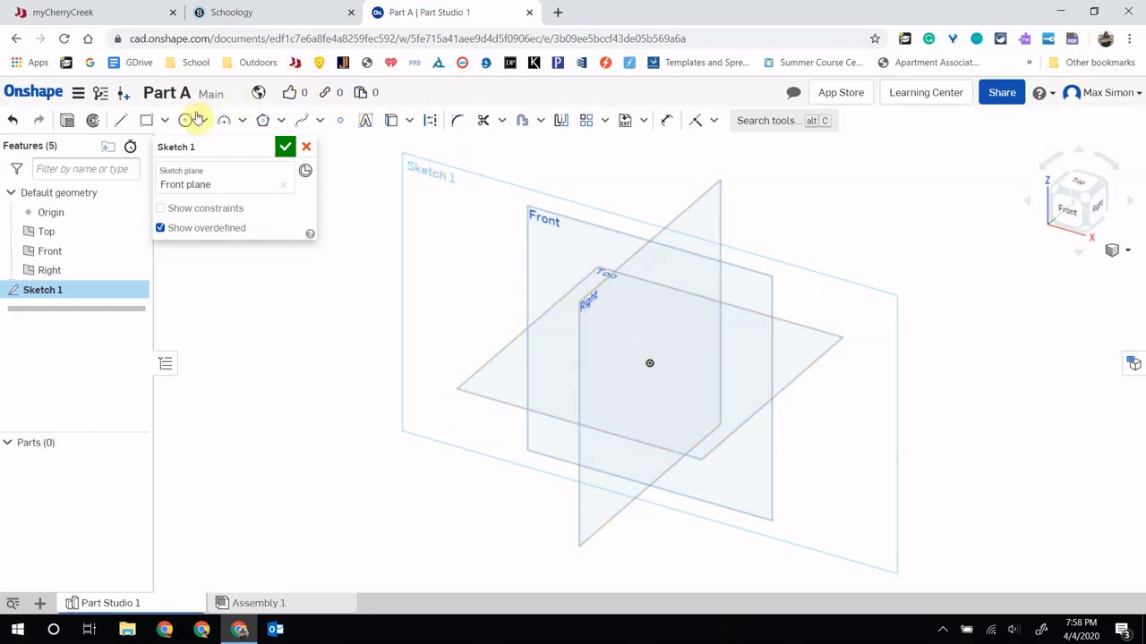
Sketch a horizontal line about 1.6 inches long from the origin, working in the Front view
left_click(123, 122)
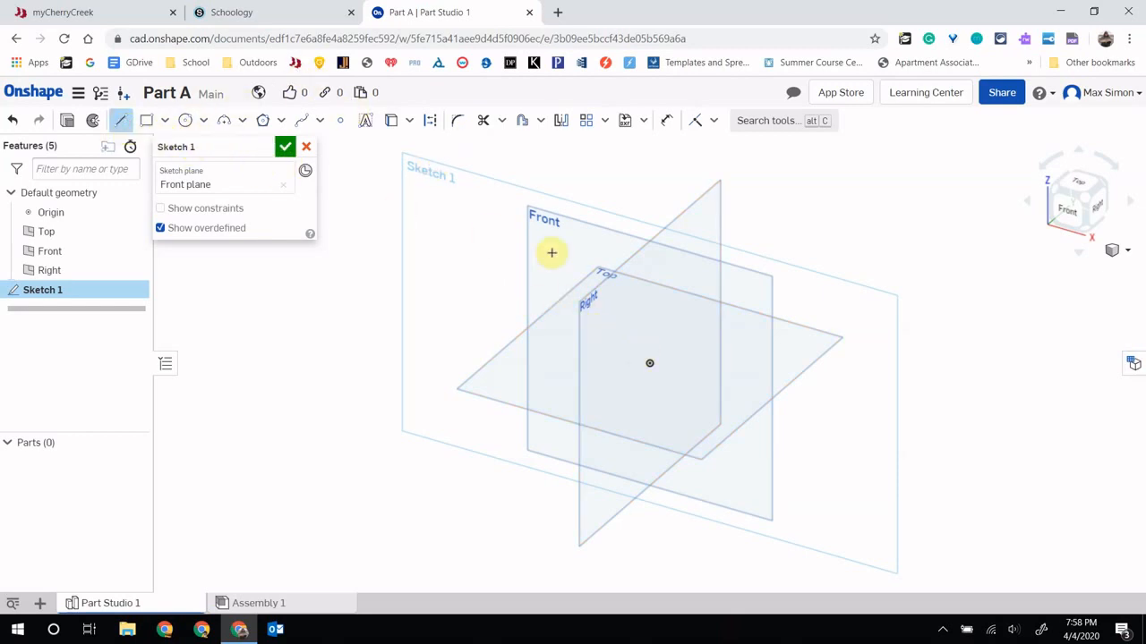
left_click(1061, 210)
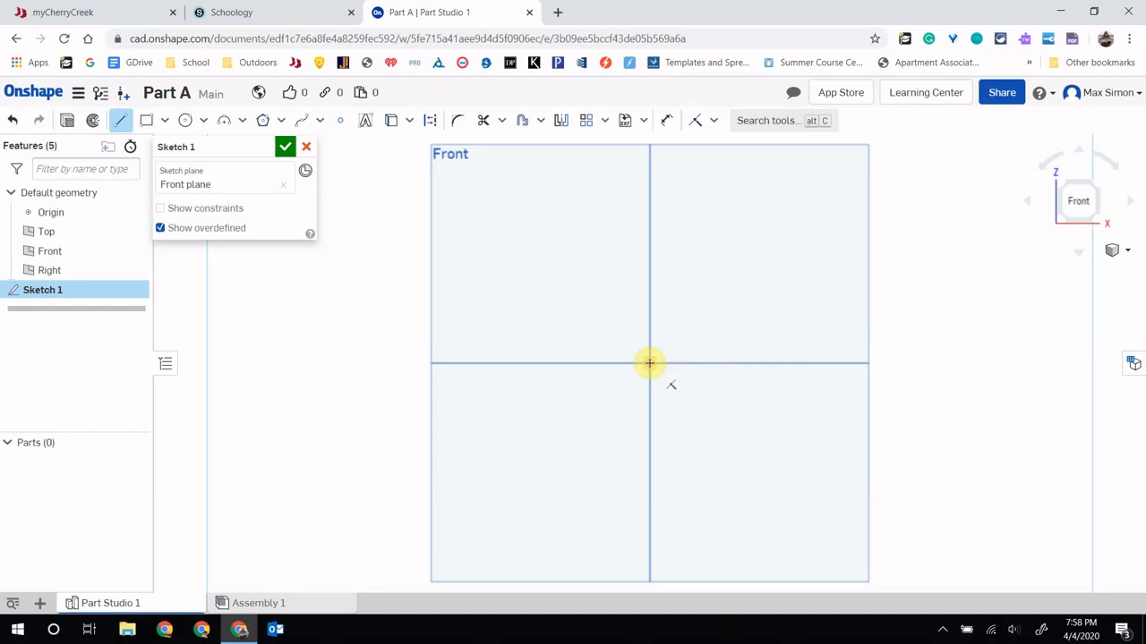
left_click(649, 363)
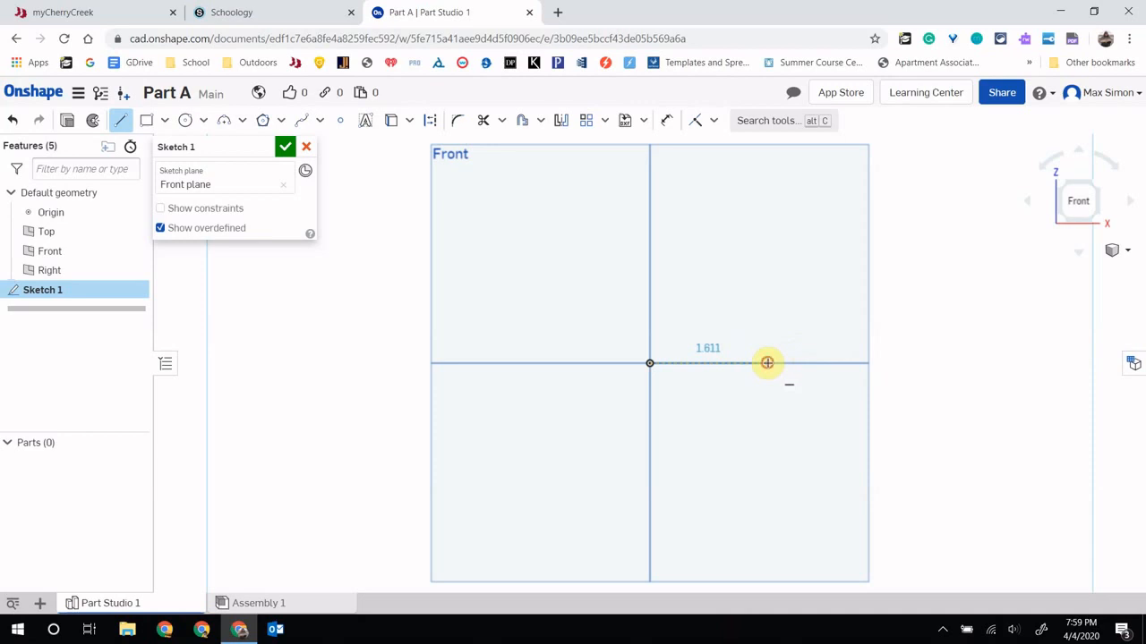
left_click(767, 362)
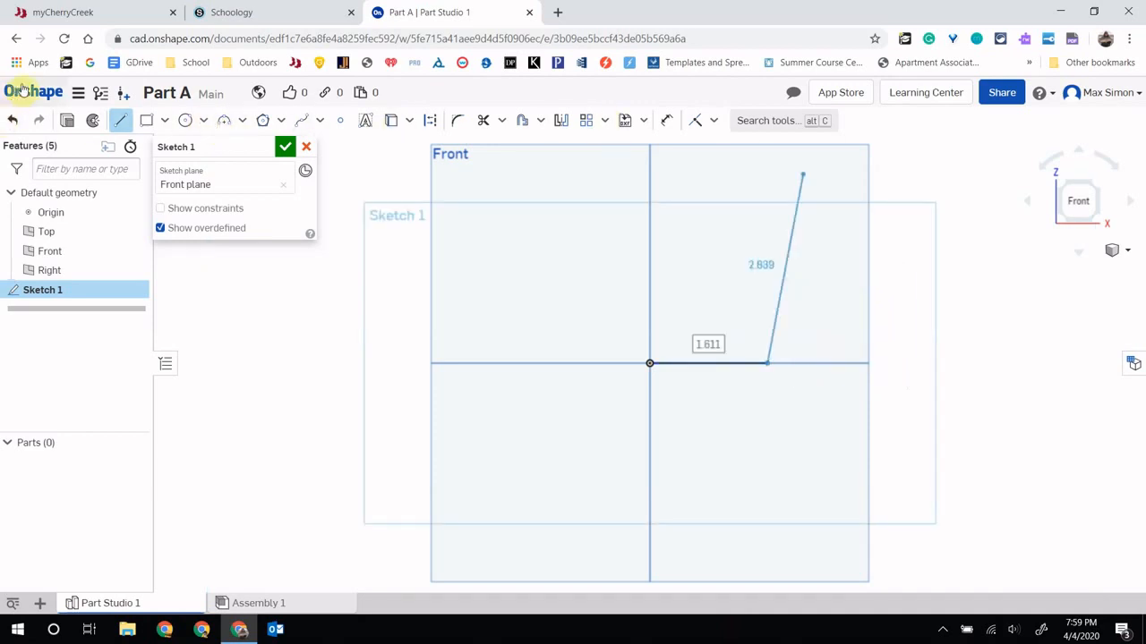
Set the workspace units to millimeter for length and gram for mass
left_click(78, 92)
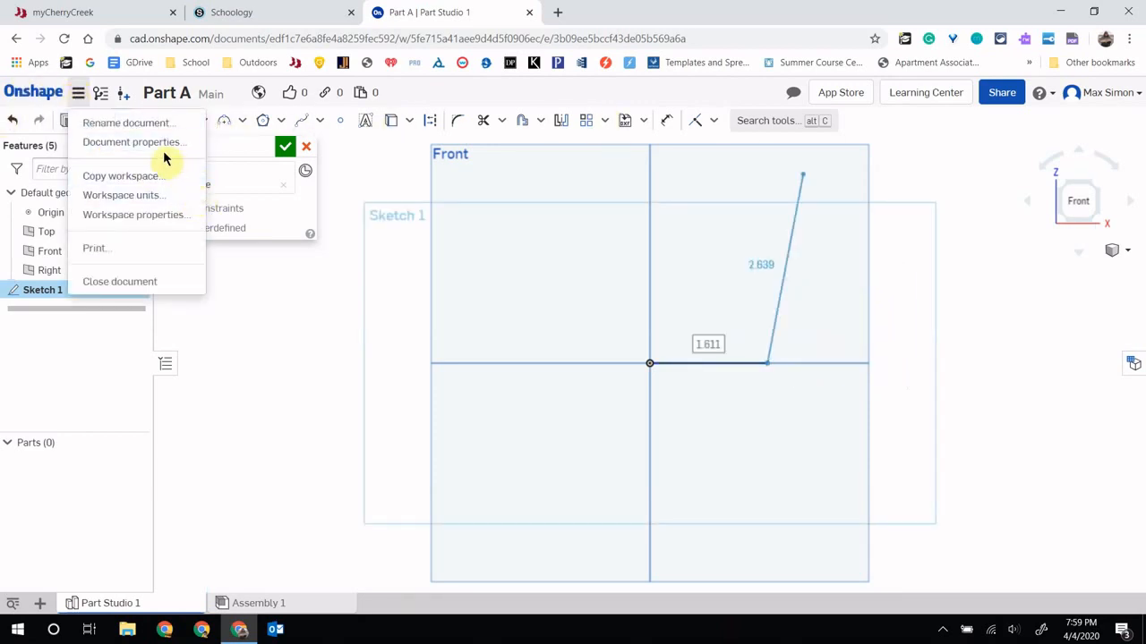
left_click(163, 196)
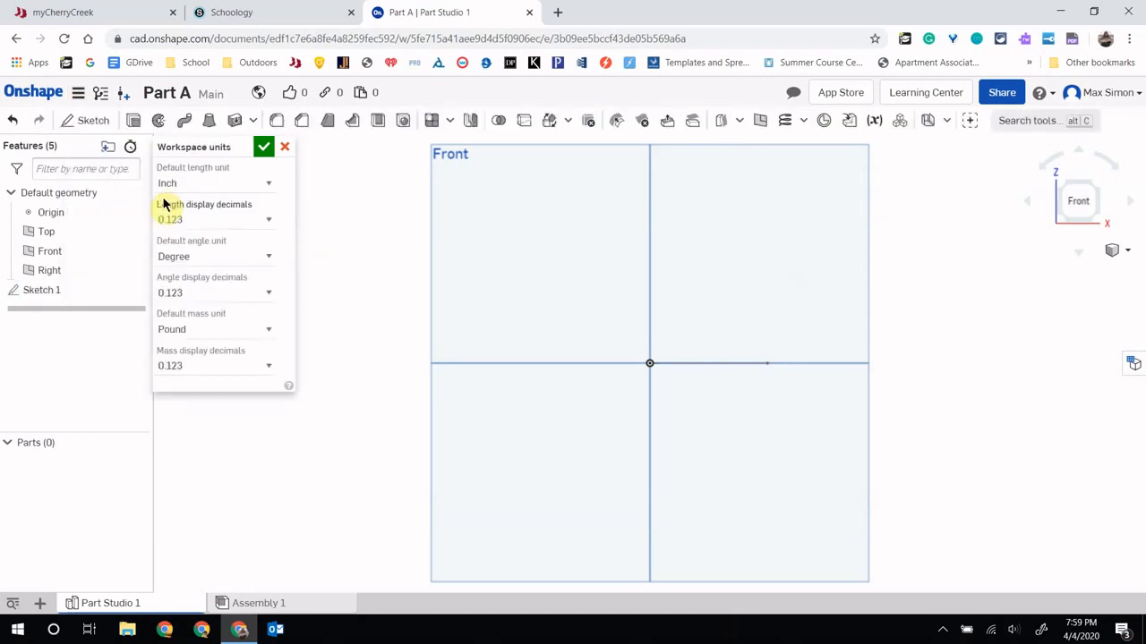
left_click(192, 185)
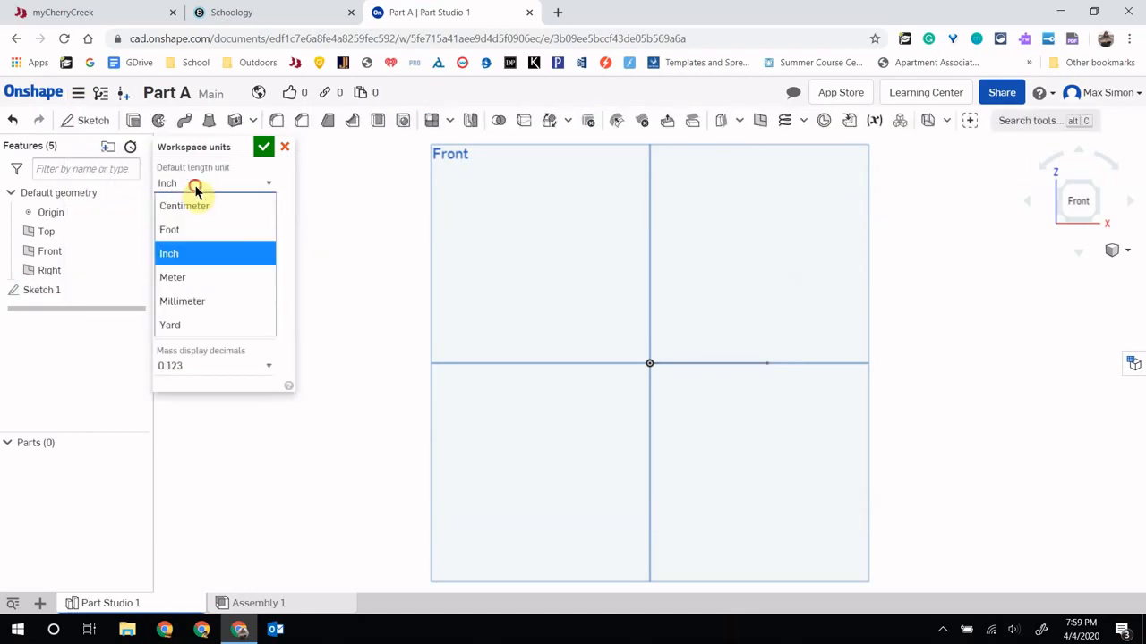
left_click(194, 303)
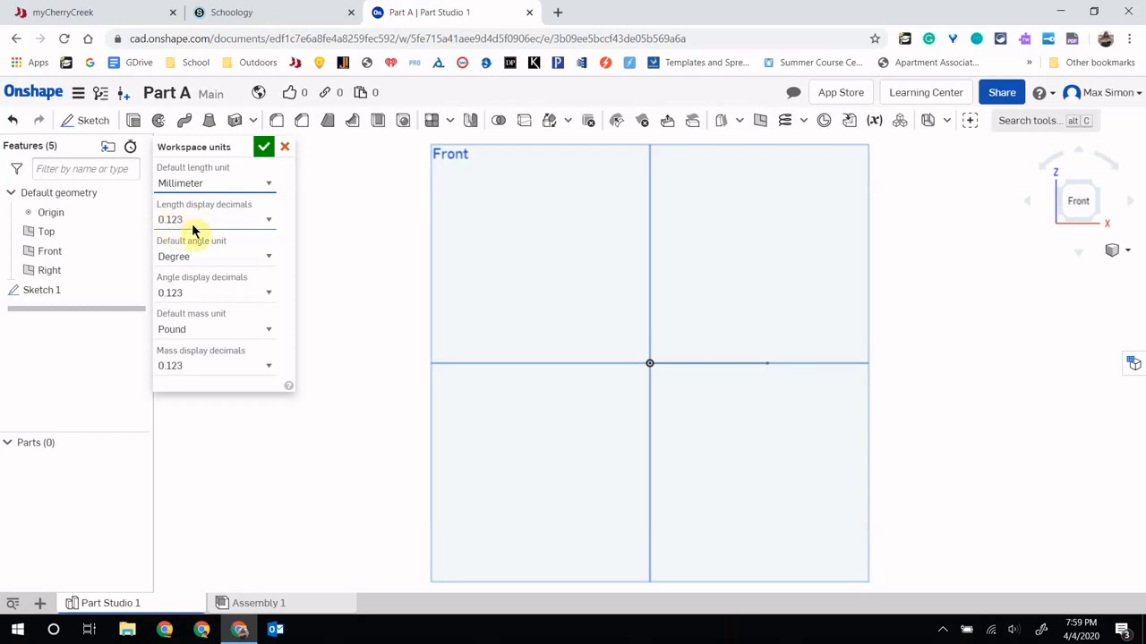
left_click(210, 329)
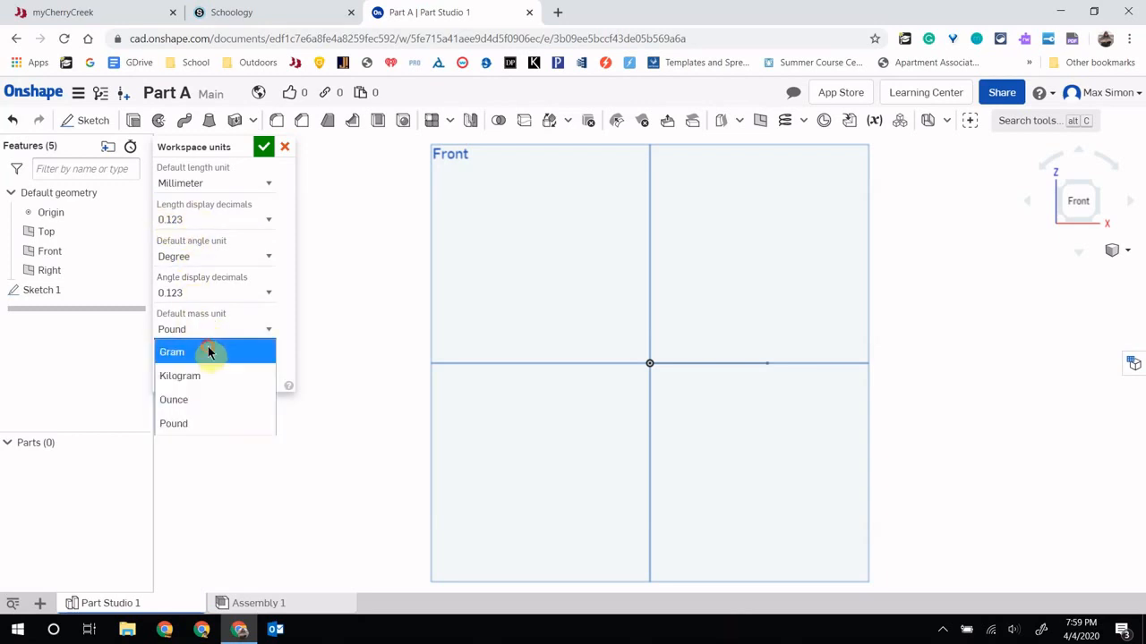
left_click(208, 349)
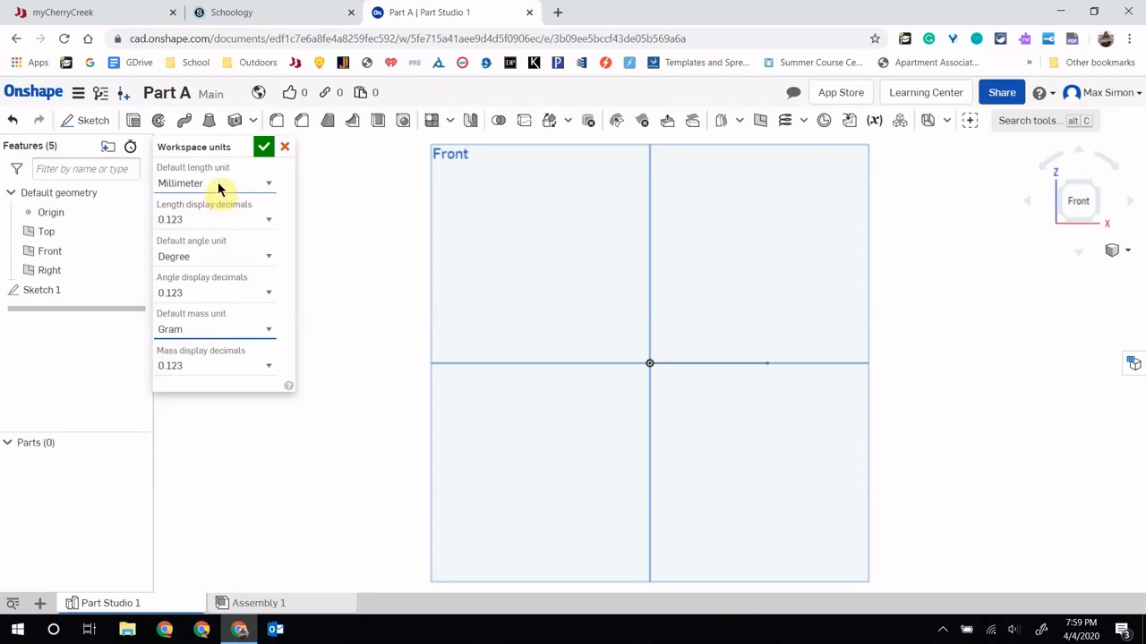
left_click(263, 147)
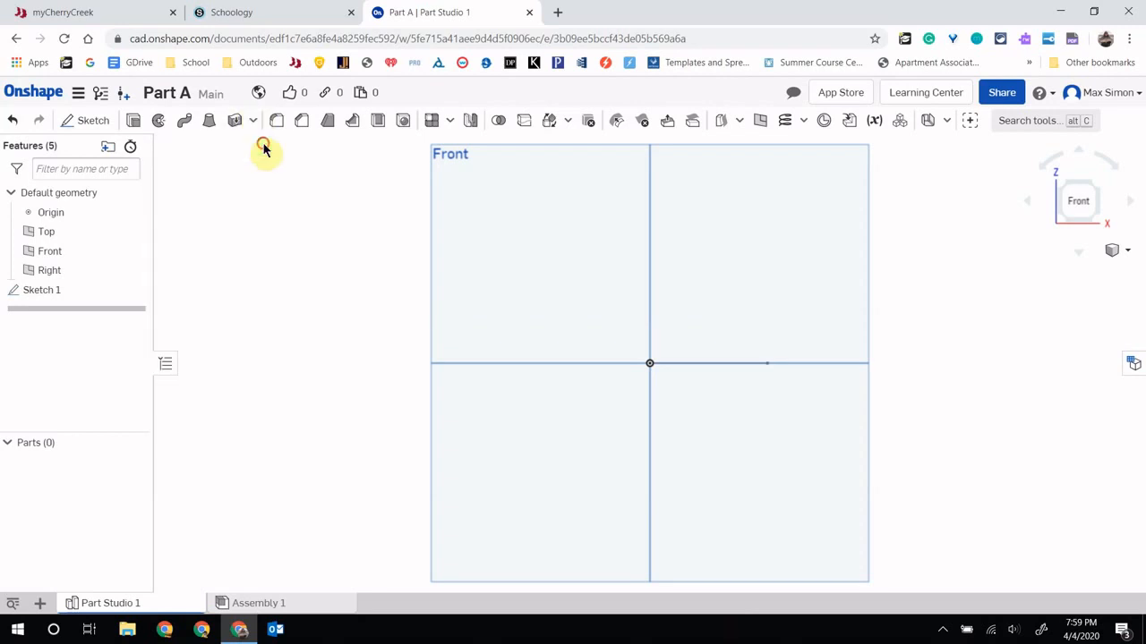
Delete the sketch containing the single line and start a new sketch on the Front plane
left_click(721, 365)
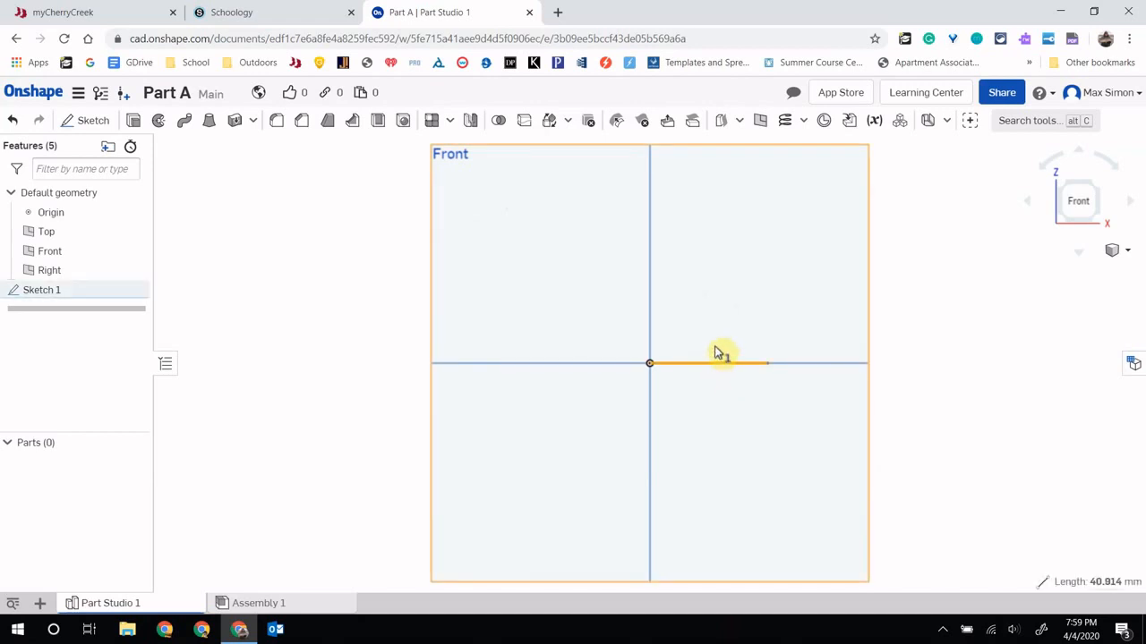
key("Delete")
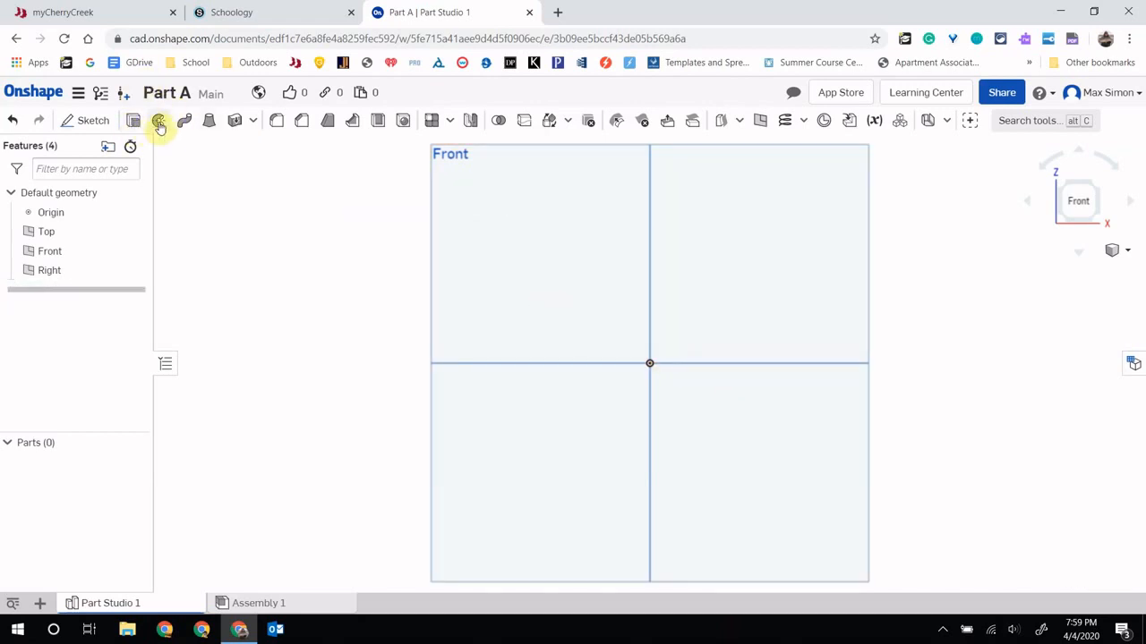
left_click(77, 120)
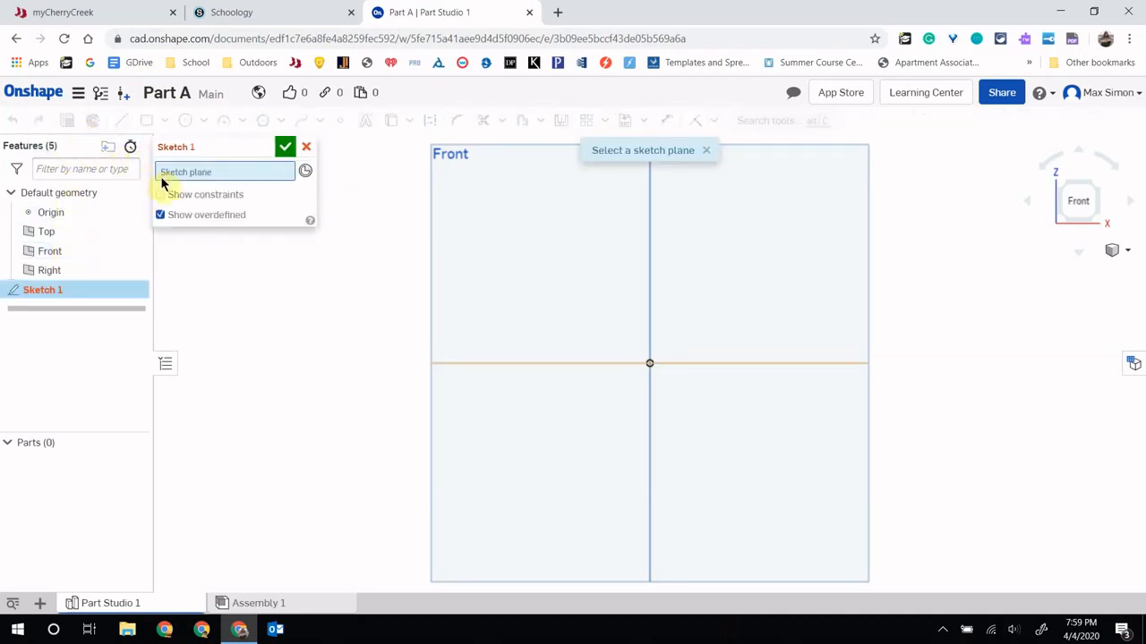
left_click(488, 185)
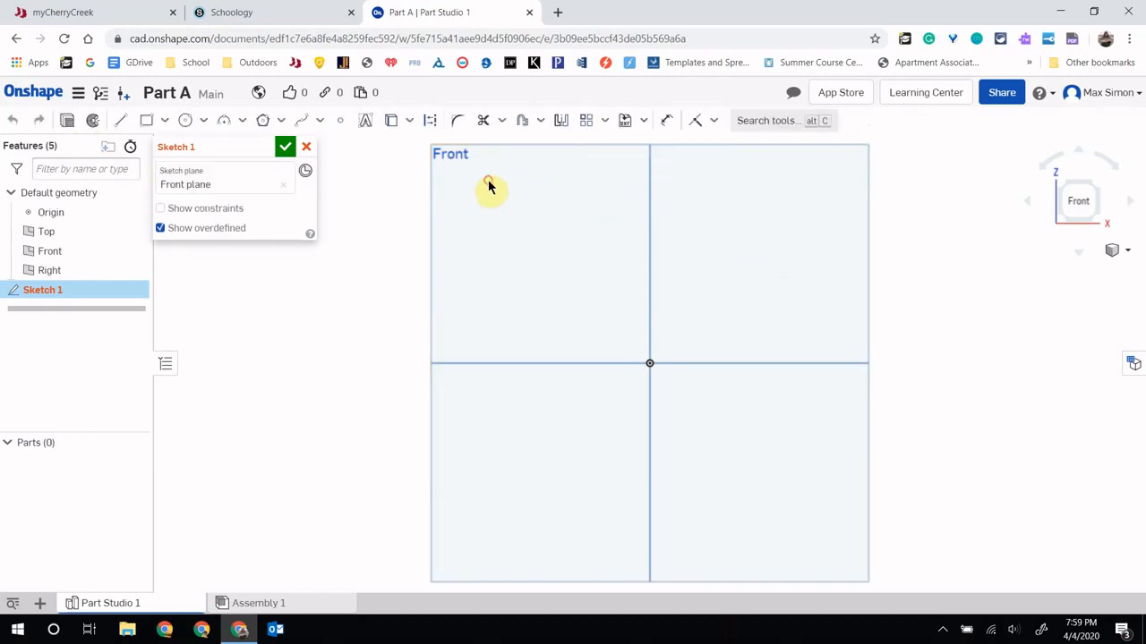
Sketch a closed stepped profile from the origin, about 45 mm wide and 27 mm high at its sides, with a central raised block about 16 mm wide
left_click(123, 122)
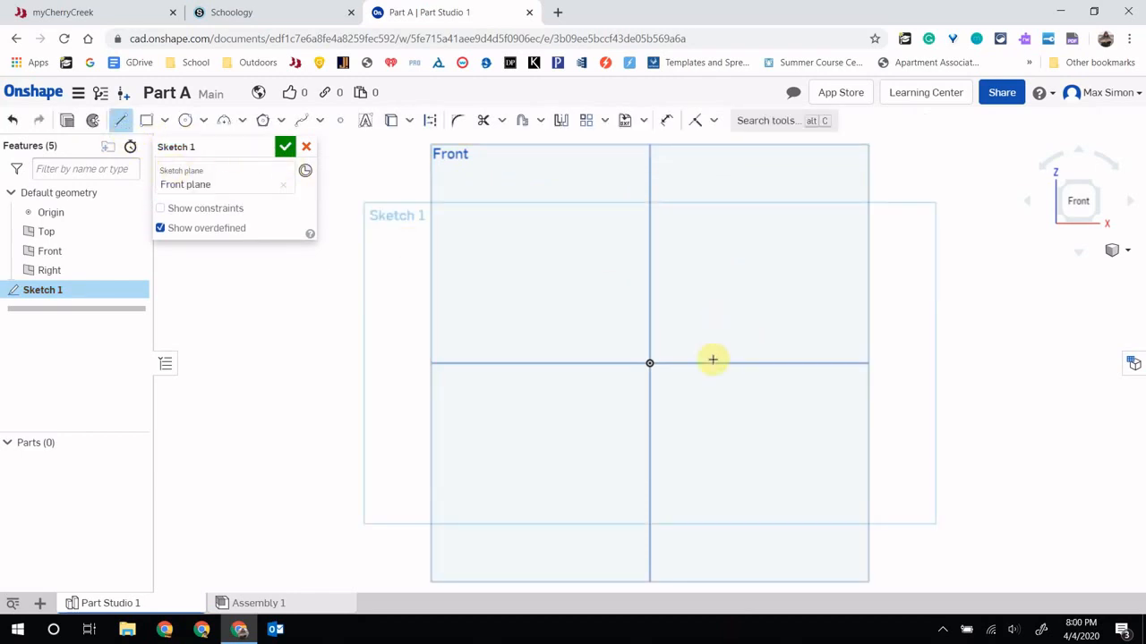
mouse_move(645, 362)
left_mouse_down()
mouse_move(856, 373)
mouse_move(760, 366)
mouse_move(779, 364)
left_mouse_up()
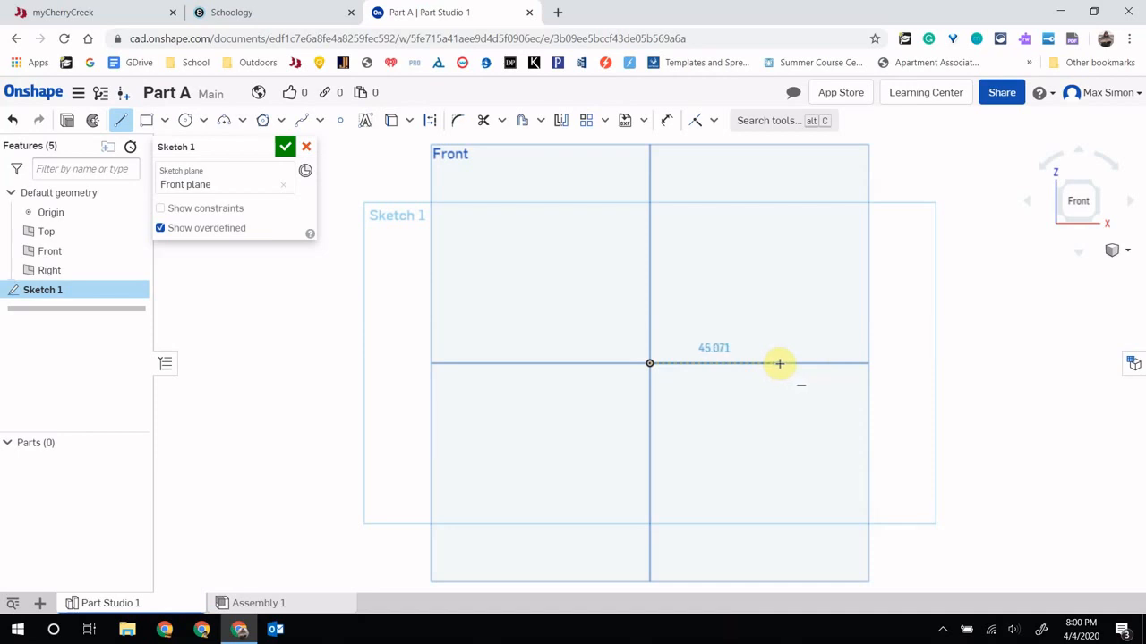
left_click_drag(779, 364, 778, 363)
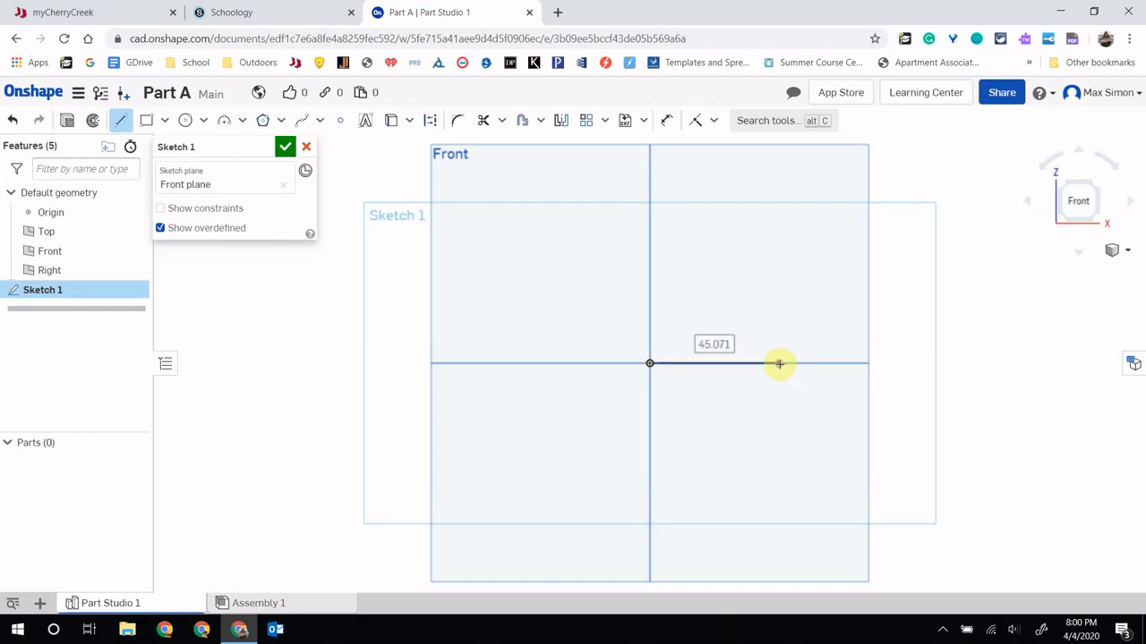
left_click(778, 285)
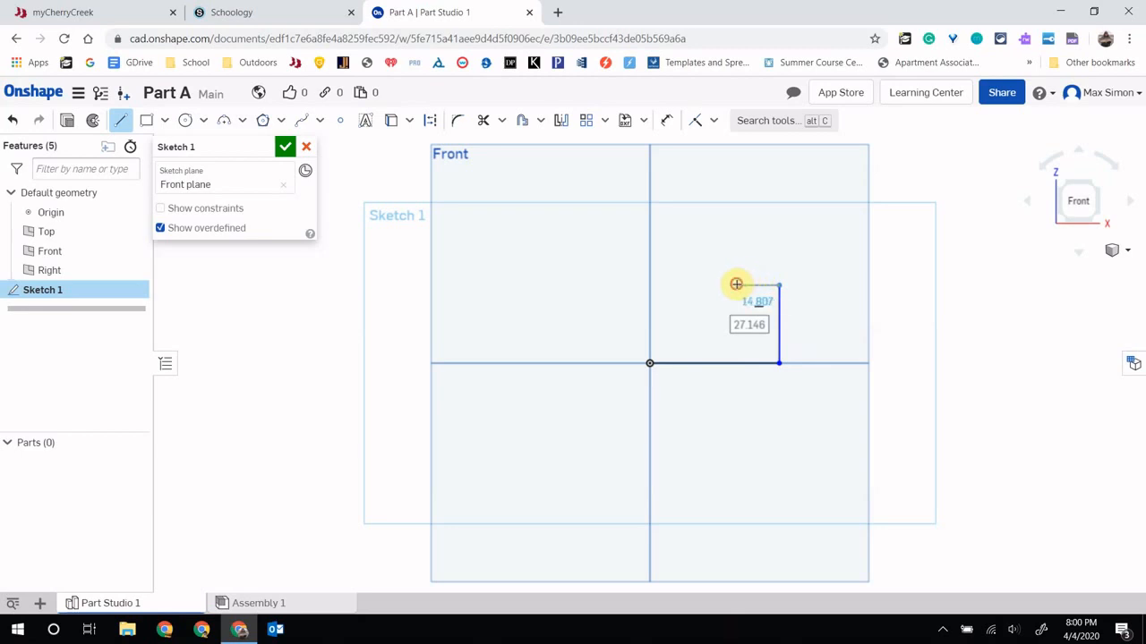
left_click(736, 286)
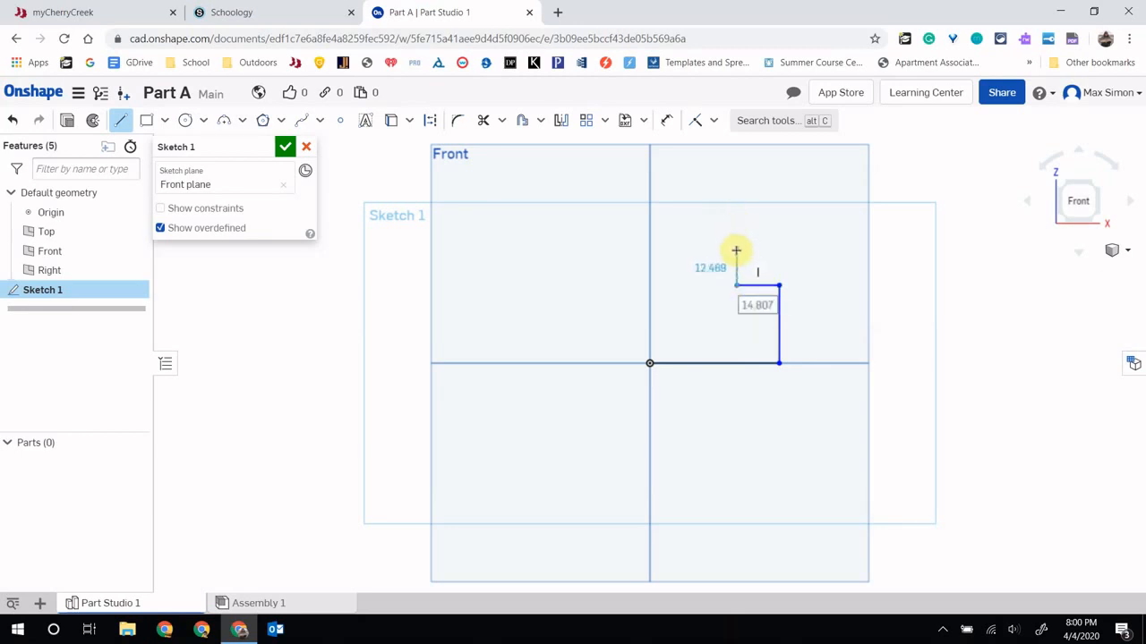
left_click(735, 250)
left_click(689, 249)
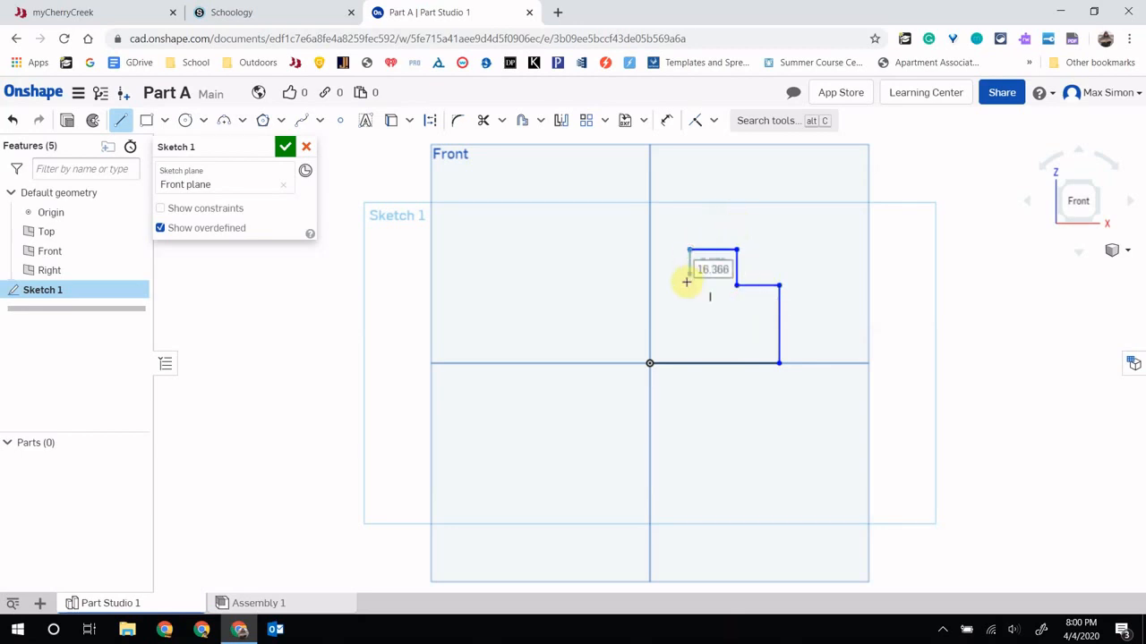
left_click(687, 287)
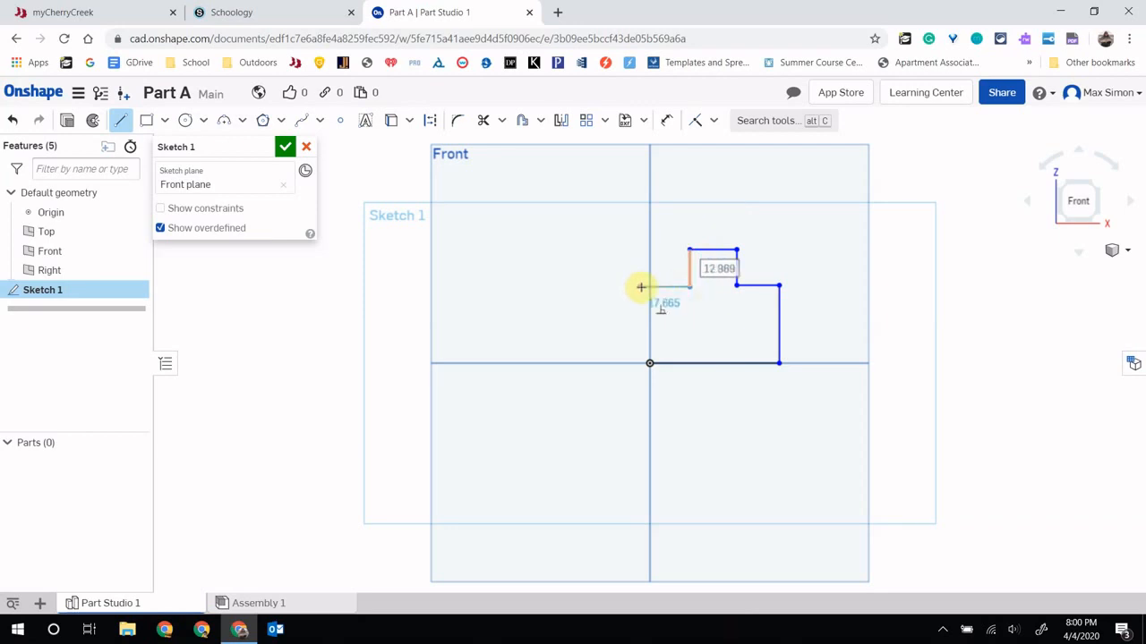
left_click(650, 287)
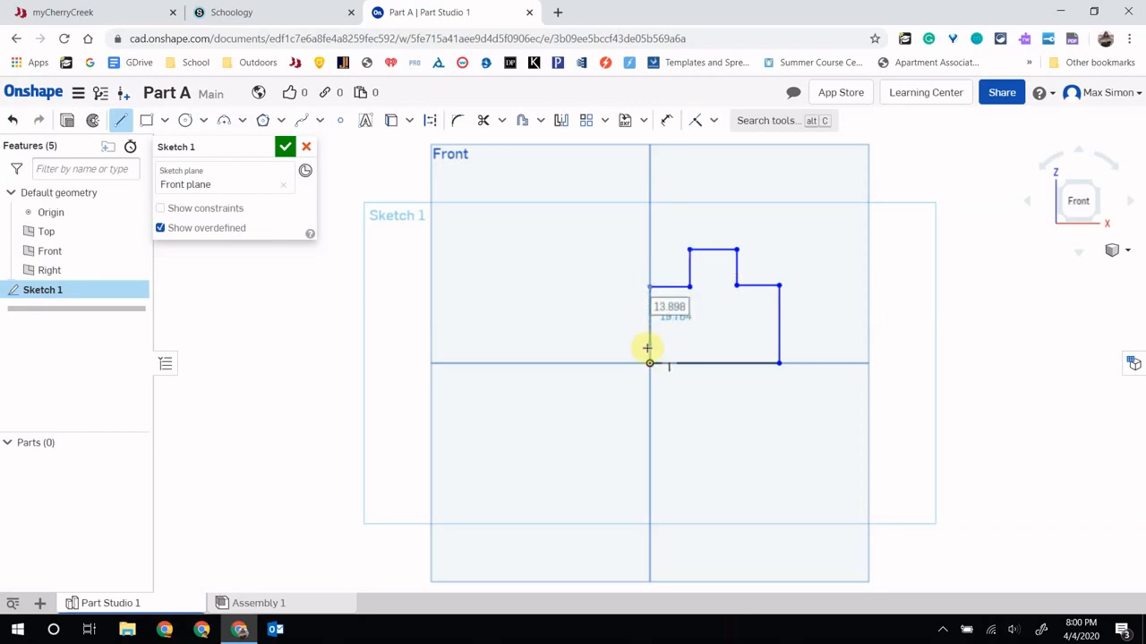
left_click(650, 364)
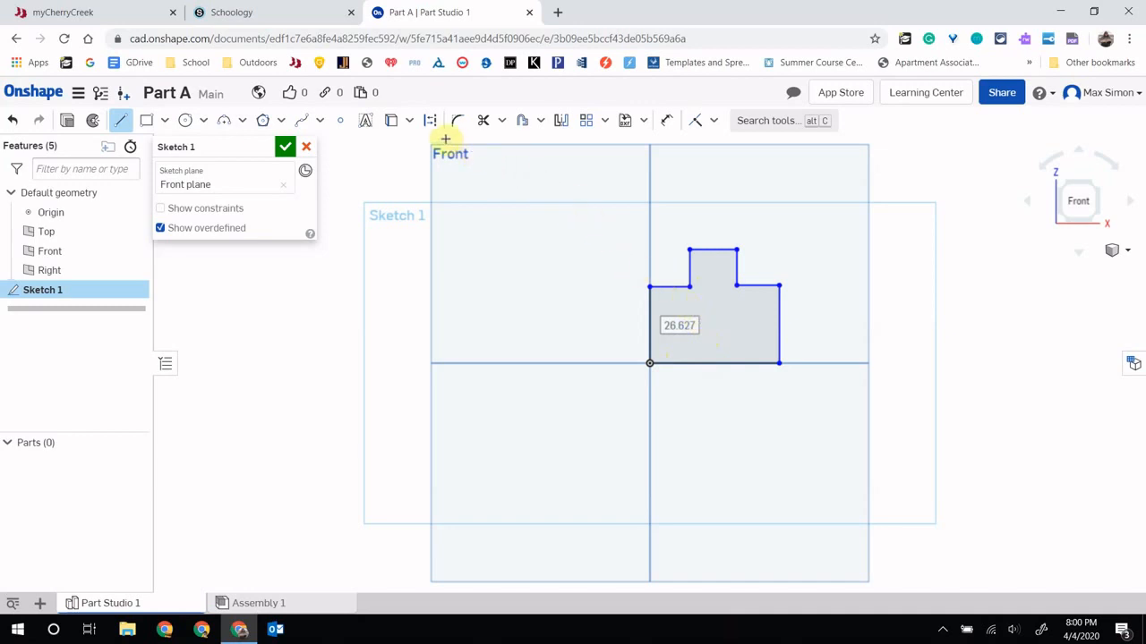
Dimension the profile's bottom edge to 45 mm, placing the dimension below it
left_click(665, 126)
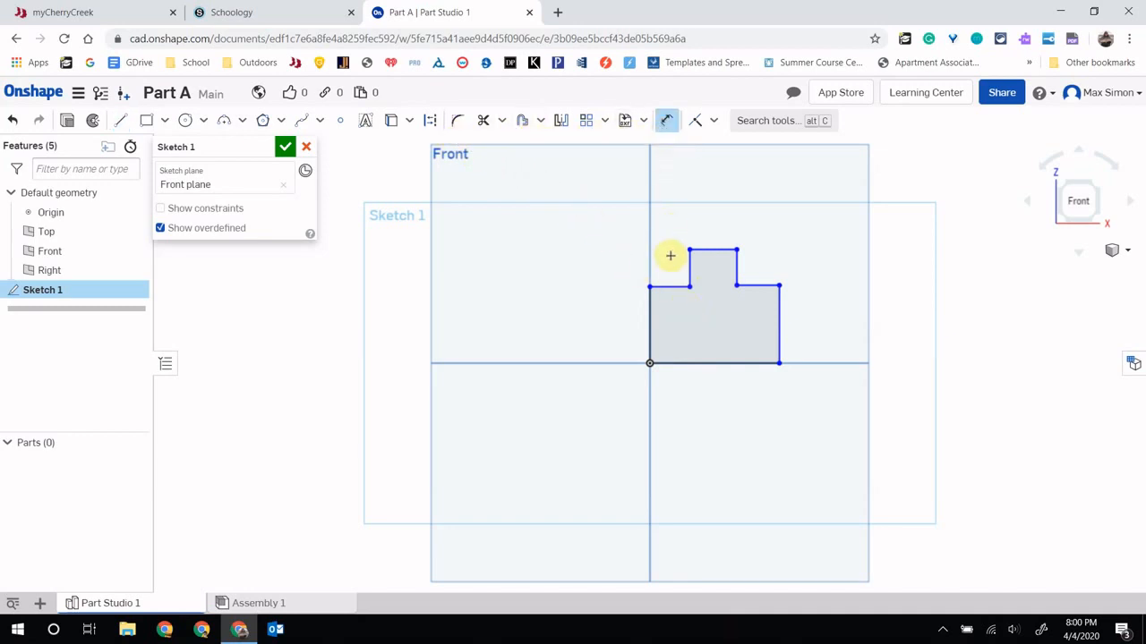
left_click(701, 366)
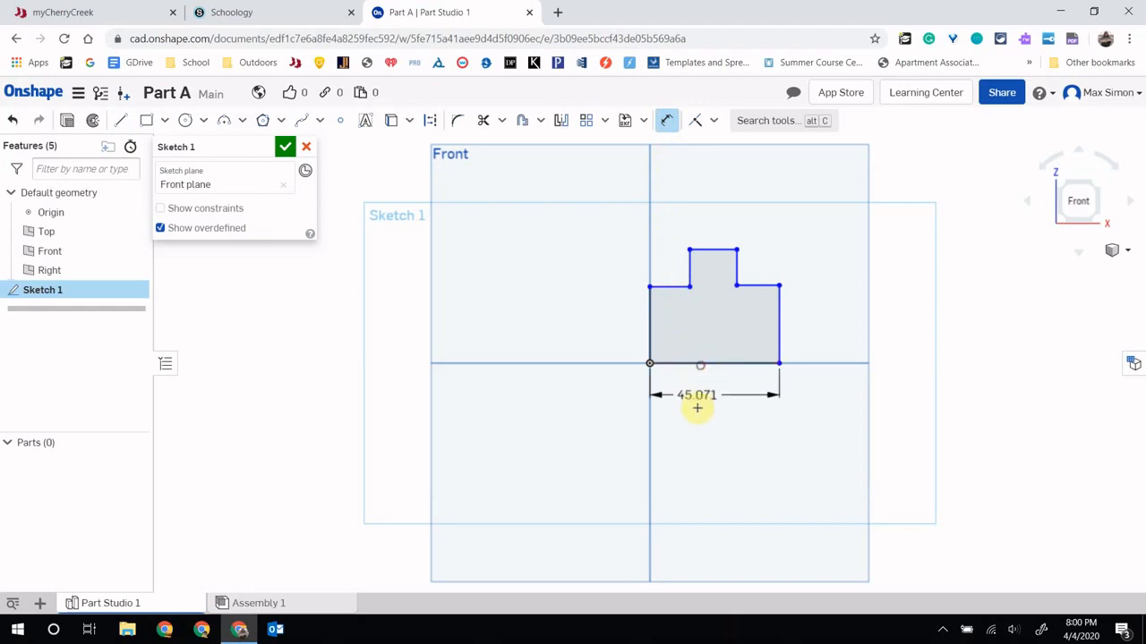
left_click(698, 425)
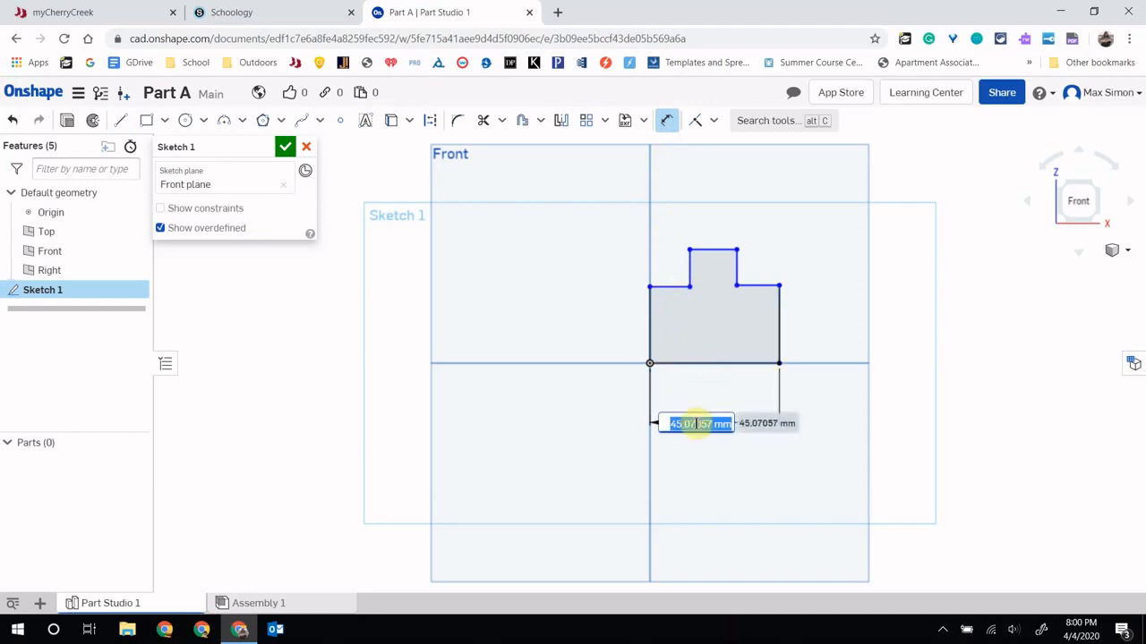
type("45")
key("Return")
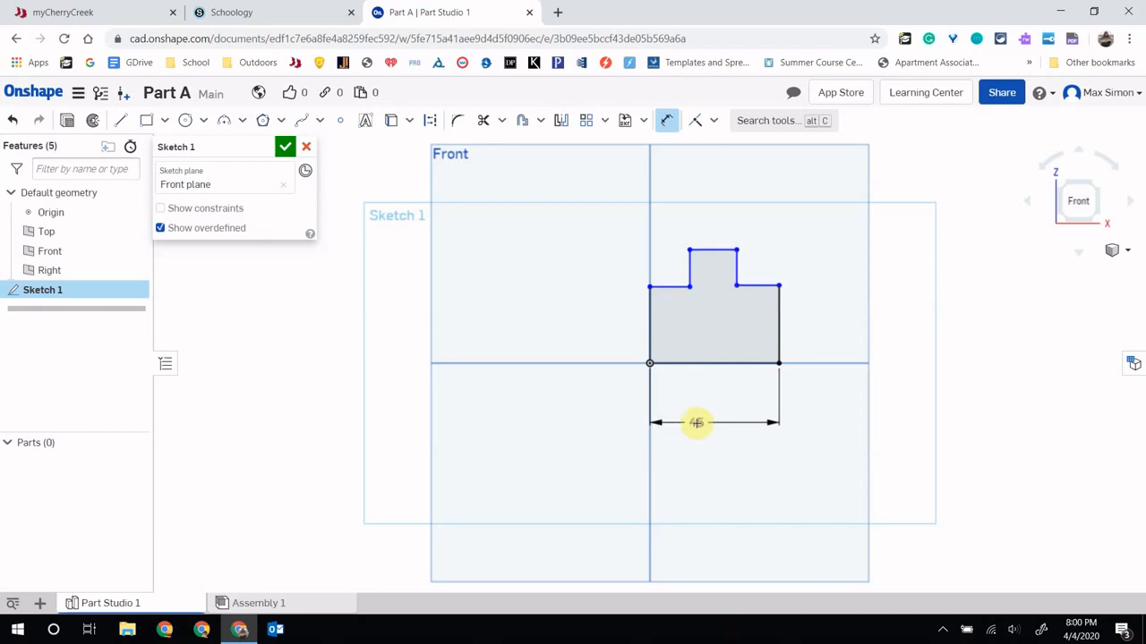
Dimension the profile's right and left vertical side edges to 30 mm each, placing the dimensions outside the profile
left_click(779, 327)
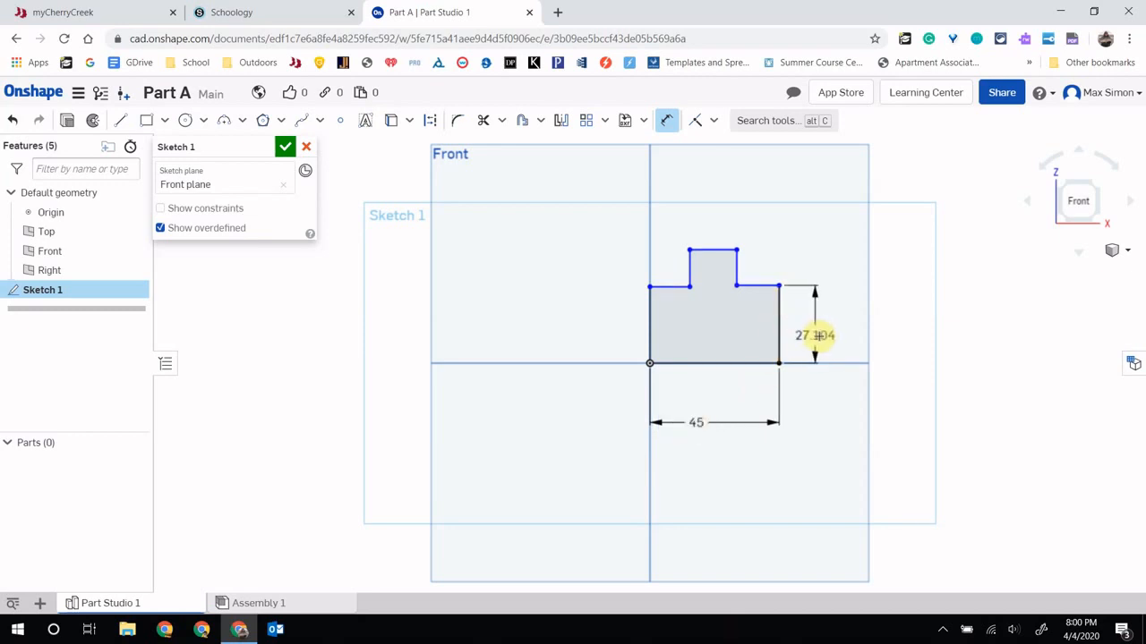
left_click(819, 340)
type("30")
key("Return")
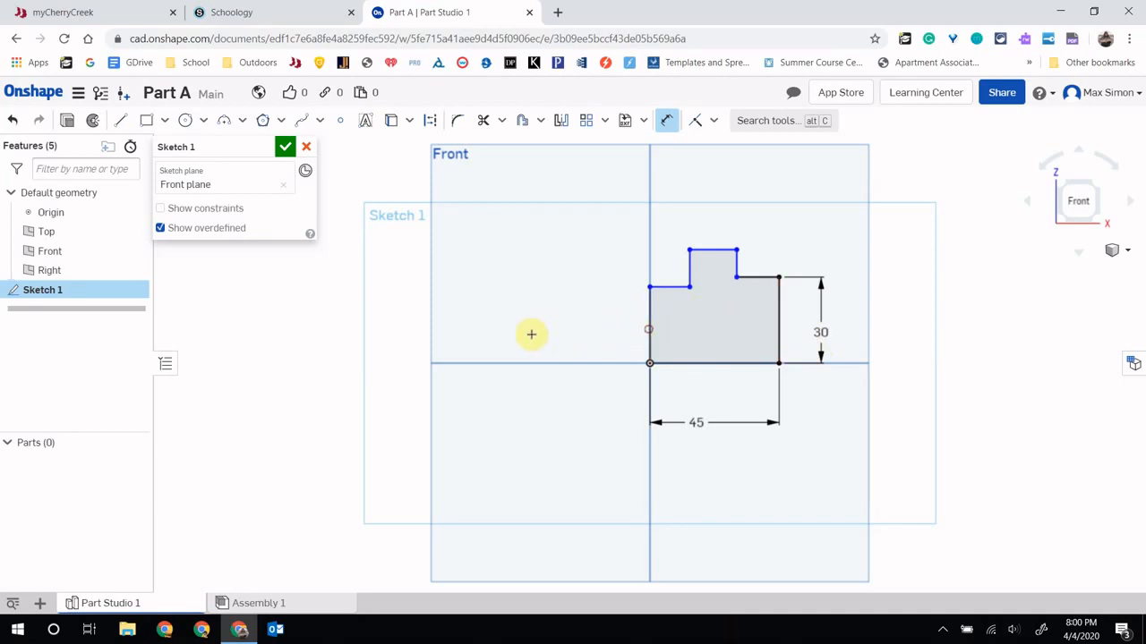
left_click(649, 320)
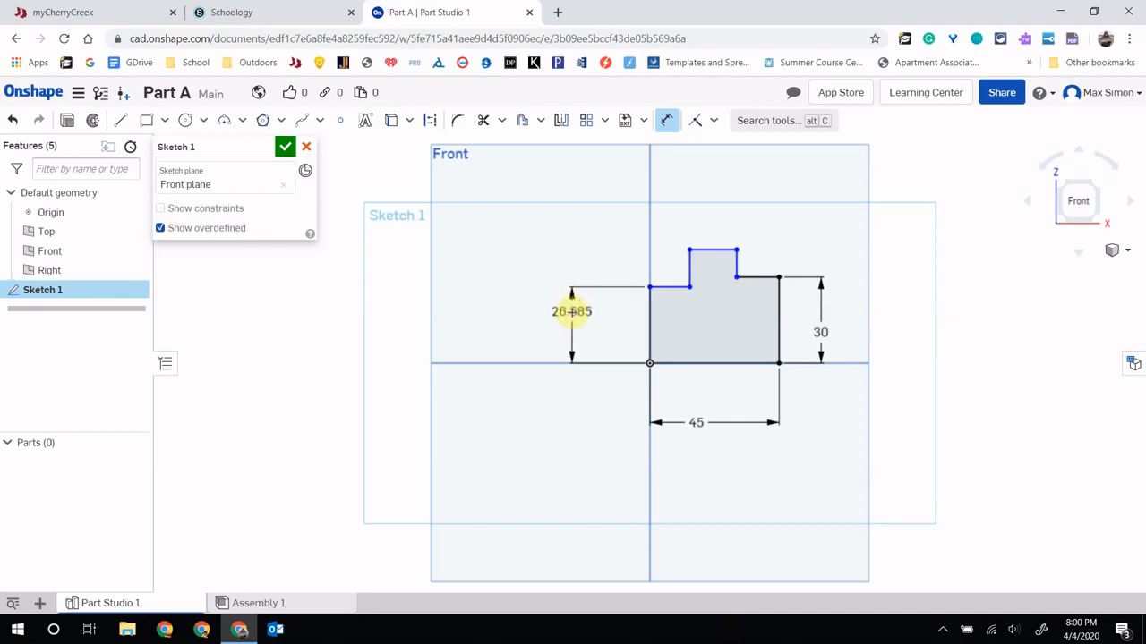
left_click(571, 314)
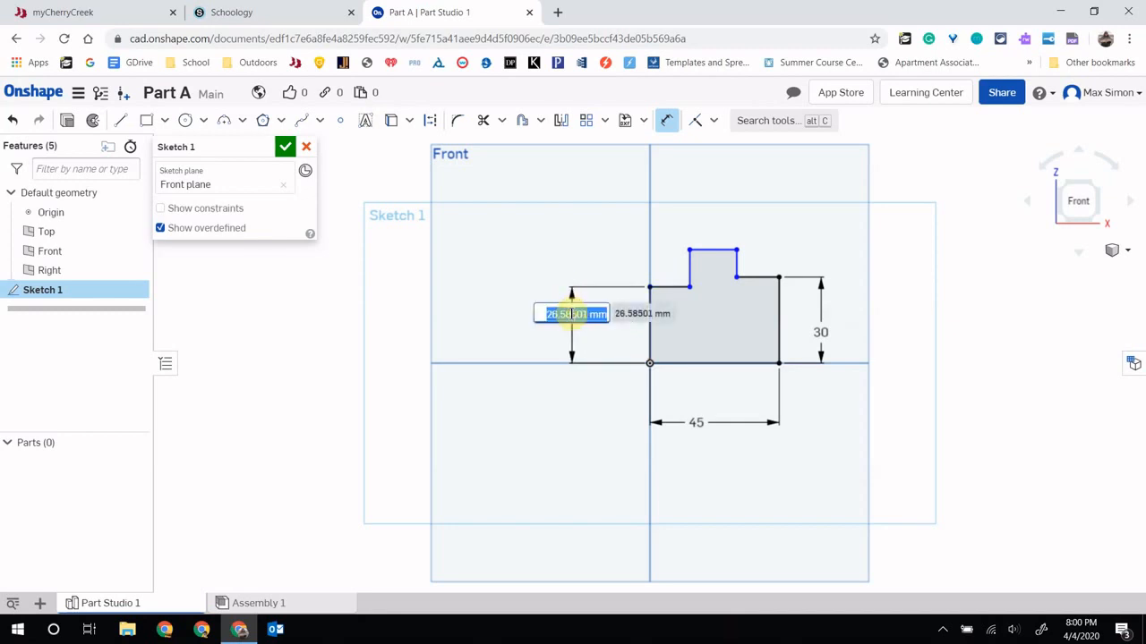
type("30")
key("Return")
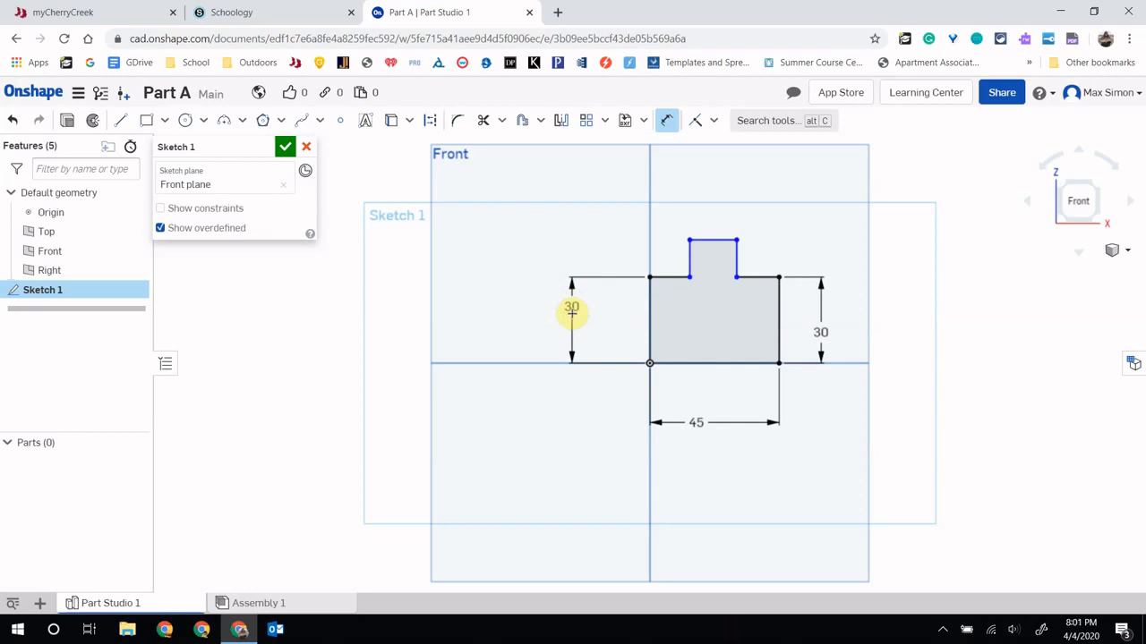
Dimension the left shoulder's width and the raised block's height to 15 mm each
left_click(666, 279)
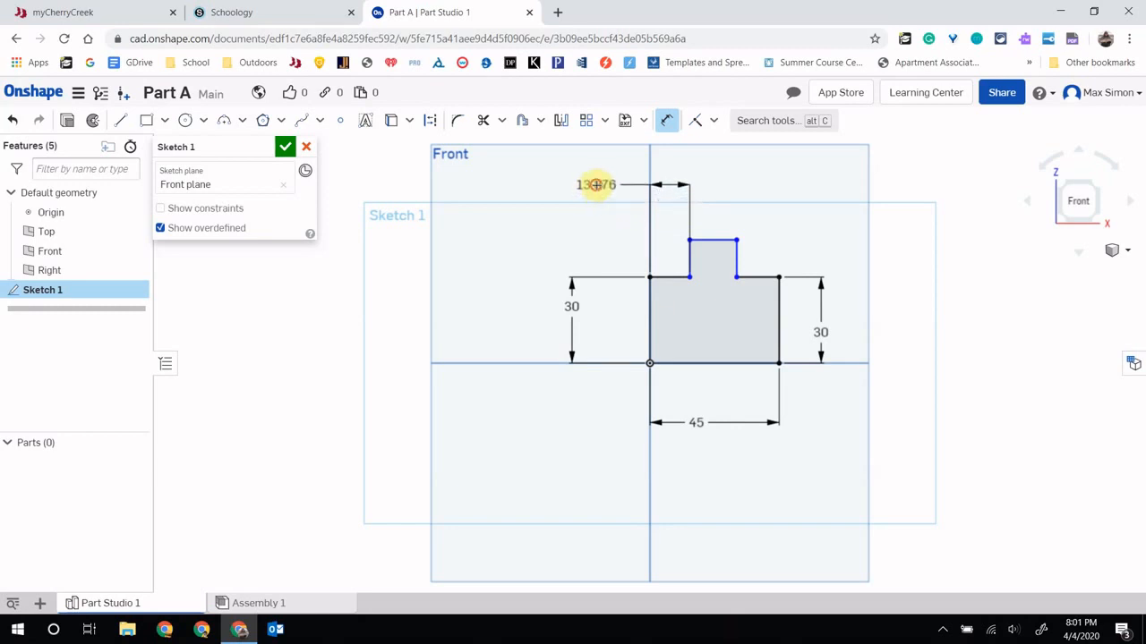
left_click(596, 185)
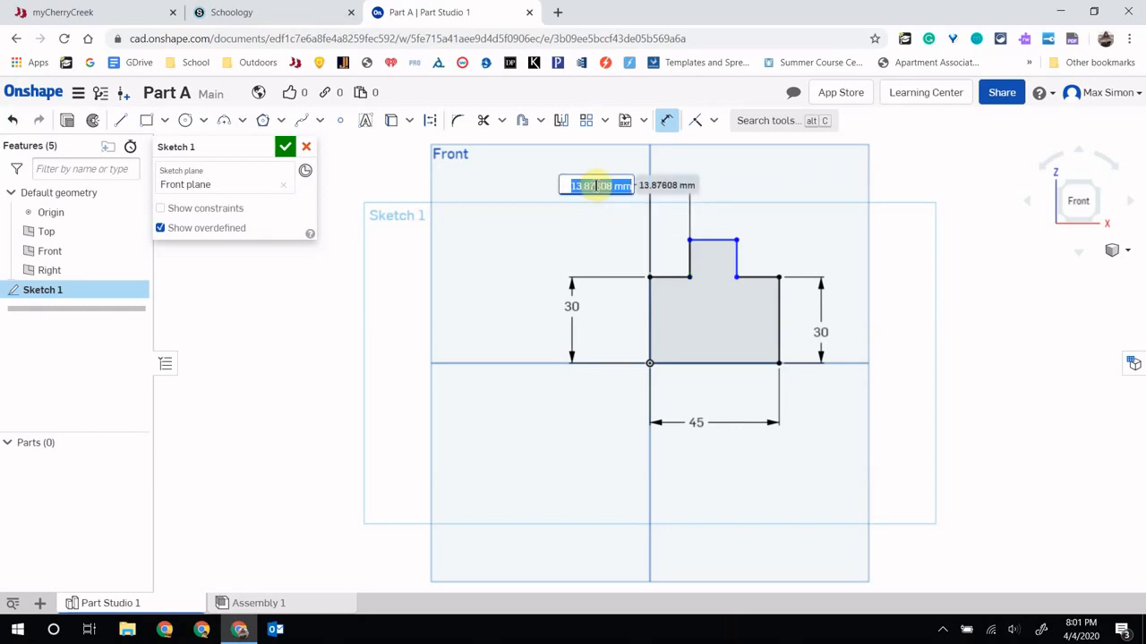
type("15")
key("Return")
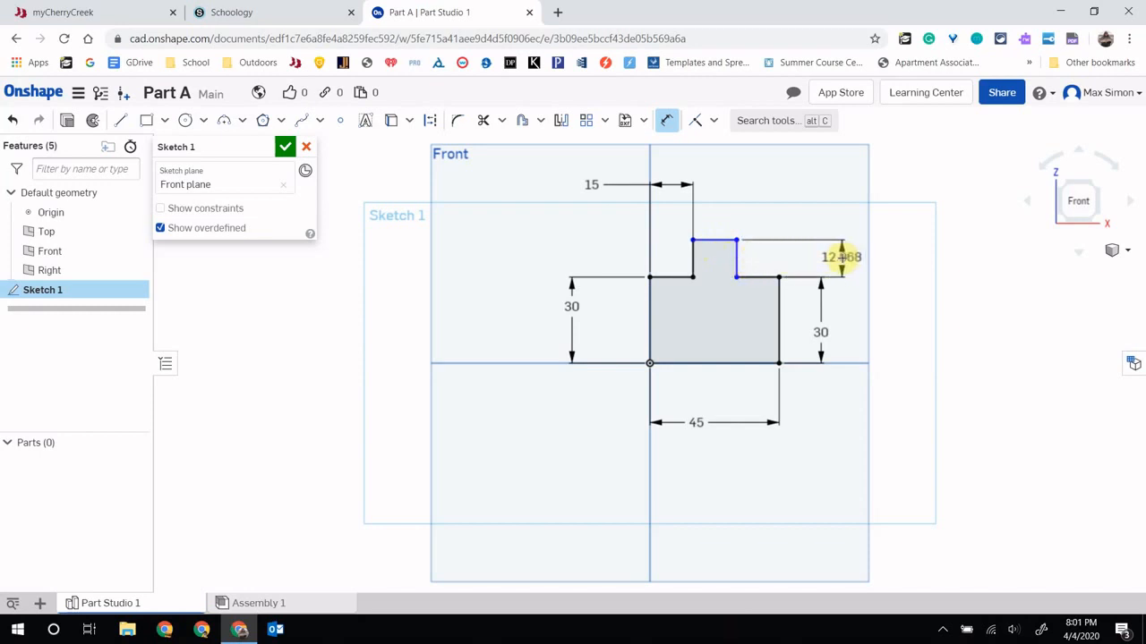
left_click(842, 257)
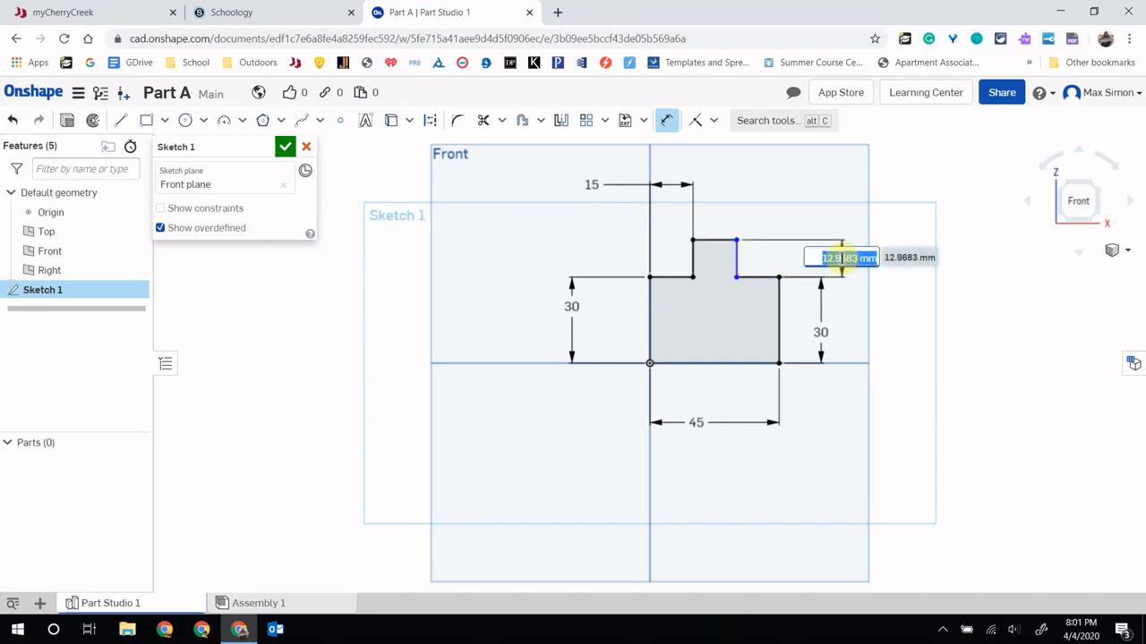
type("15")
key("Return")
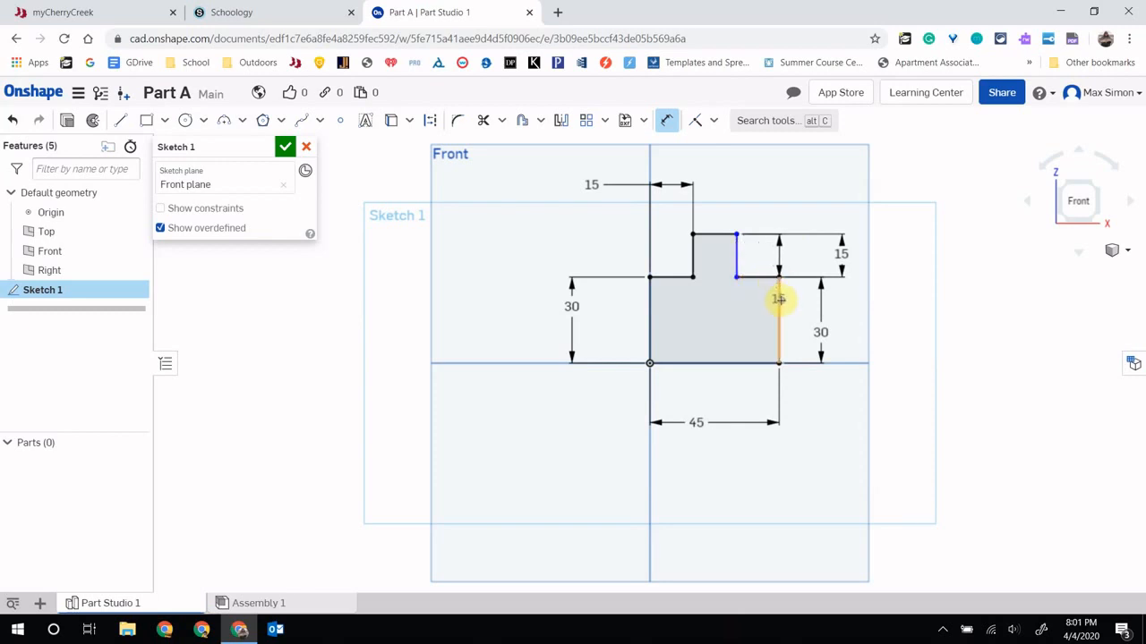
Dimension the distance between the raised block's right side and the profile's right edge to 15 mm, and undo that dimension
left_click(778, 300)
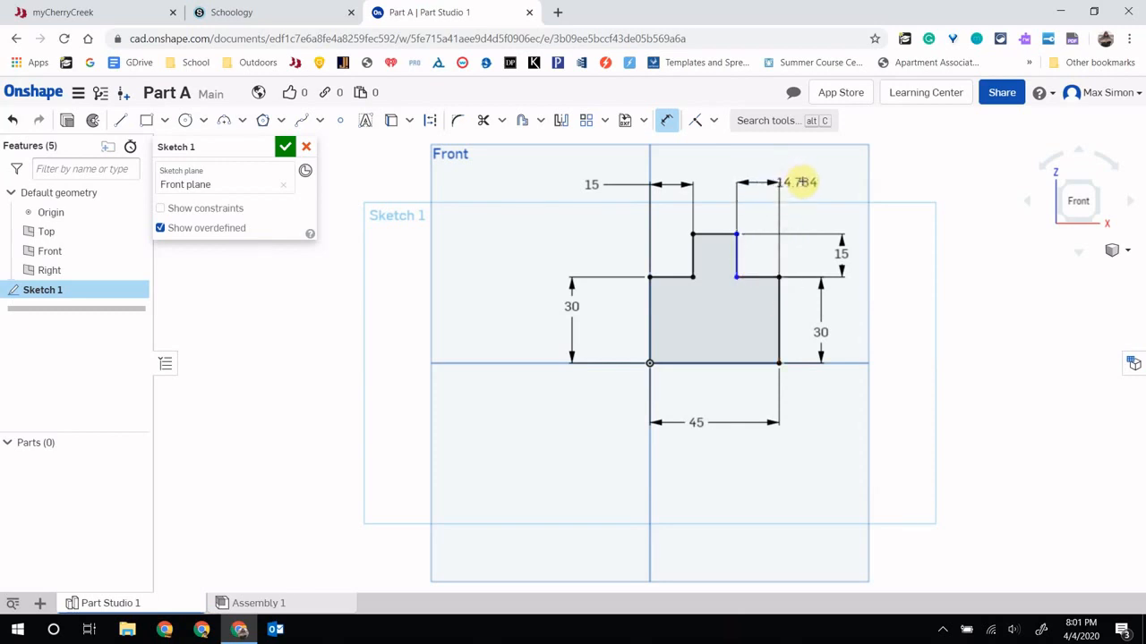
left_click(814, 179)
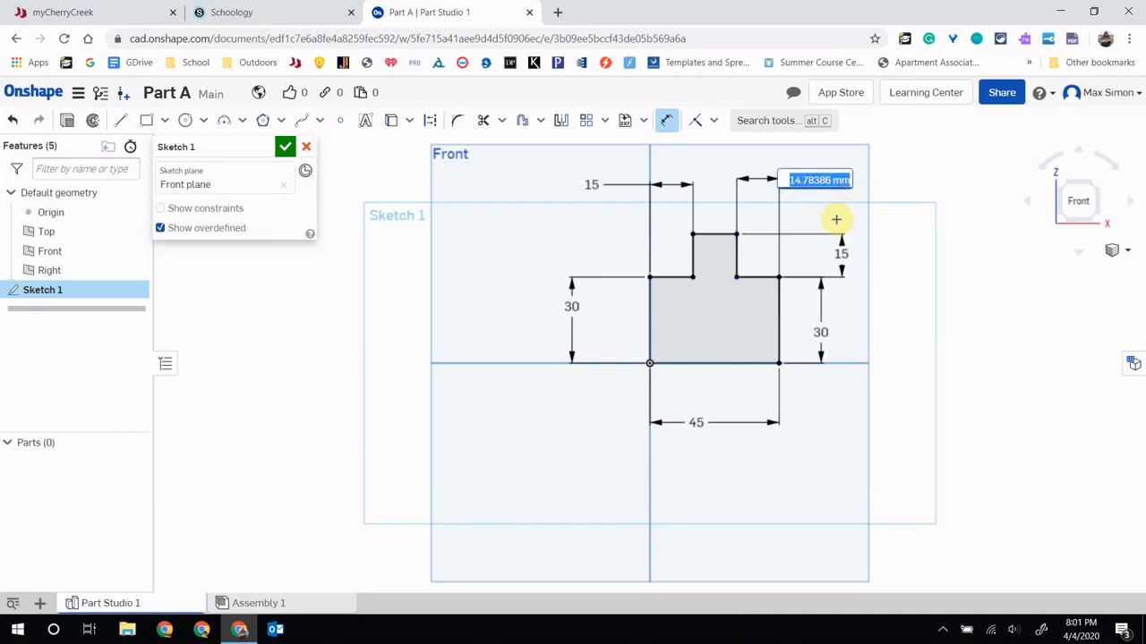
type("15")
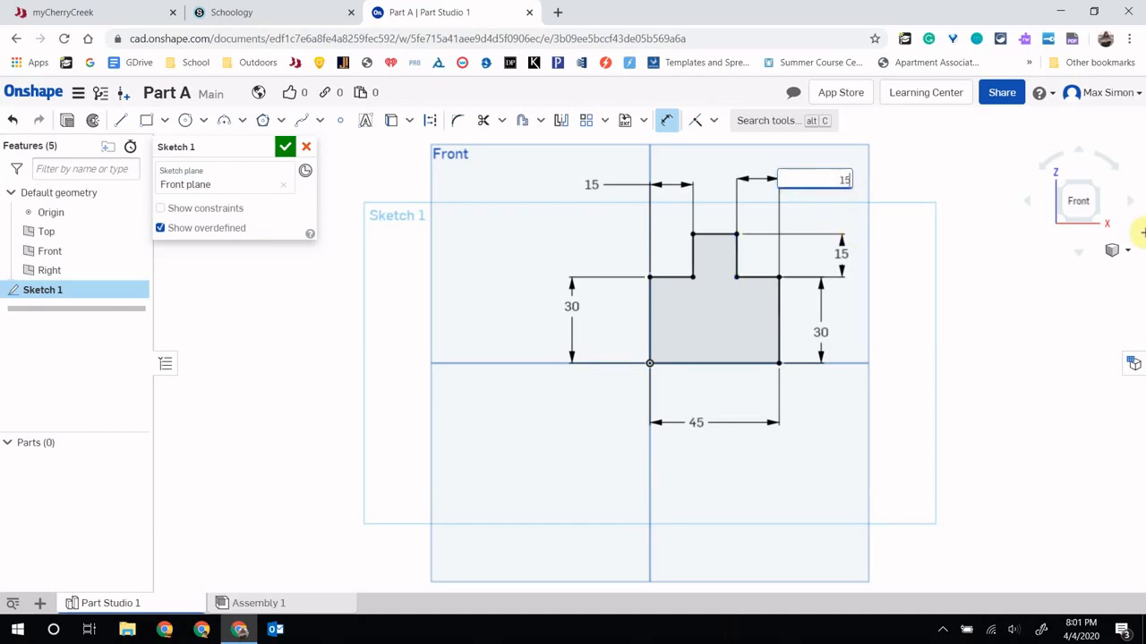
key("Return")
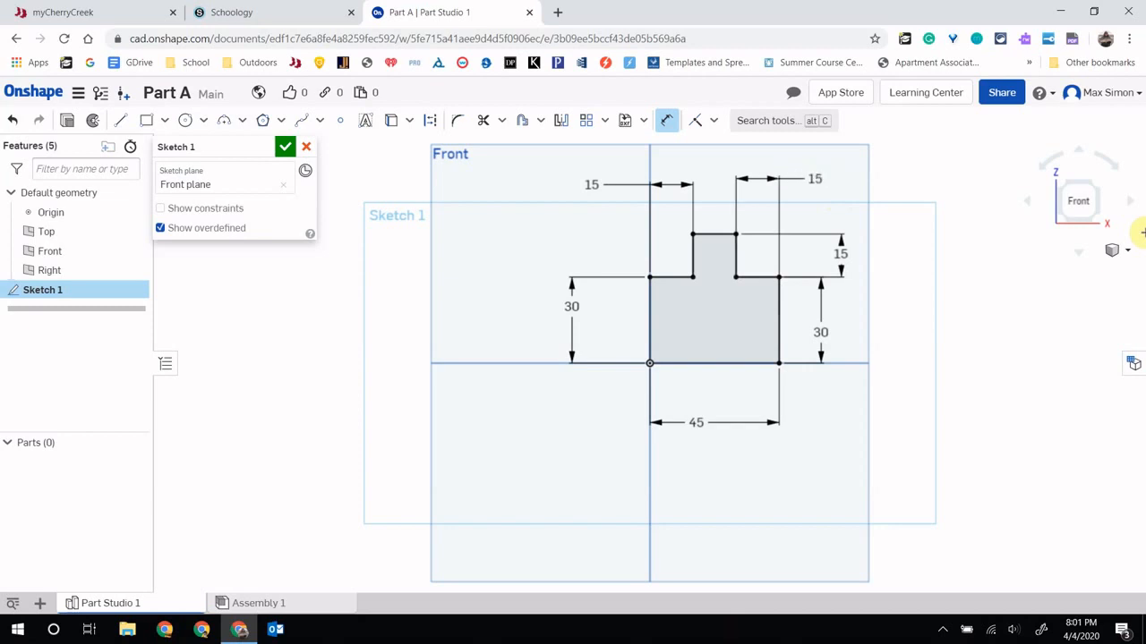
key("Escape")
key("ctrl+z")
key("ctrl+z")
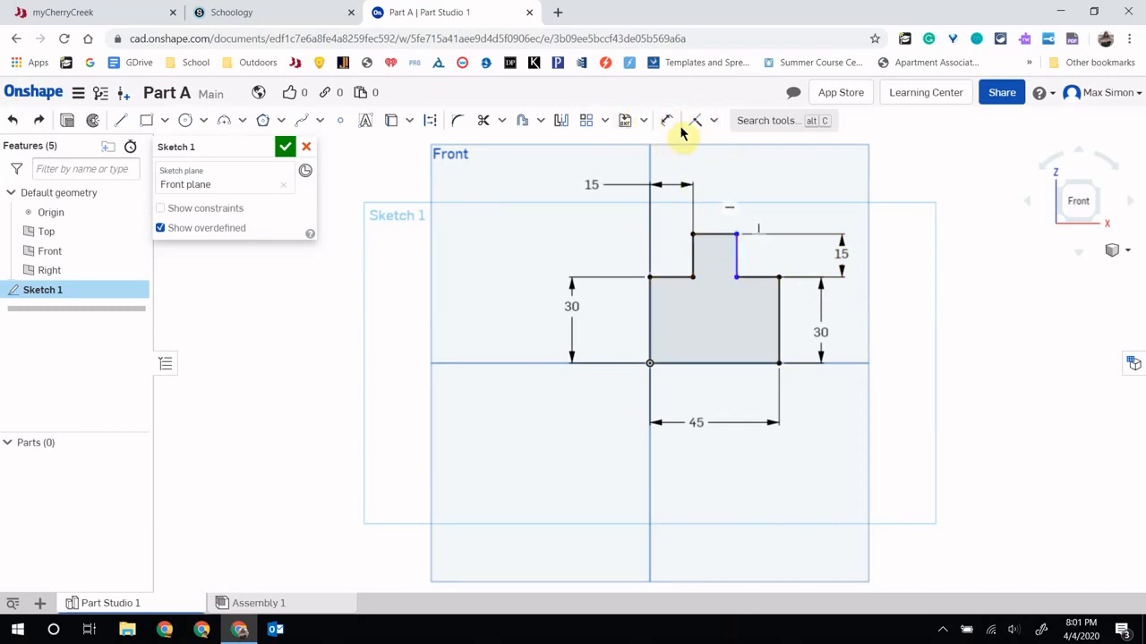
Set a 15 mm dimension between the raised block's right side and the profile's right edge, and finish the sketch
left_click(668, 121)
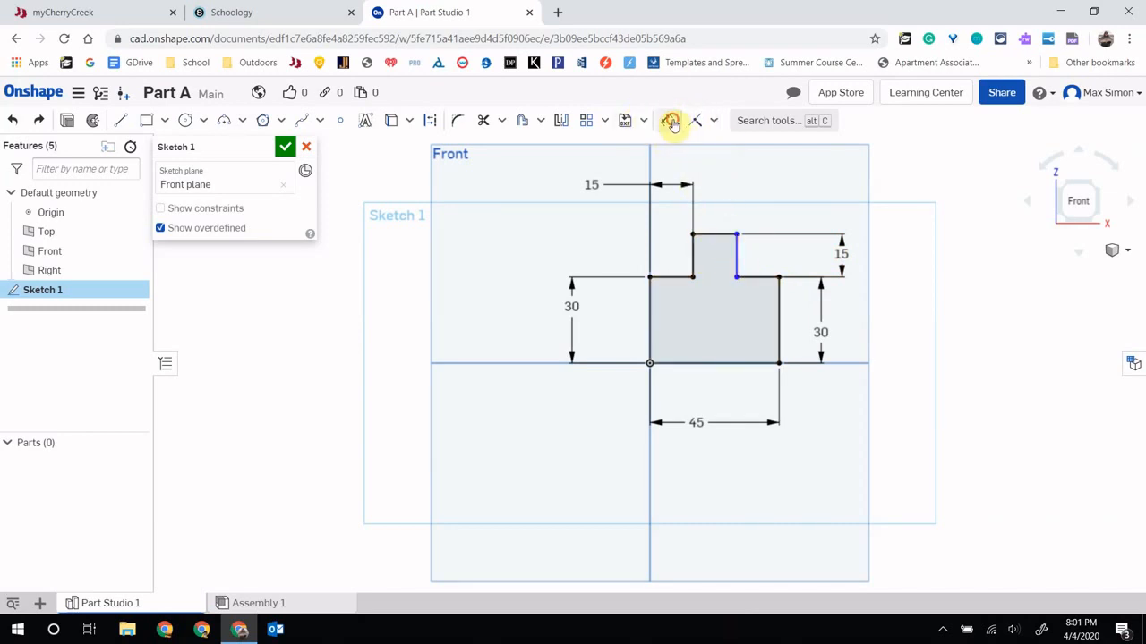
left_click(736, 258)
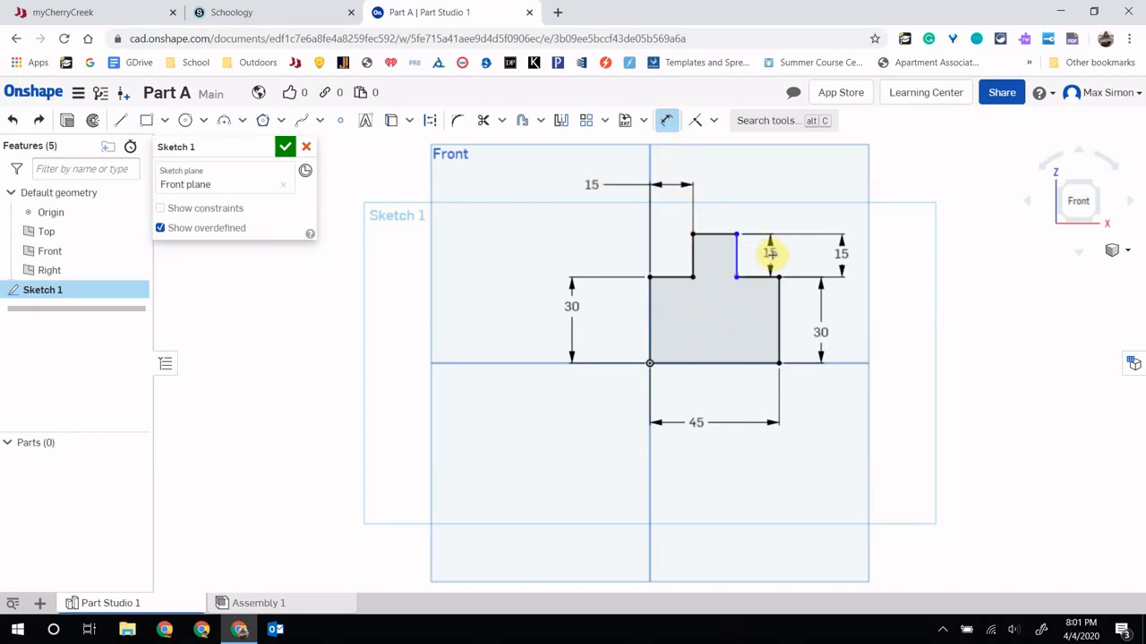
left_click(778, 301)
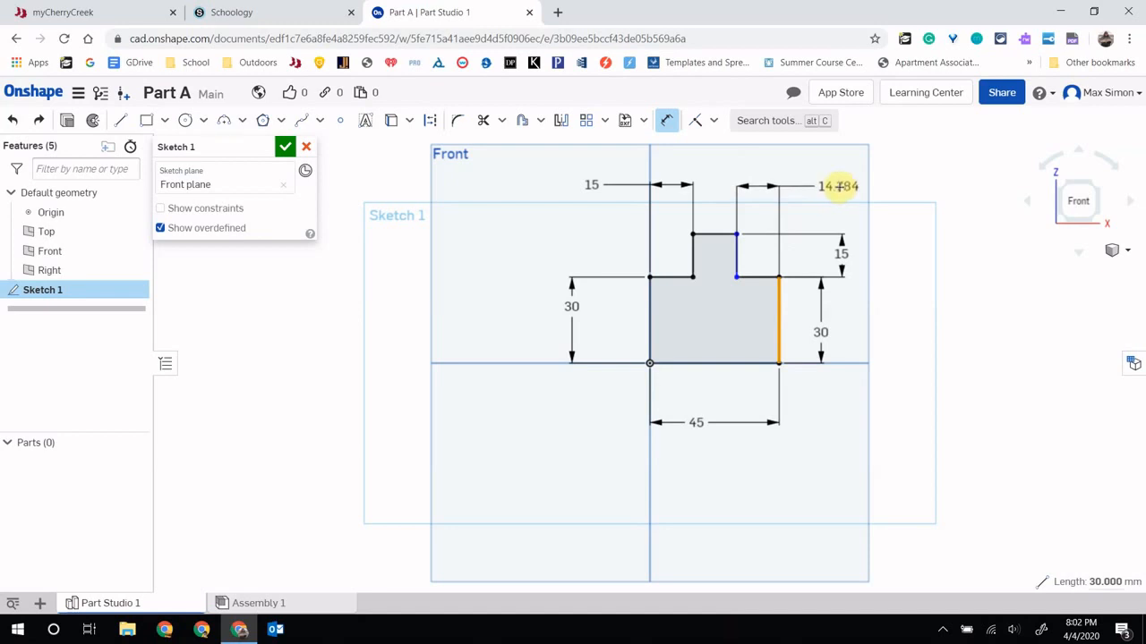
left_click(838, 187)
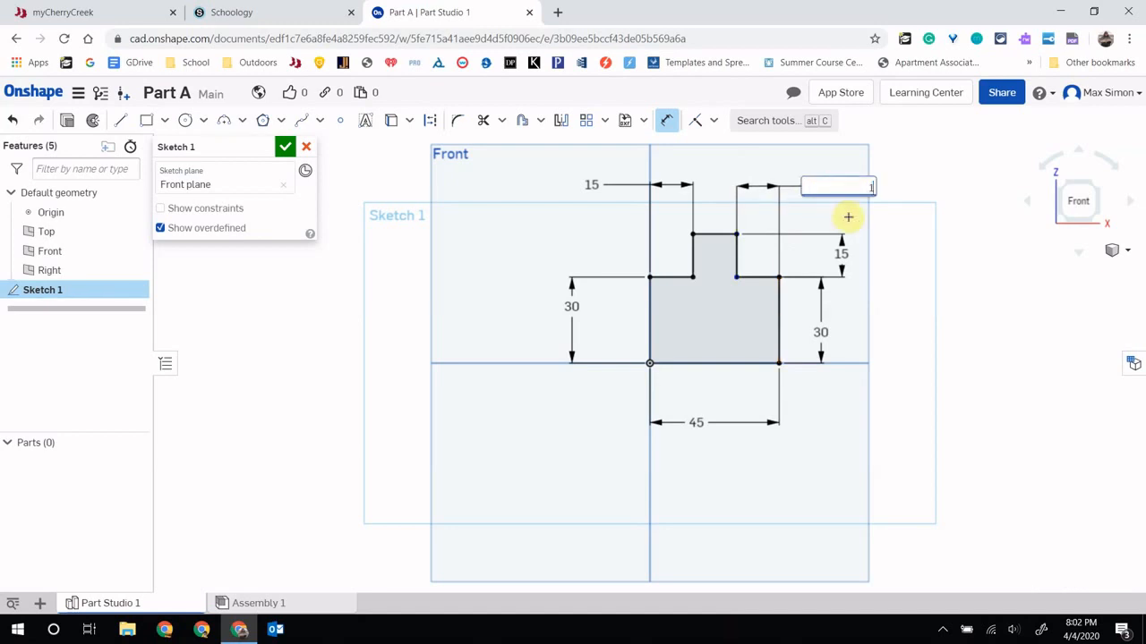
key("Return")
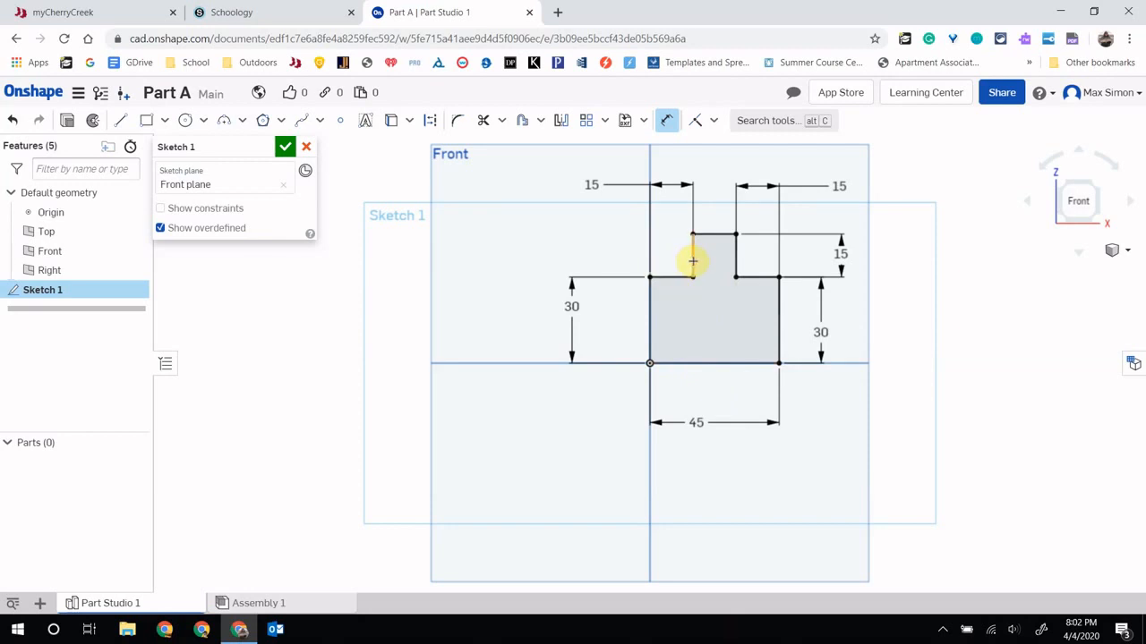
left_click(839, 256)
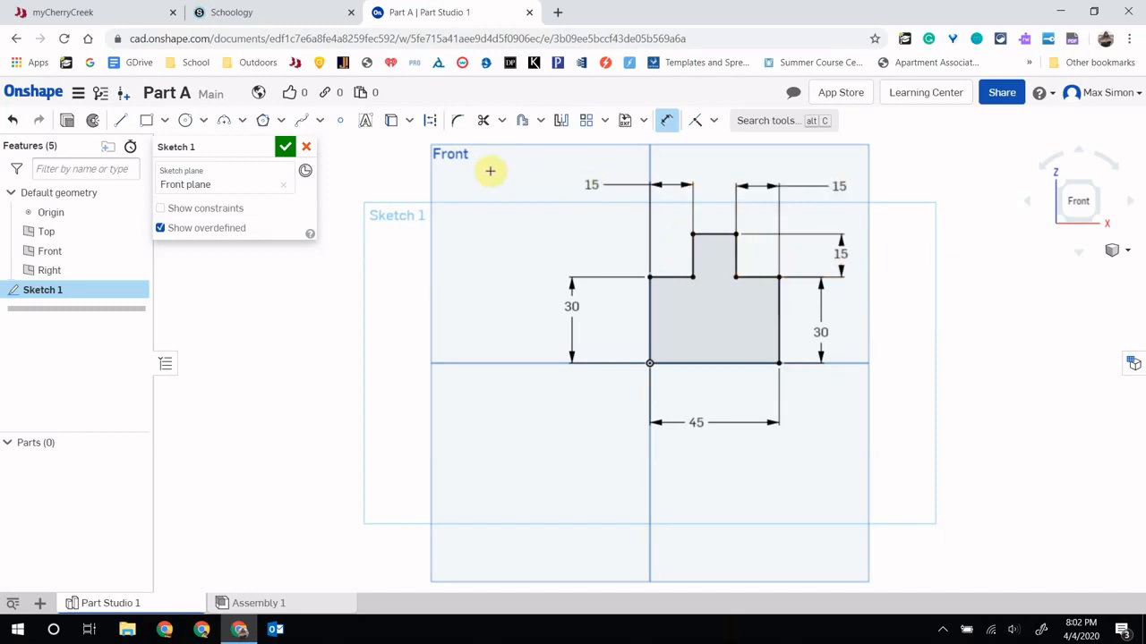
left_click(283, 149)
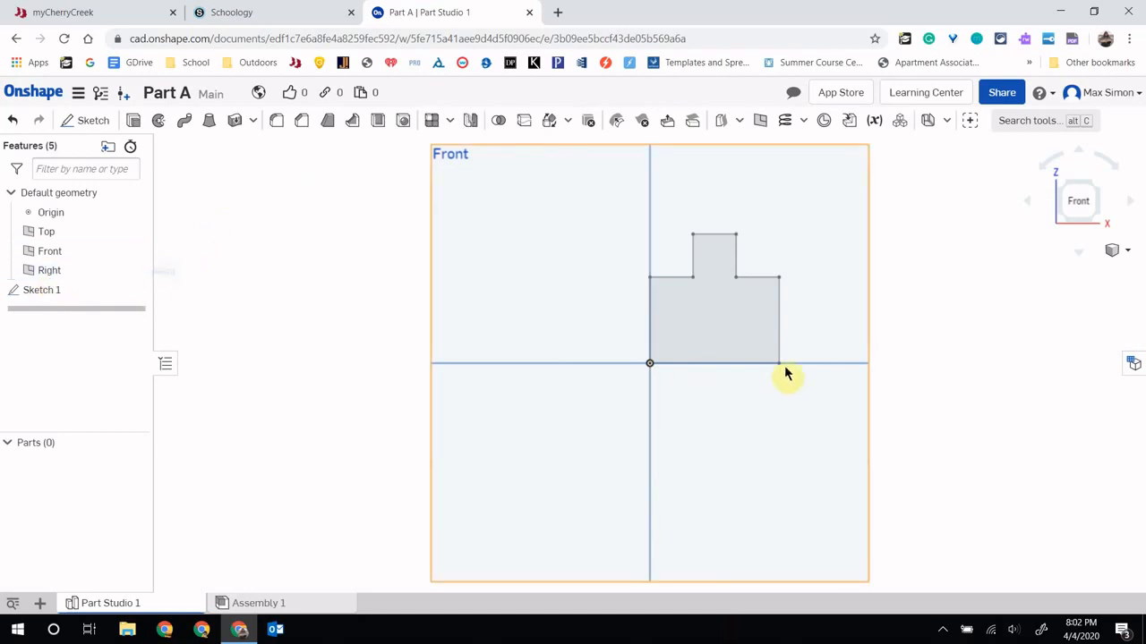
Reopen the stepped profile sketch and extrude it as a new solid with a blind depth of 15 mm
left_click(58, 289)
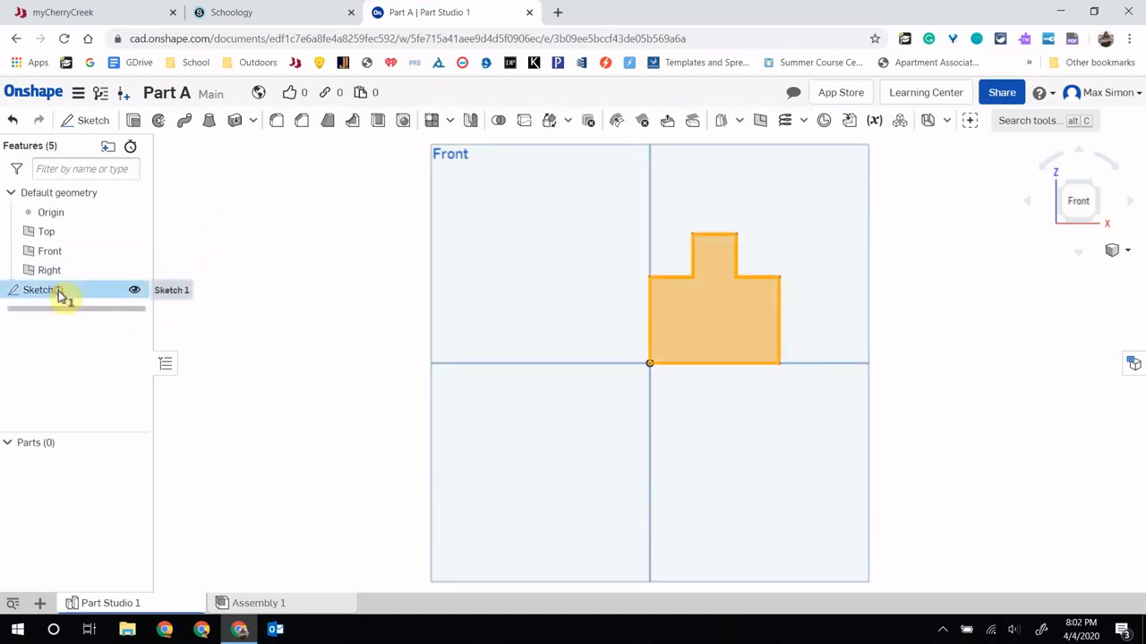
double_click(59, 295)
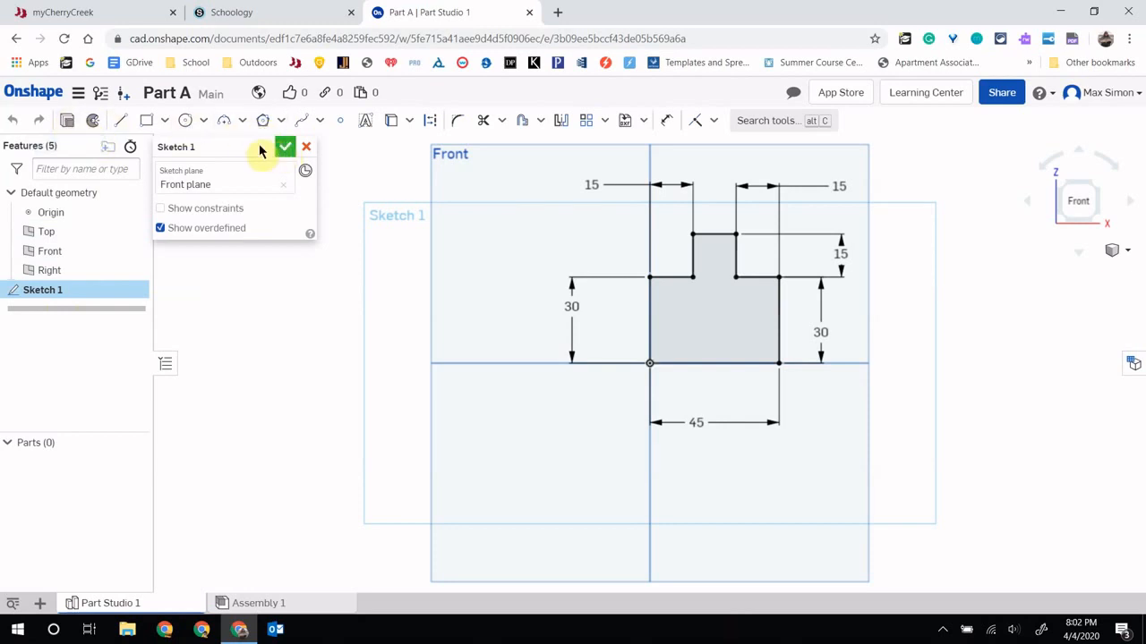
left_click(67, 121)
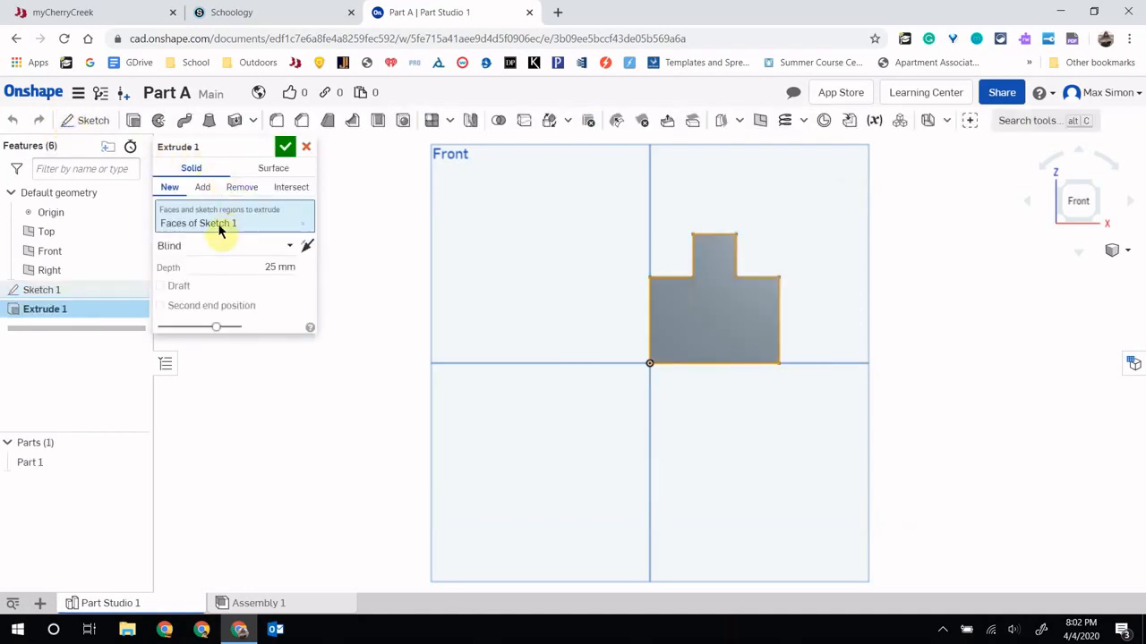
left_click(278, 266)
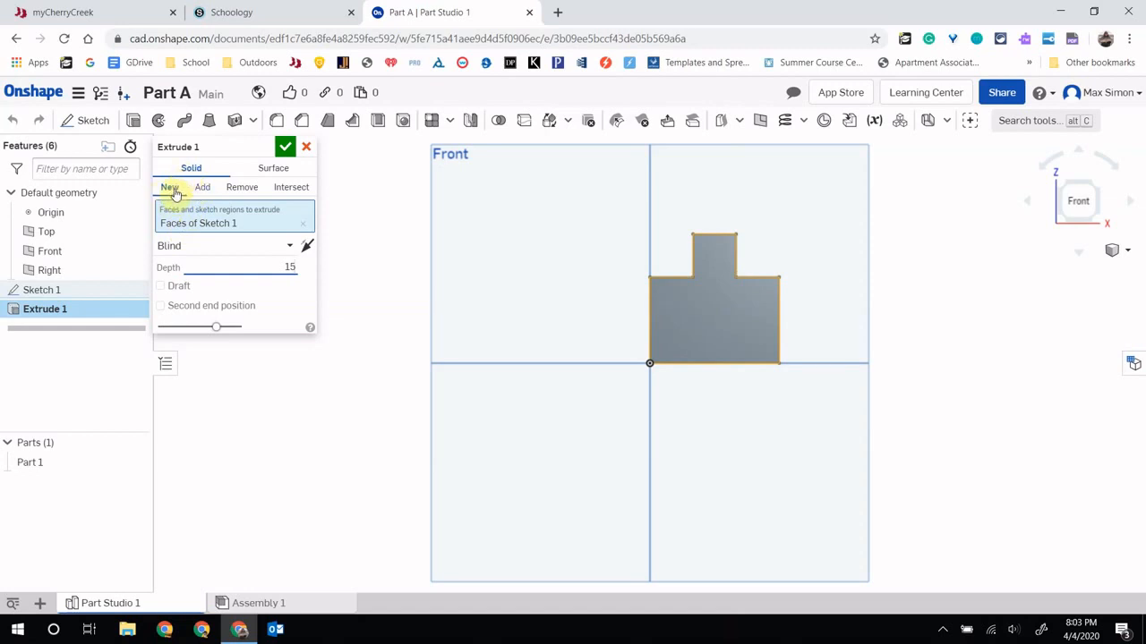
left_click(285, 151)
Start a new sketch on the front face of the extruded part, viewed straight from the front
right_click_drag(957, 366, 896, 486)
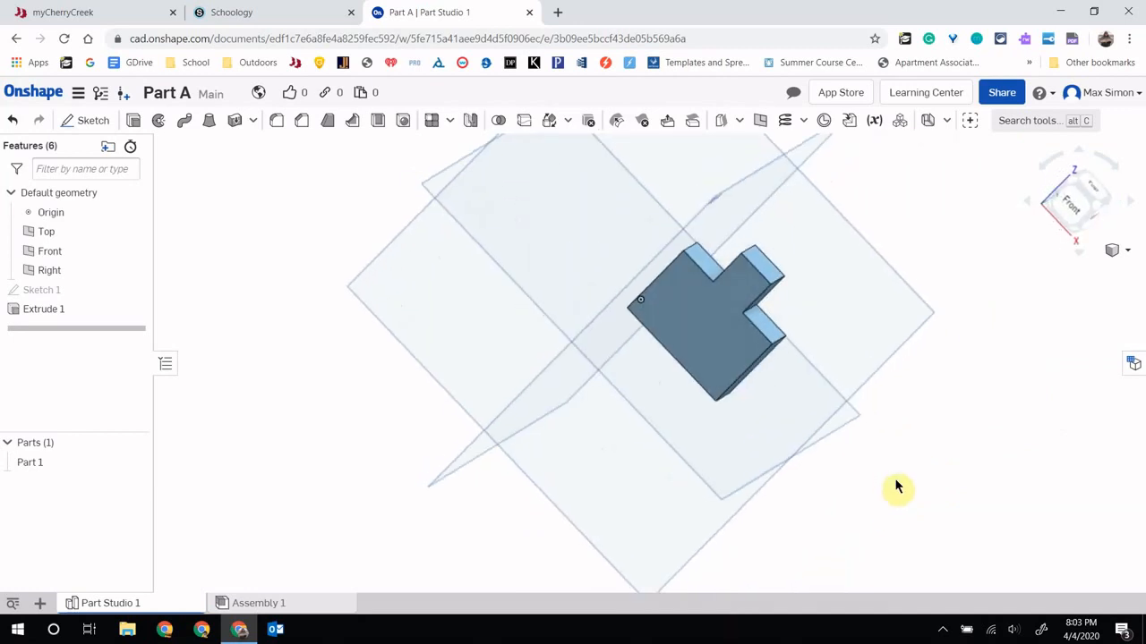
left_click(1079, 208)
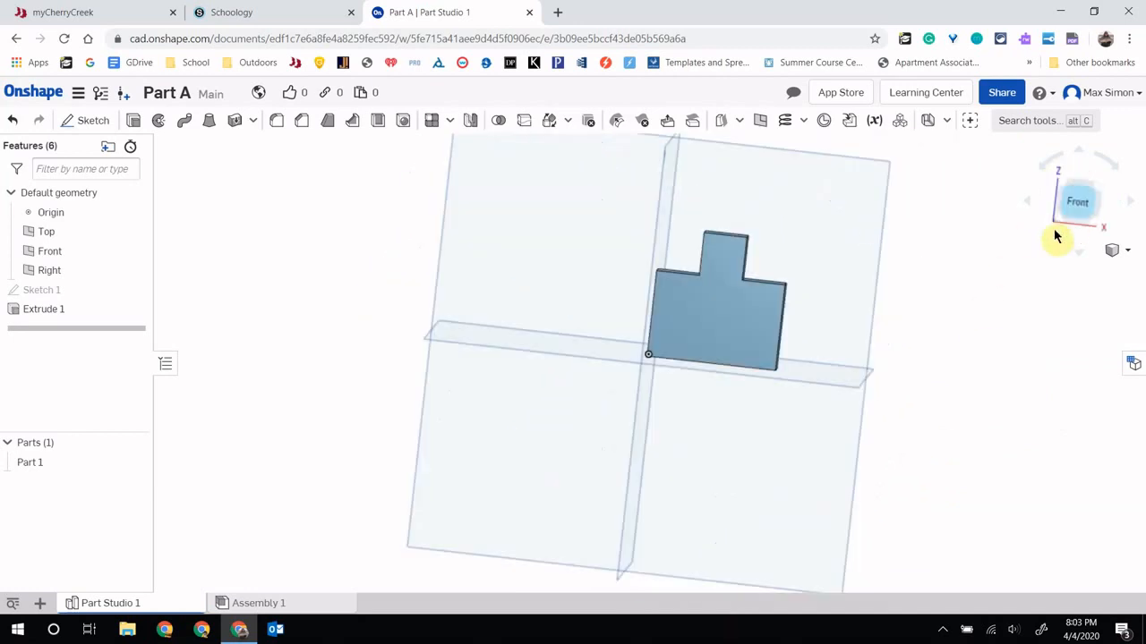
right_click_drag(836, 409, 768, 327)
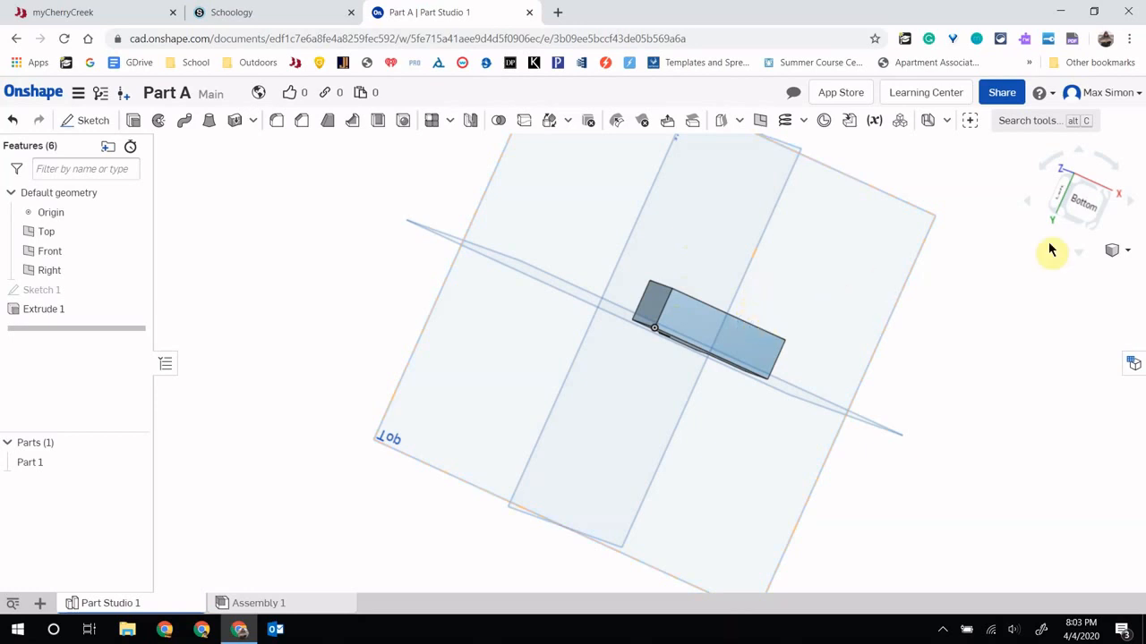
left_click(1085, 201)
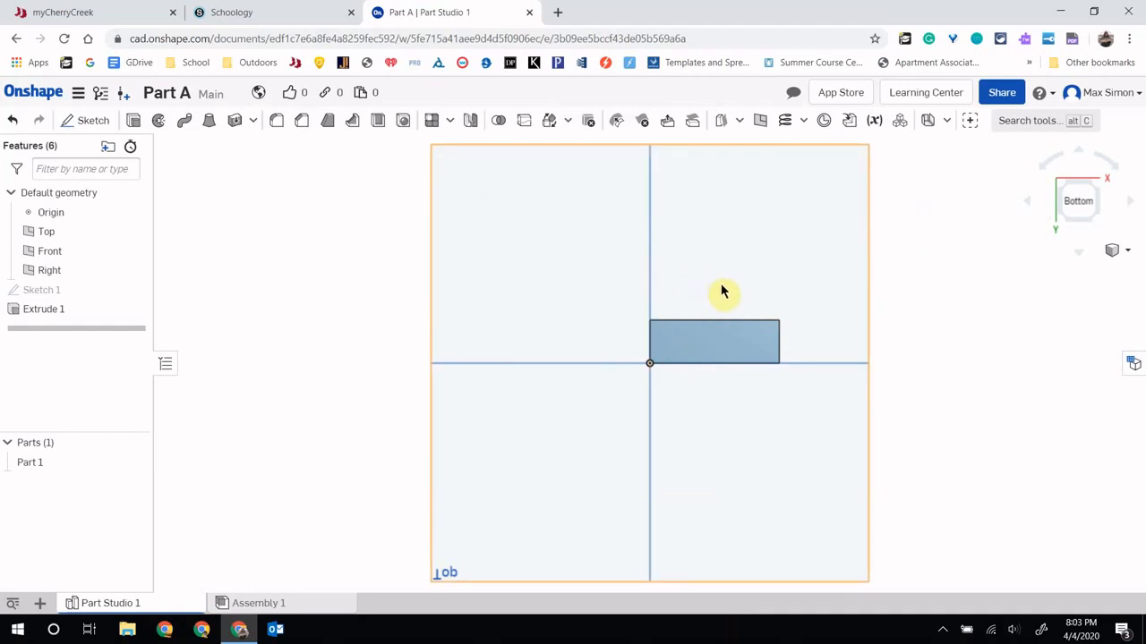
right_click_drag(1003, 257, 990, 340)
left_click(1076, 205)
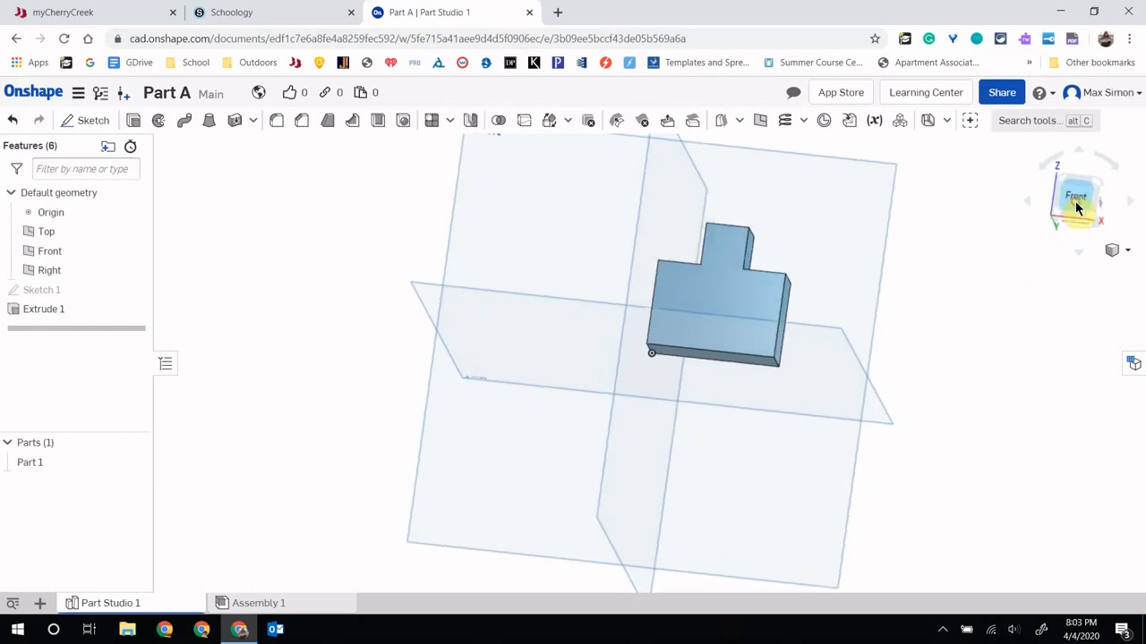
left_click(91, 124)
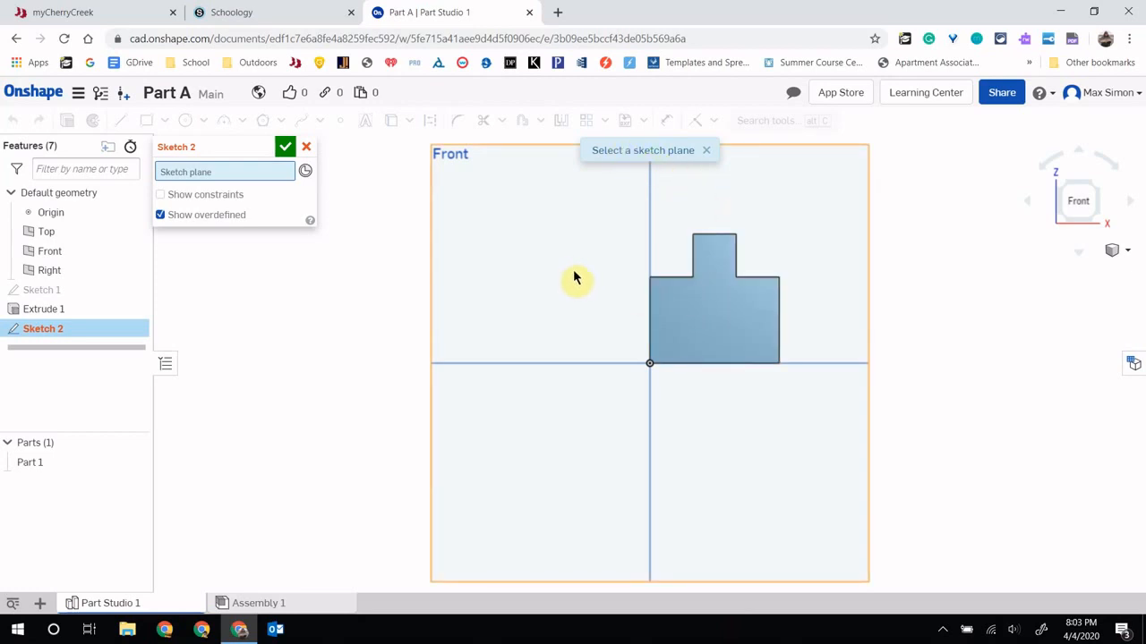
left_click(731, 326)
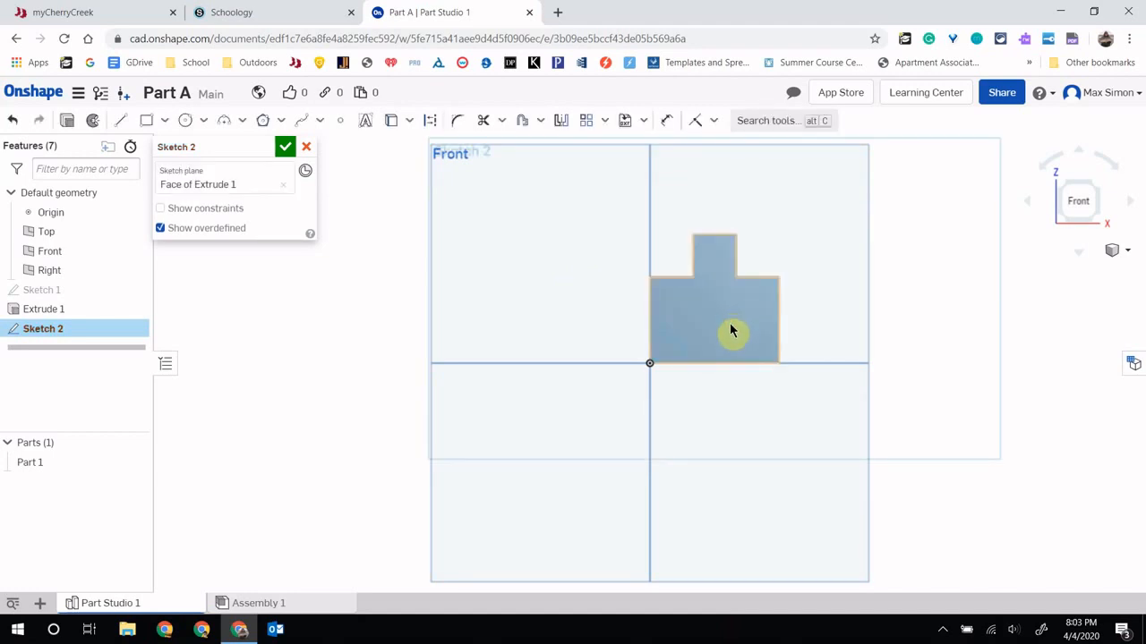
Sketch a corner rectangle from the origin on the part's front face, about 29.5 mm wide and 14.4 mm high
left_click(147, 122)
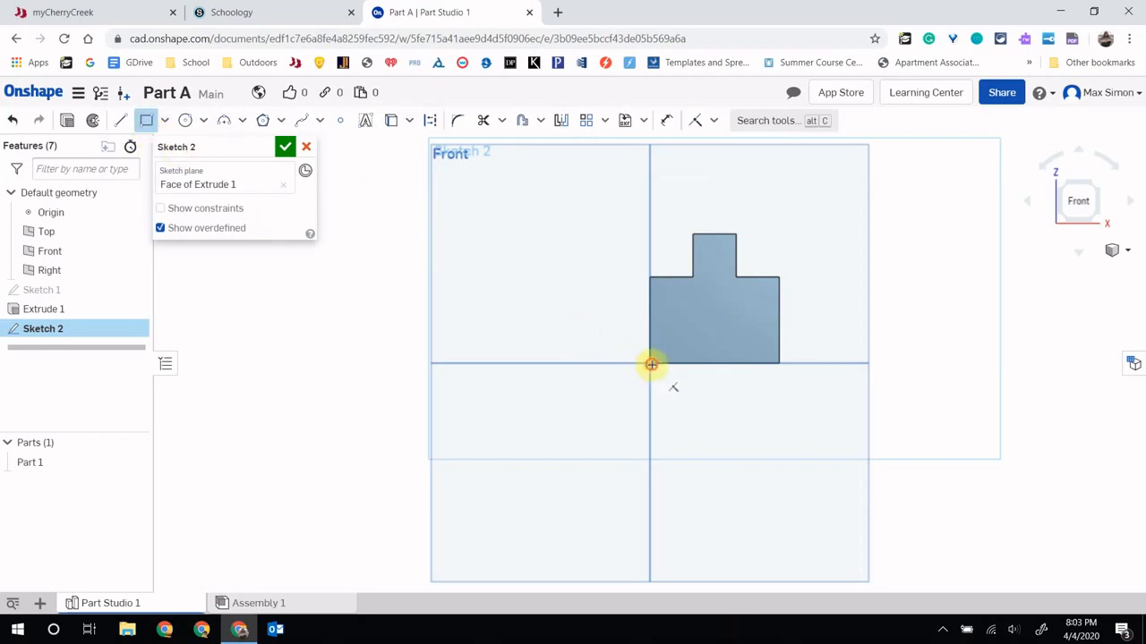
left_click(652, 364)
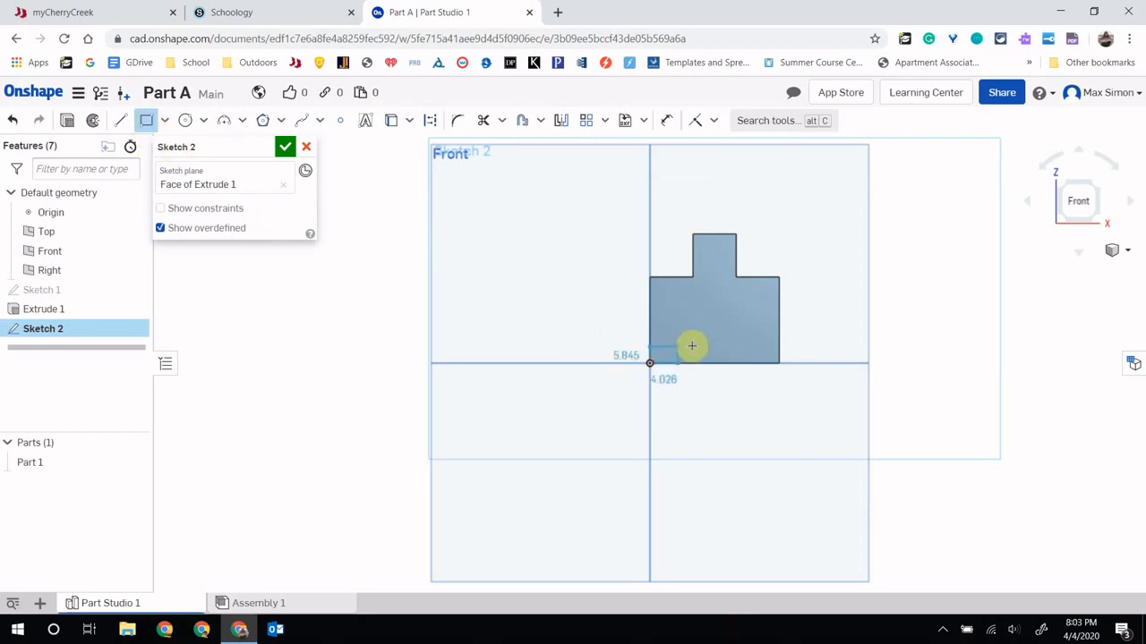
left_click(734, 321)
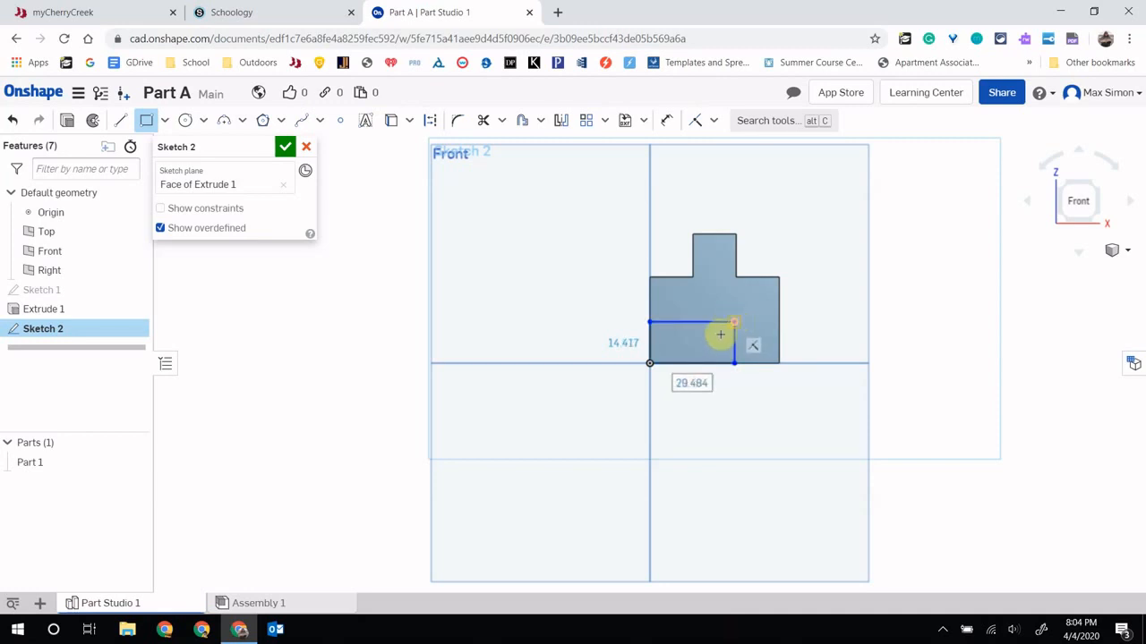
Dimension the rectangle's width to 30 mm
left_click(667, 120)
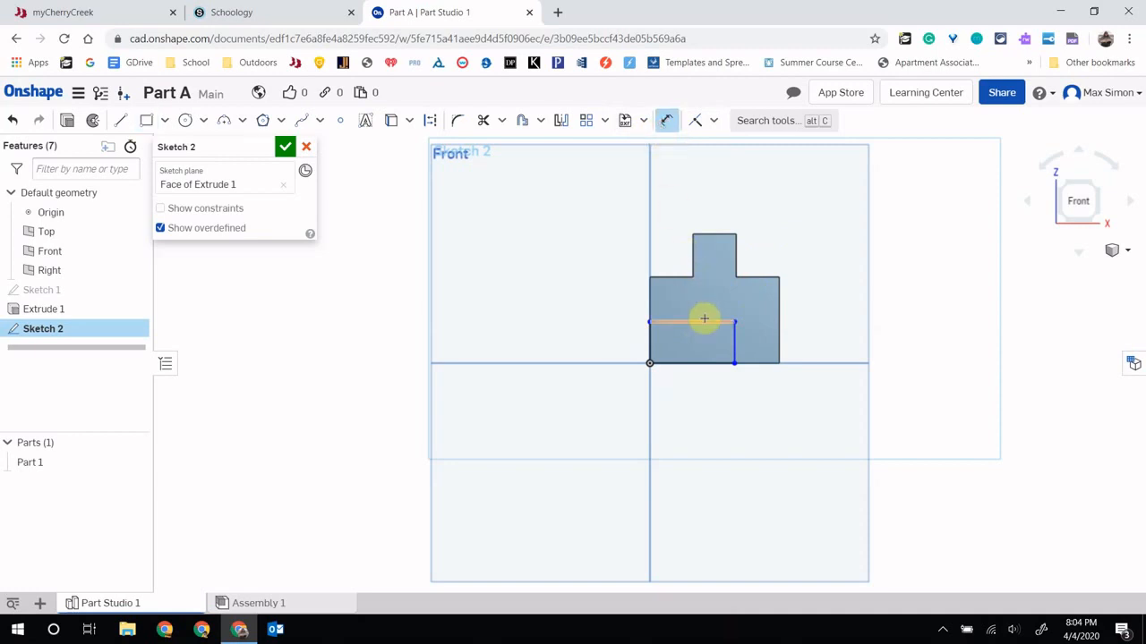
left_click(704, 321)
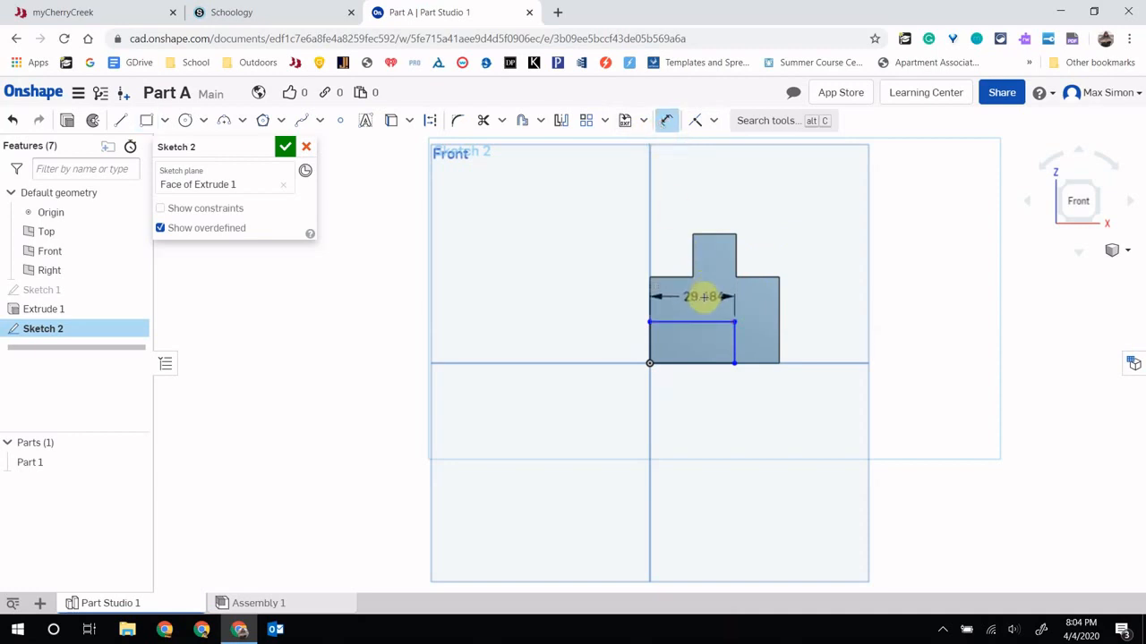
left_click(704, 297)
type("30")
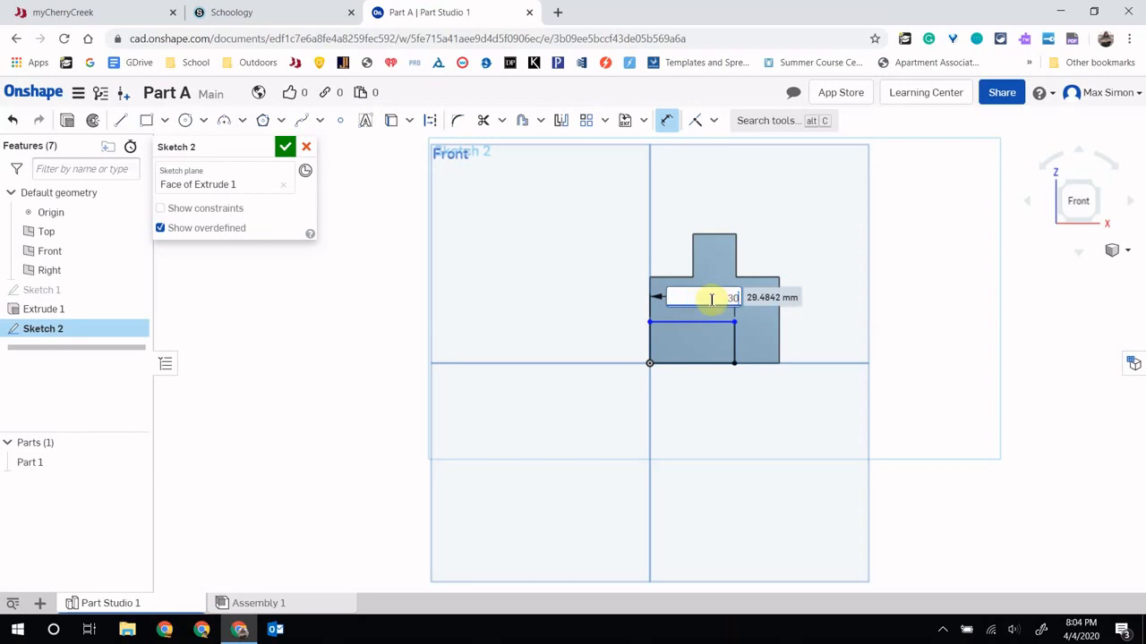
key("Return")
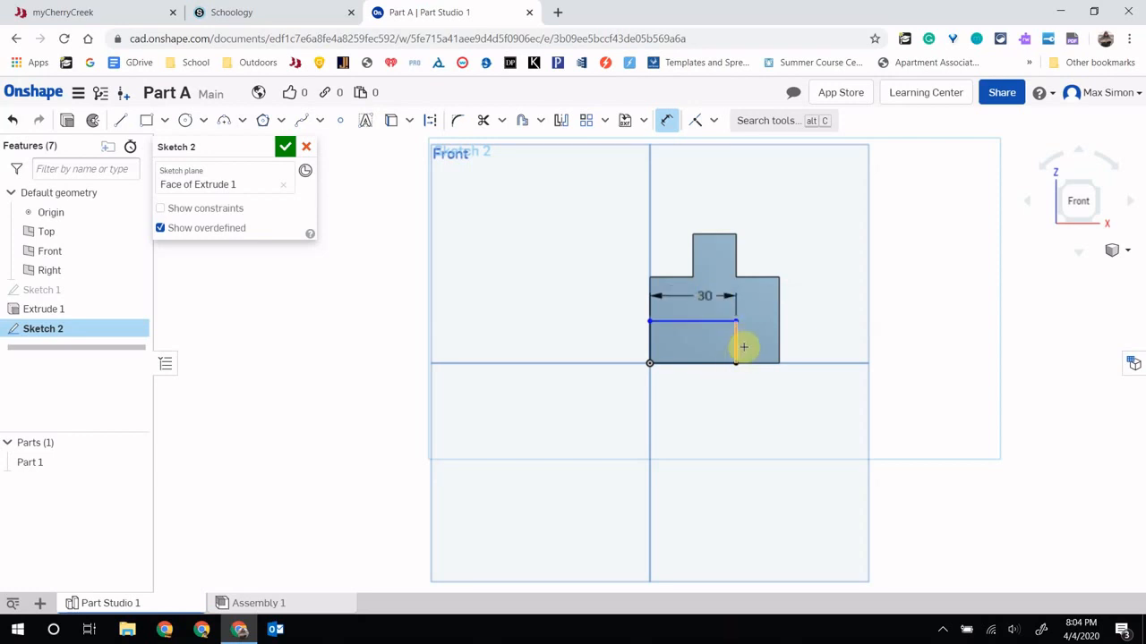
Dimension the rectangle's height to 15 mm
left_click(738, 334)
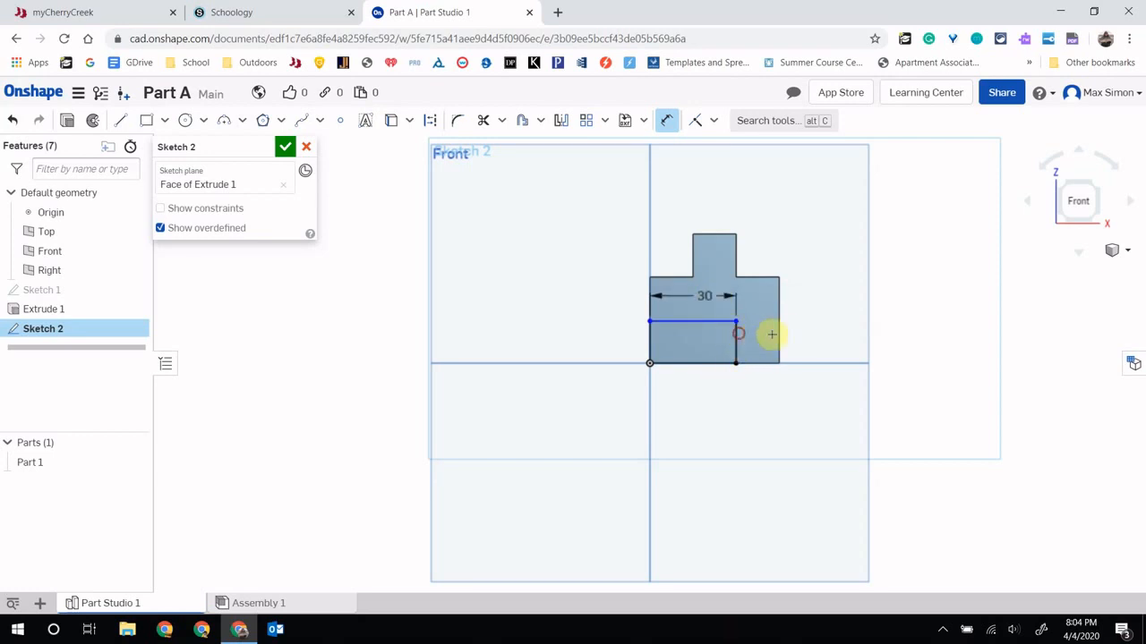
left_click(820, 344)
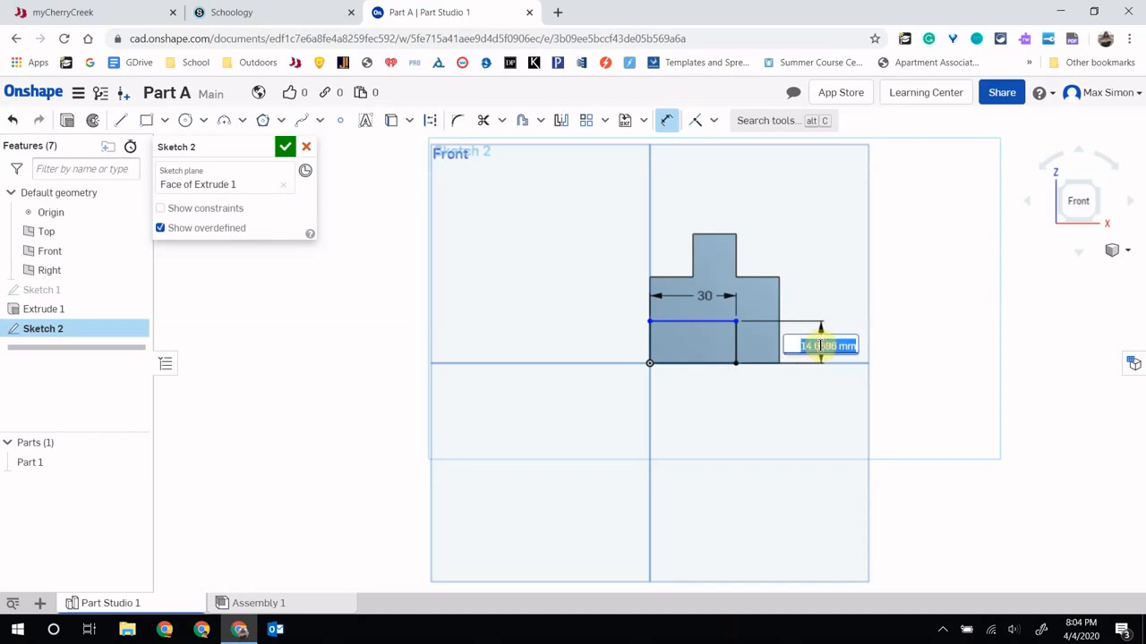
key("Return")
double_click(820, 344)
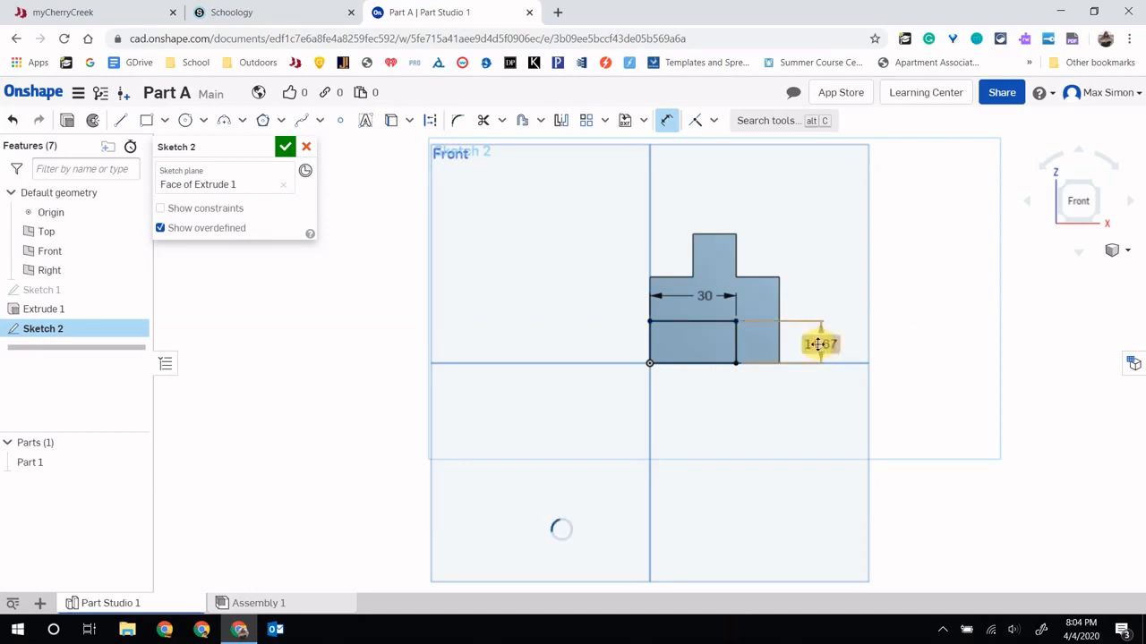
type("15")
key("Return")
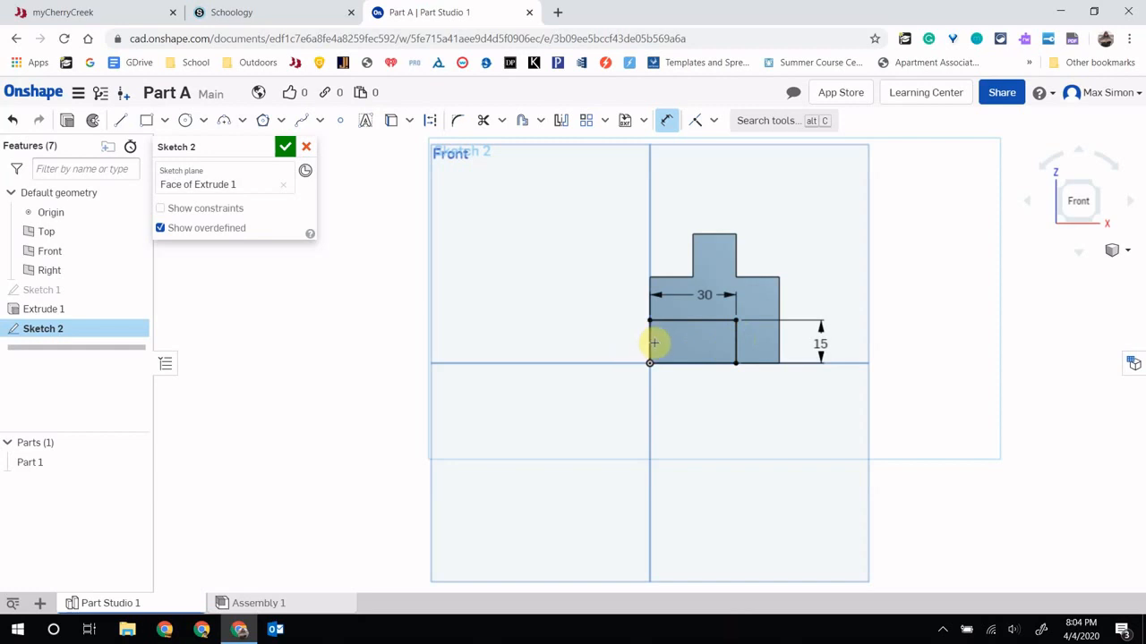
Extrude the rectangle as an added solid with a blind depth of 15 mm, merged with all
left_click(64, 122)
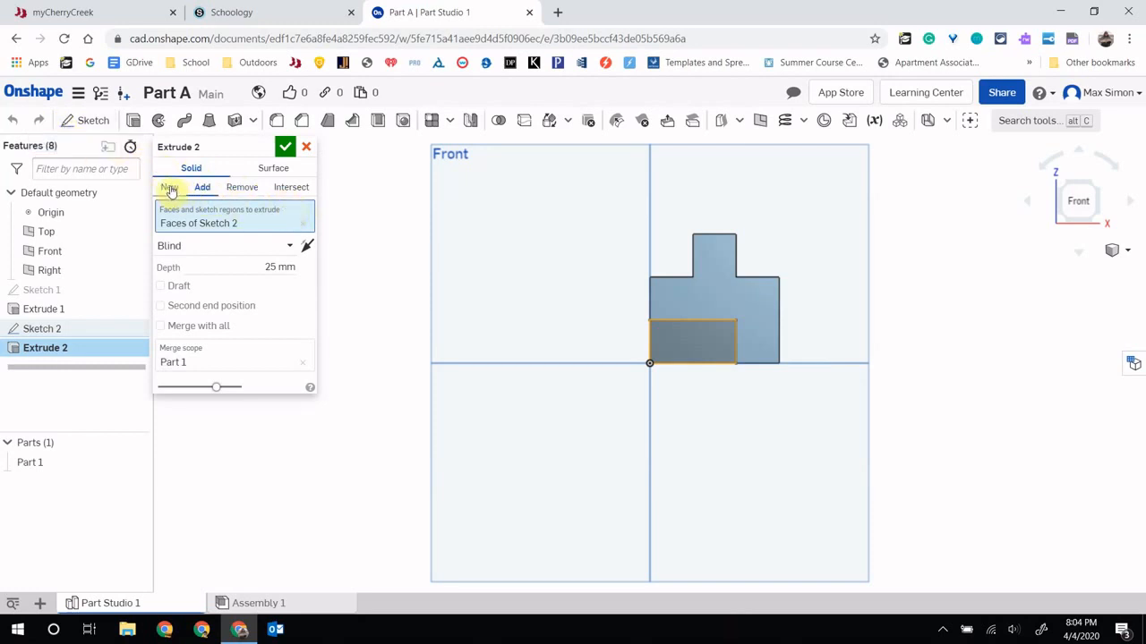
left_click(203, 190)
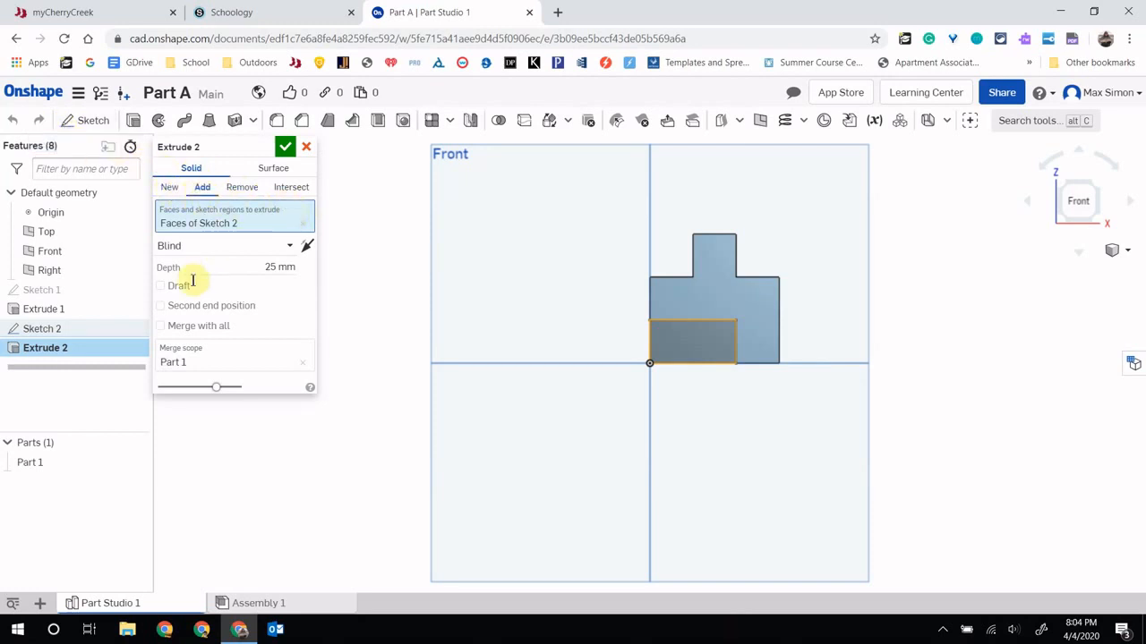
left_click(285, 266)
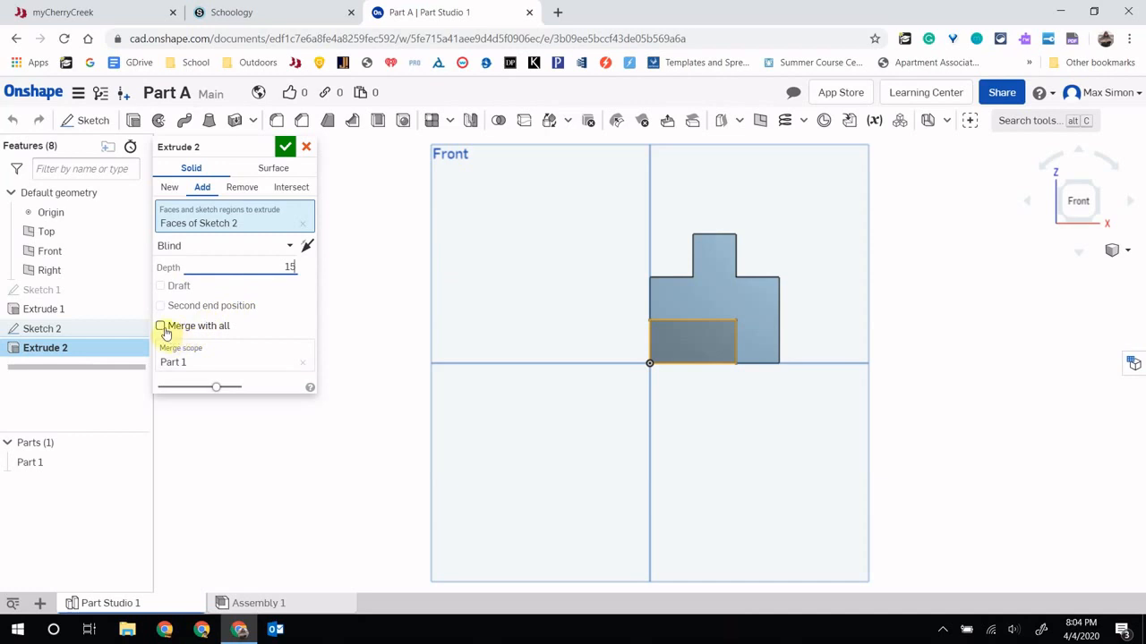
left_click(162, 326)
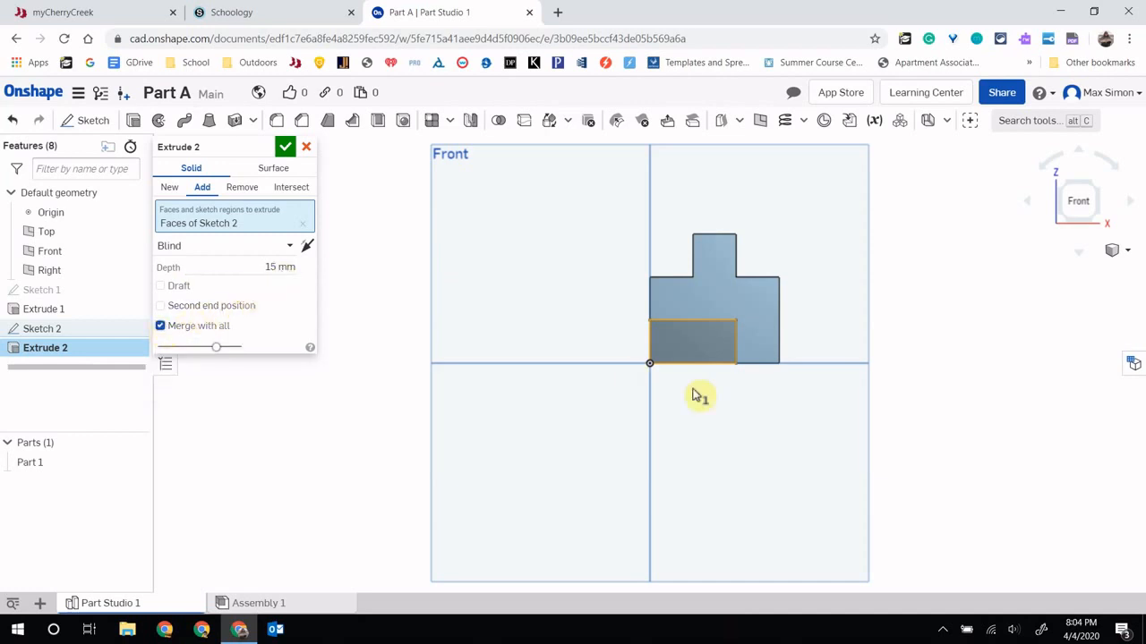
left_click(282, 148)
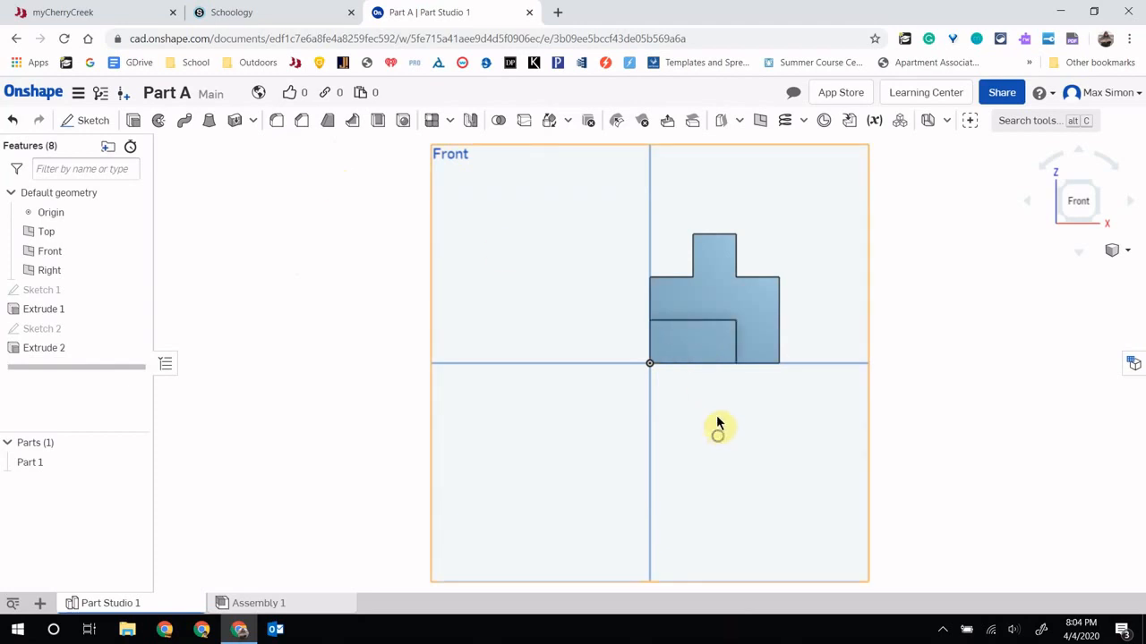
Start a new sketch on the front face of the added rectangular block, viewed straight from the front
right_click_drag(717, 428, 688, 366)
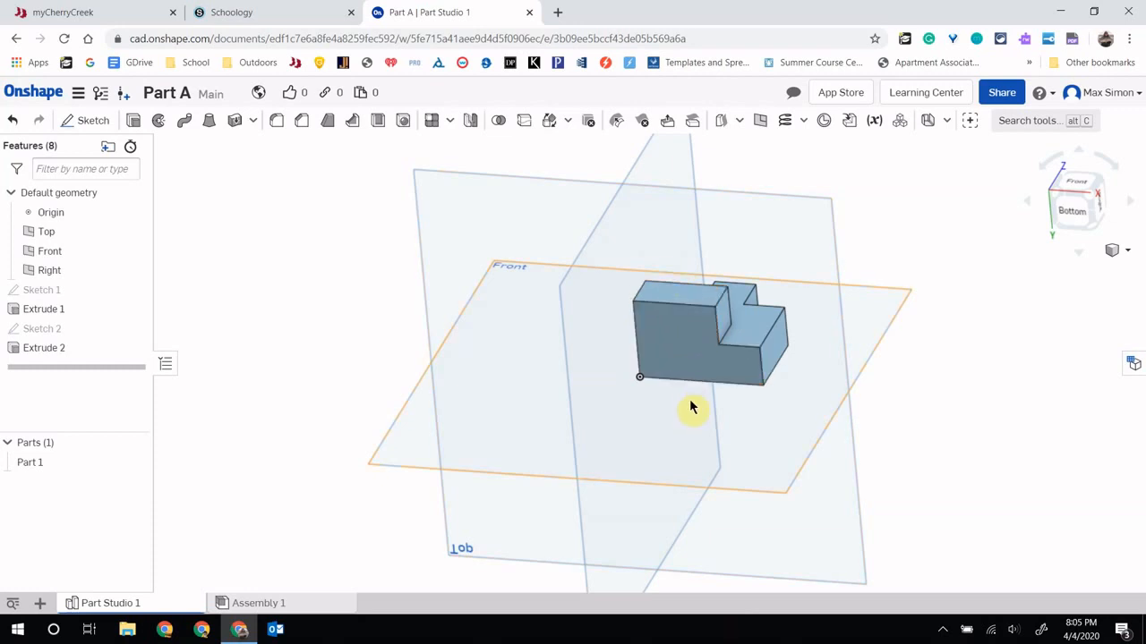
left_click(1084, 187)
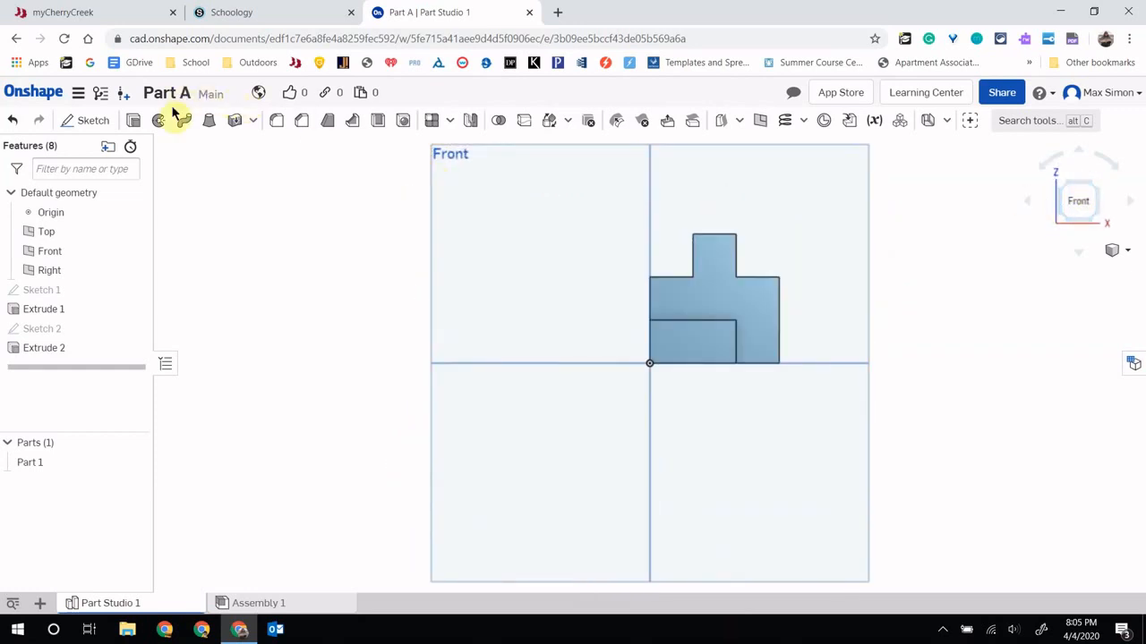
left_click(88, 122)
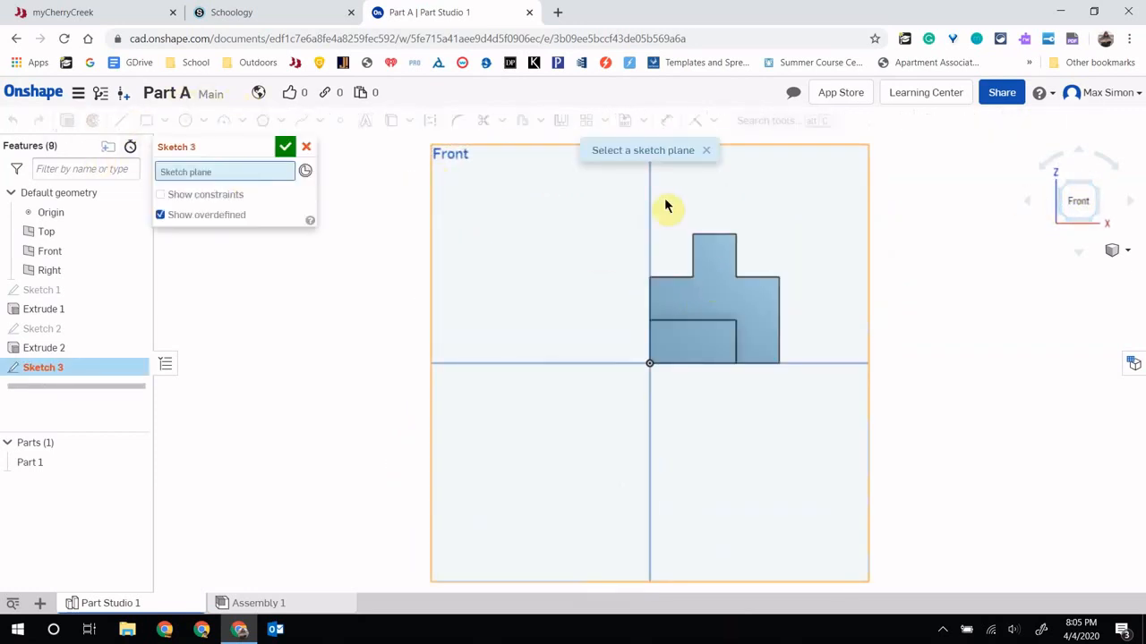
left_click(707, 356)
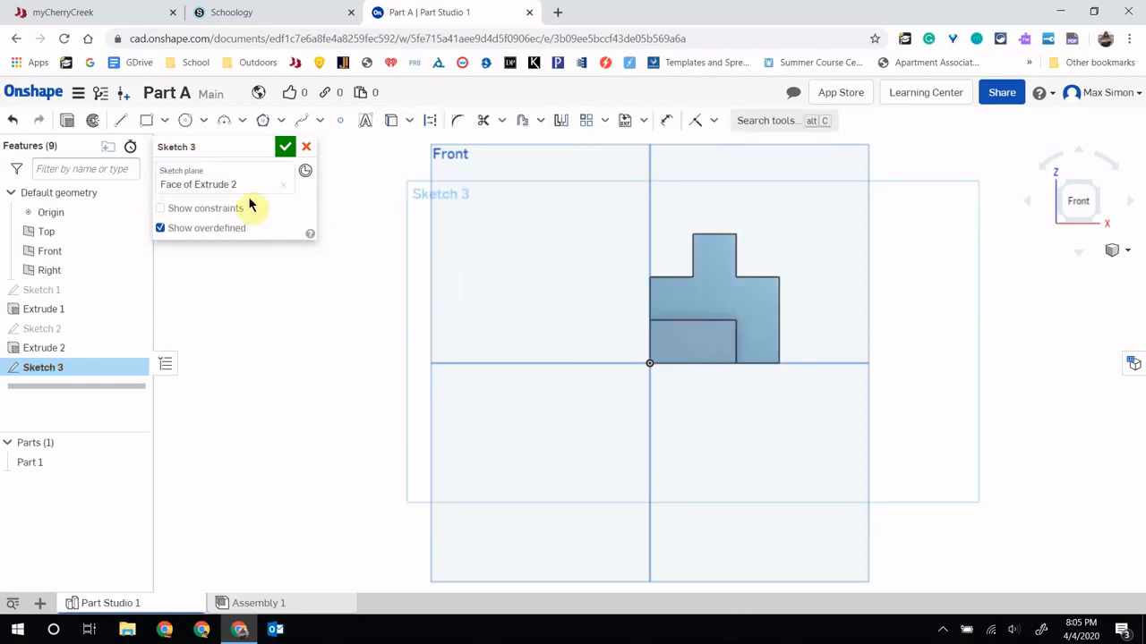
Sketch a 15 by 15 mm corner rectangle from the origin to the midpoint of the block's upper edge
left_click(148, 122)
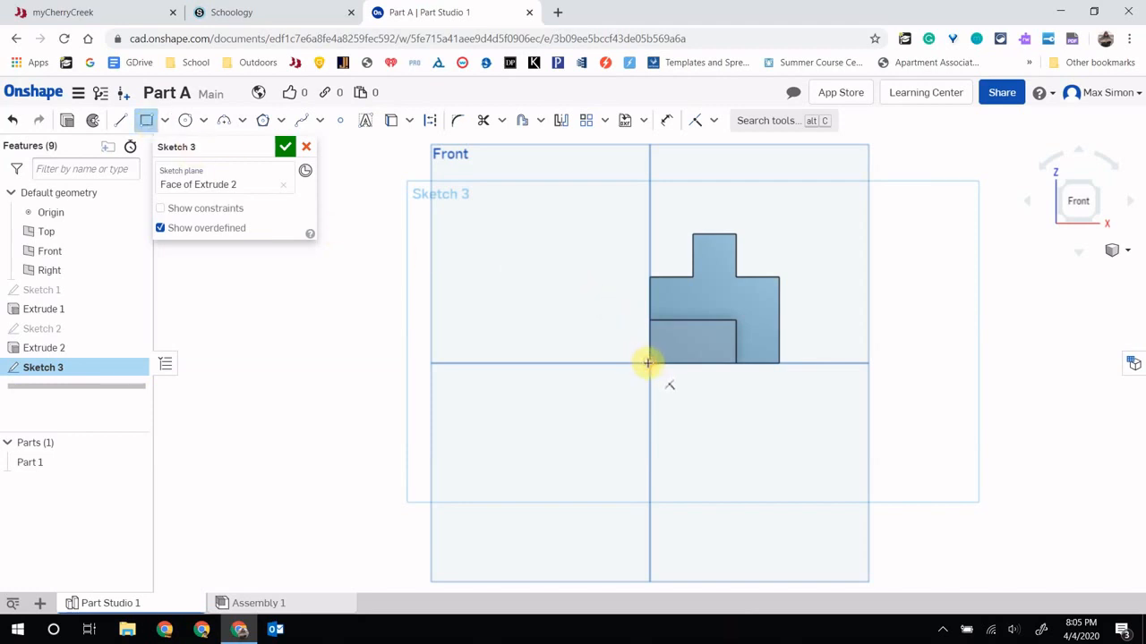
left_click_drag(648, 361, 695, 324)
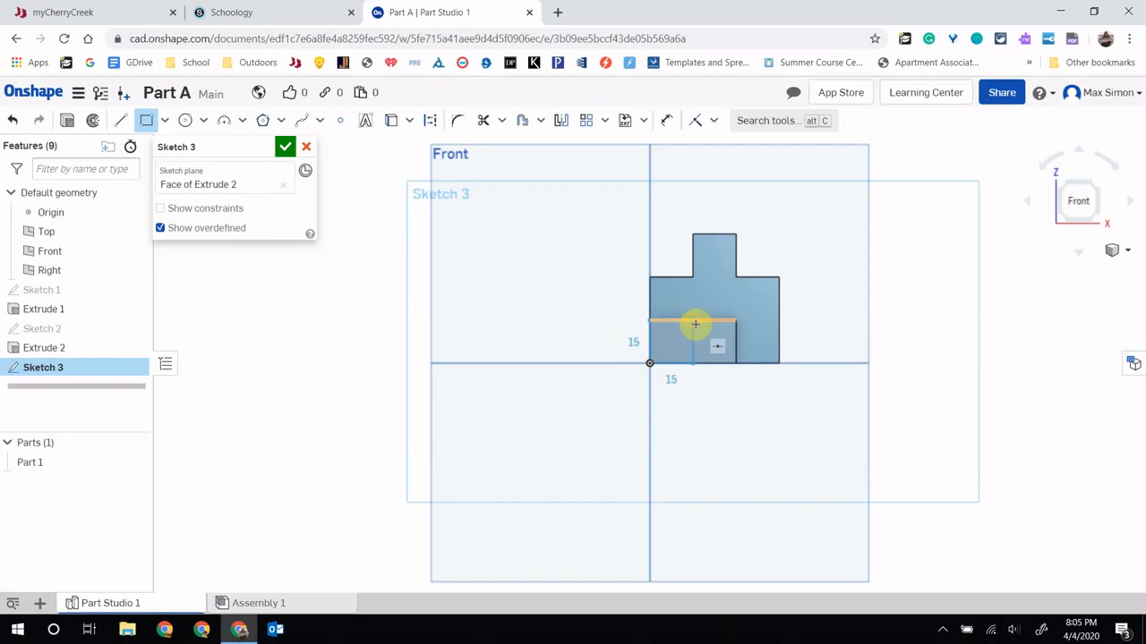
left_click(695, 324)
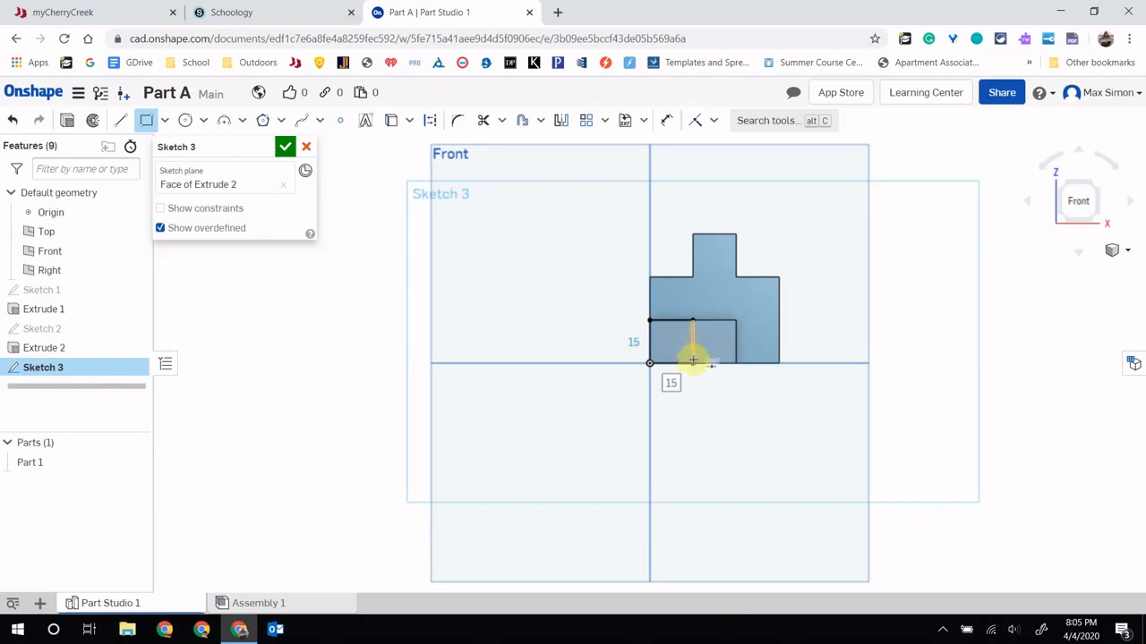
Add dimensions to the small square's upper edge and its right side
left_click(666, 120)
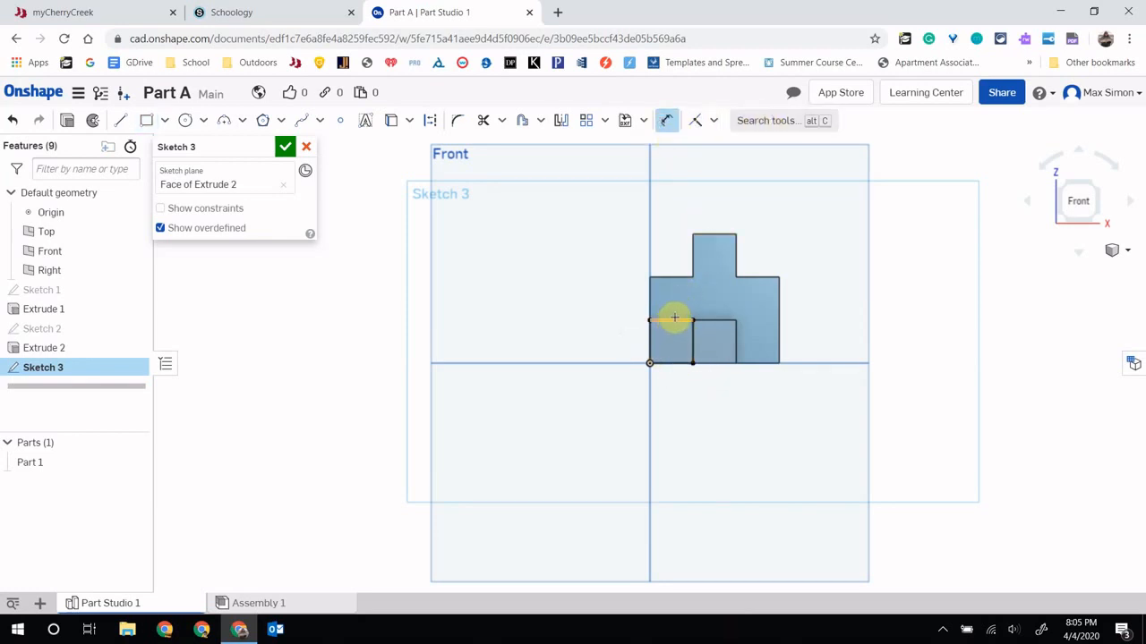
left_click(674, 319)
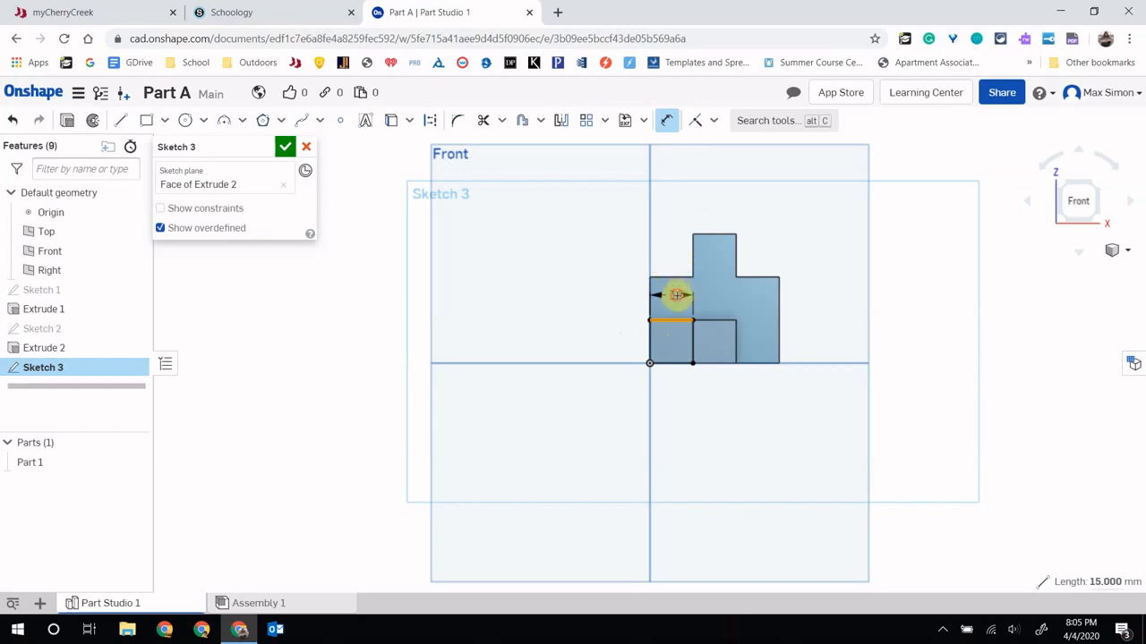
left_click(677, 294)
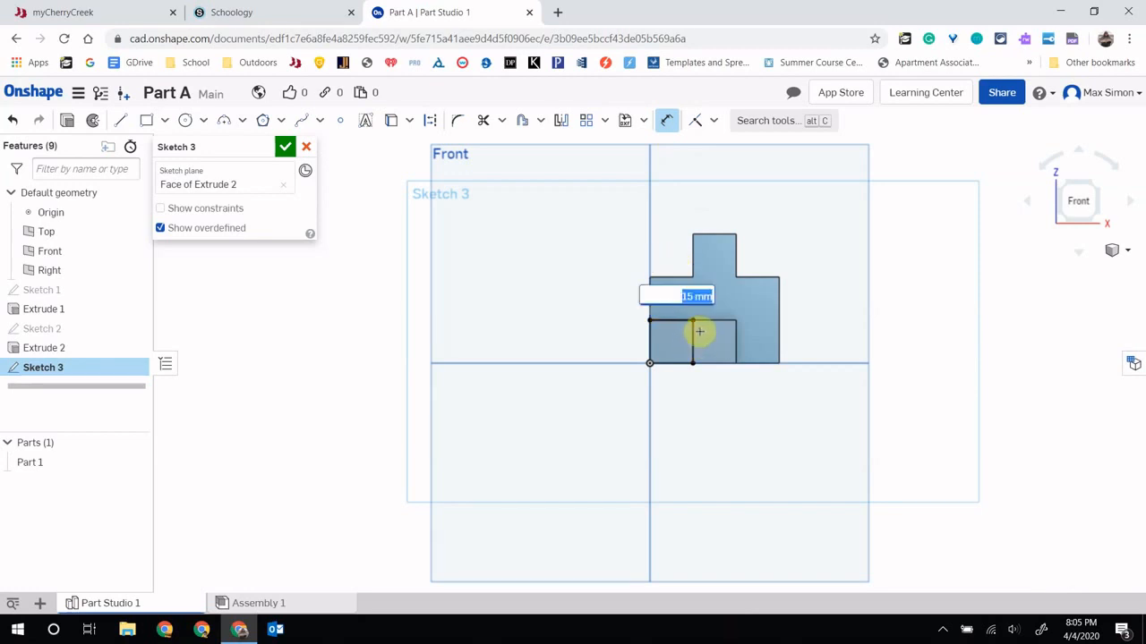
key("Escape")
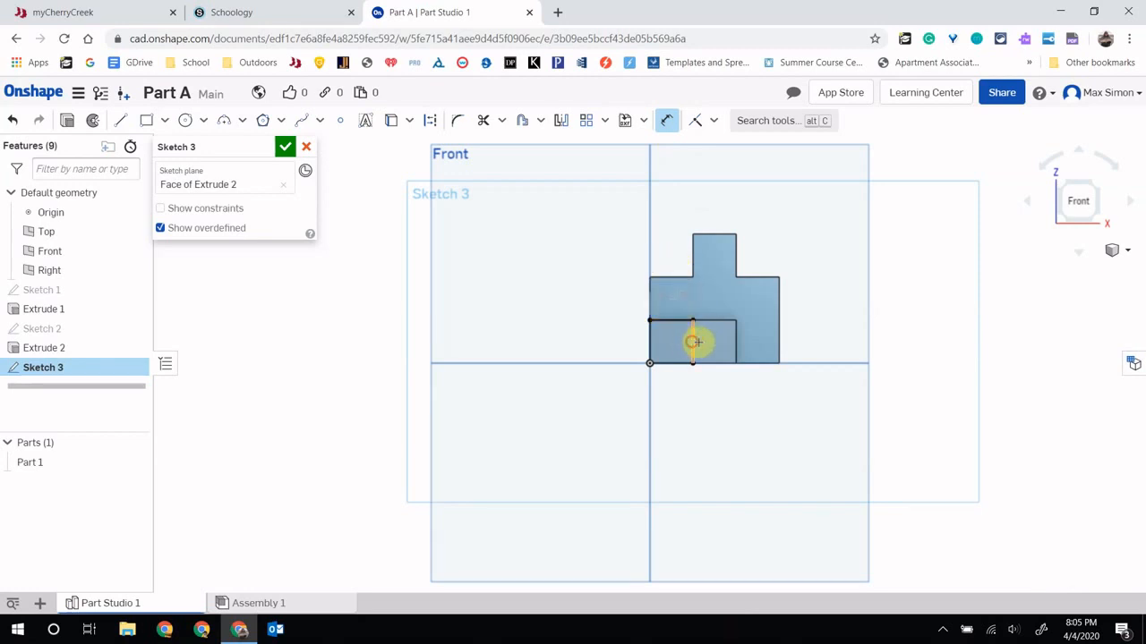
left_click(697, 342)
left_click(727, 343)
key("Return")
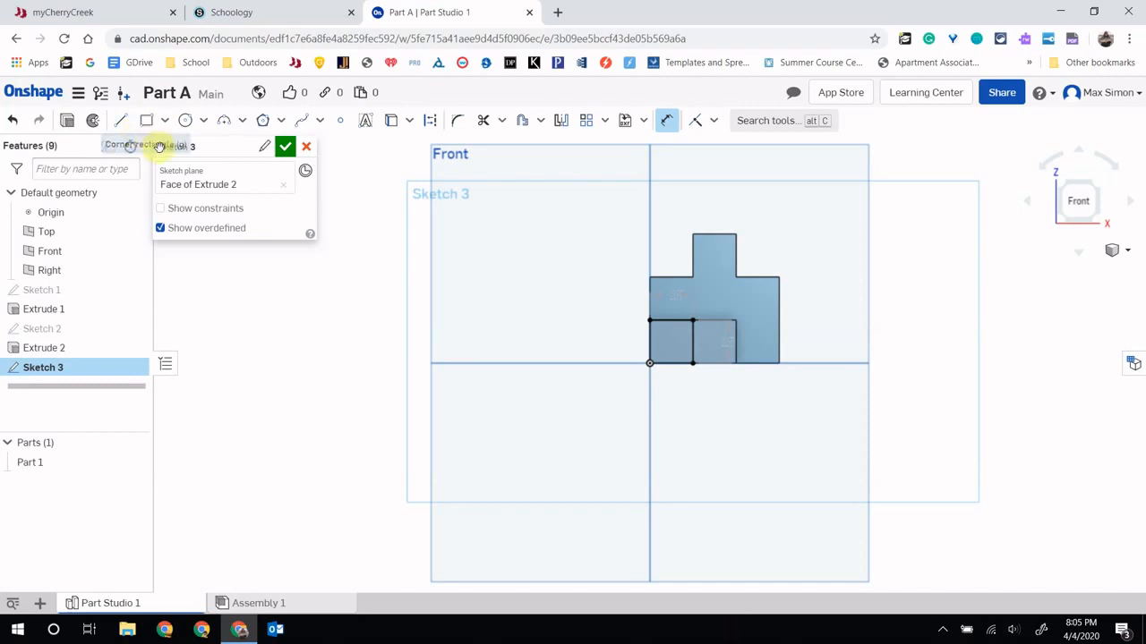
Extrude the small square as an added solid with a blind depth of 15 mm, merged with all
left_click(67, 122)
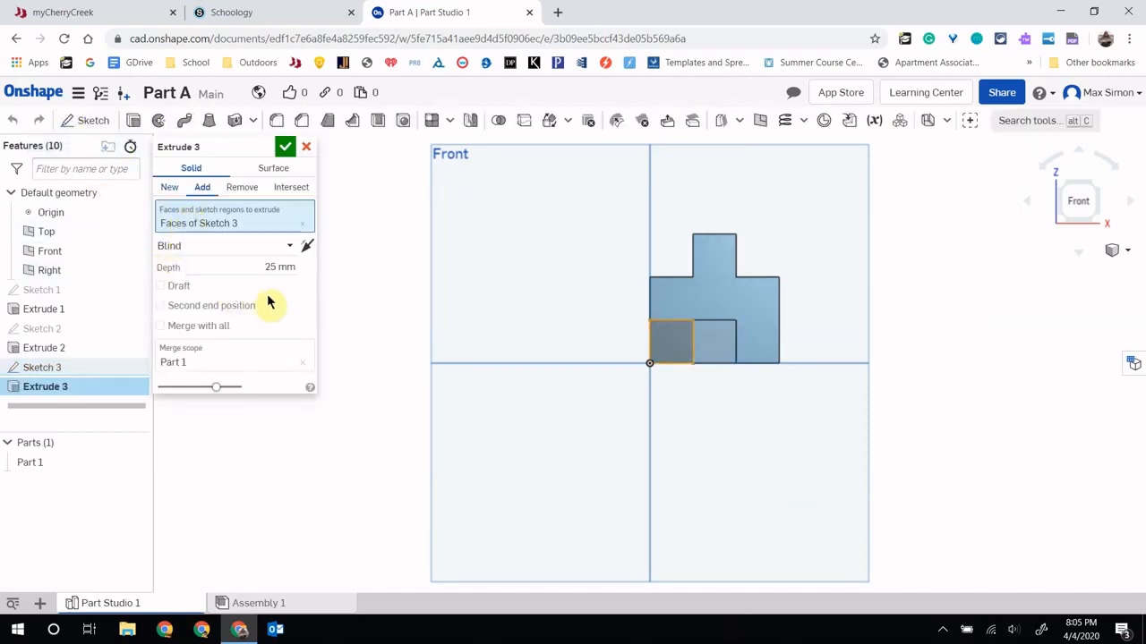
left_click(267, 266)
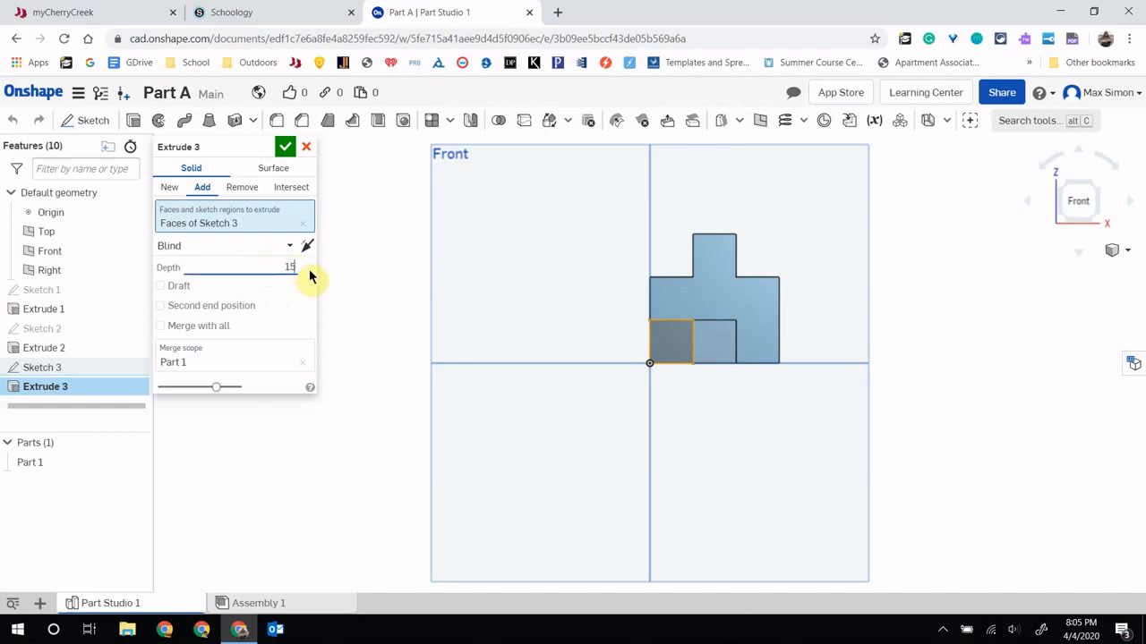
left_click(161, 326)
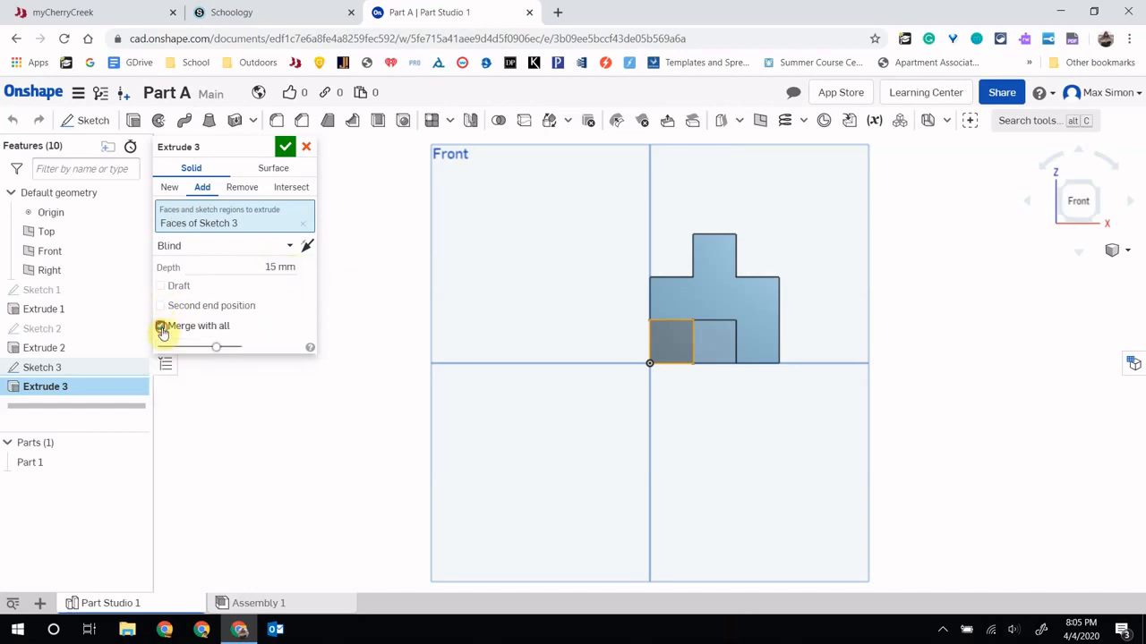
left_click(287, 147)
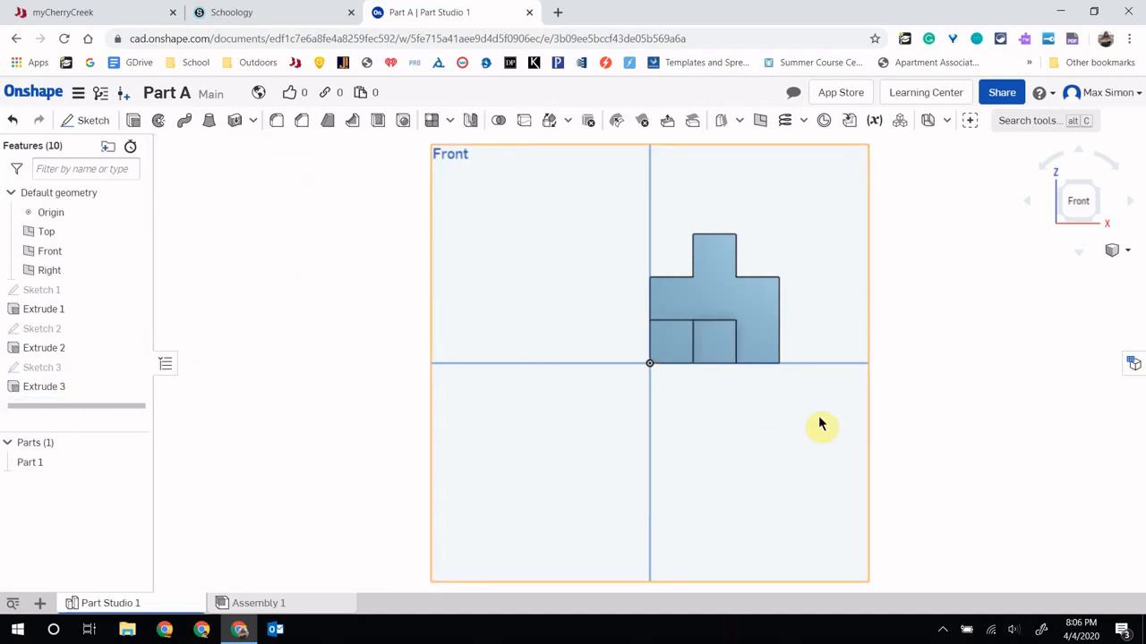
Examine the stepped part from several angles and straight from below
middle_click_drag(818, 416, 833, 356)
right_click_drag(833, 356, 784, 385)
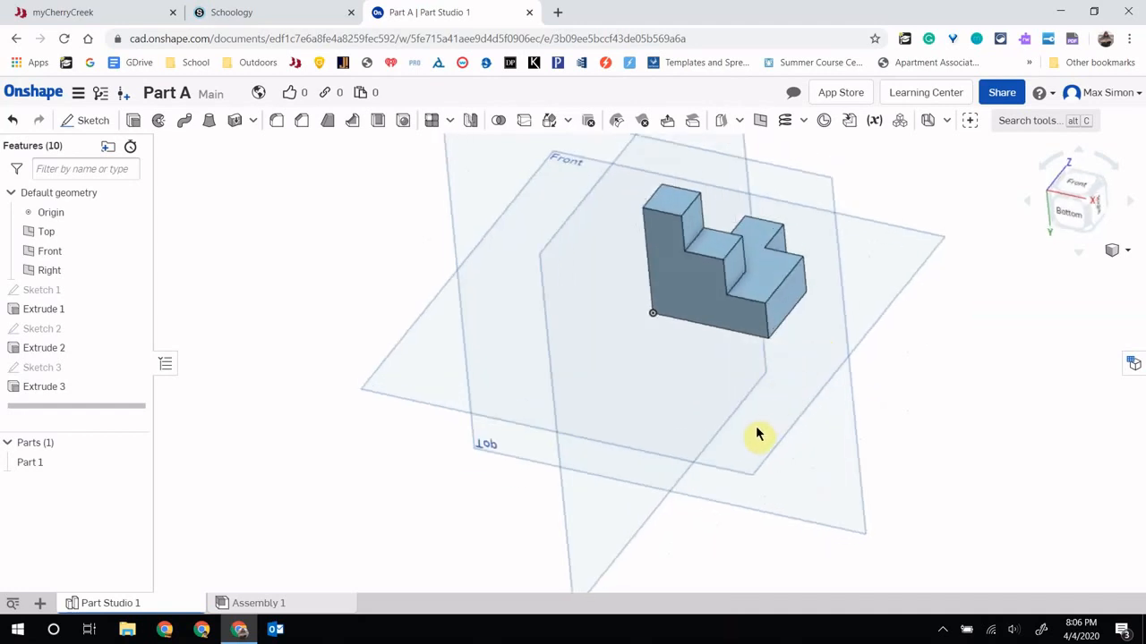
right_click_drag(757, 435, 675, 365)
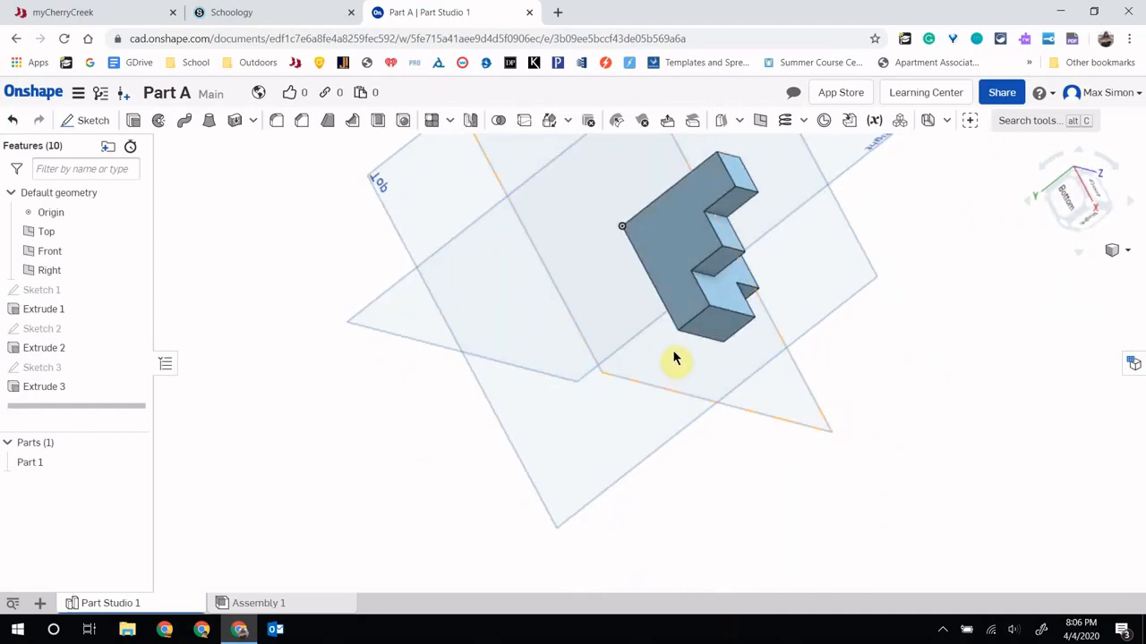
left_click(1067, 208)
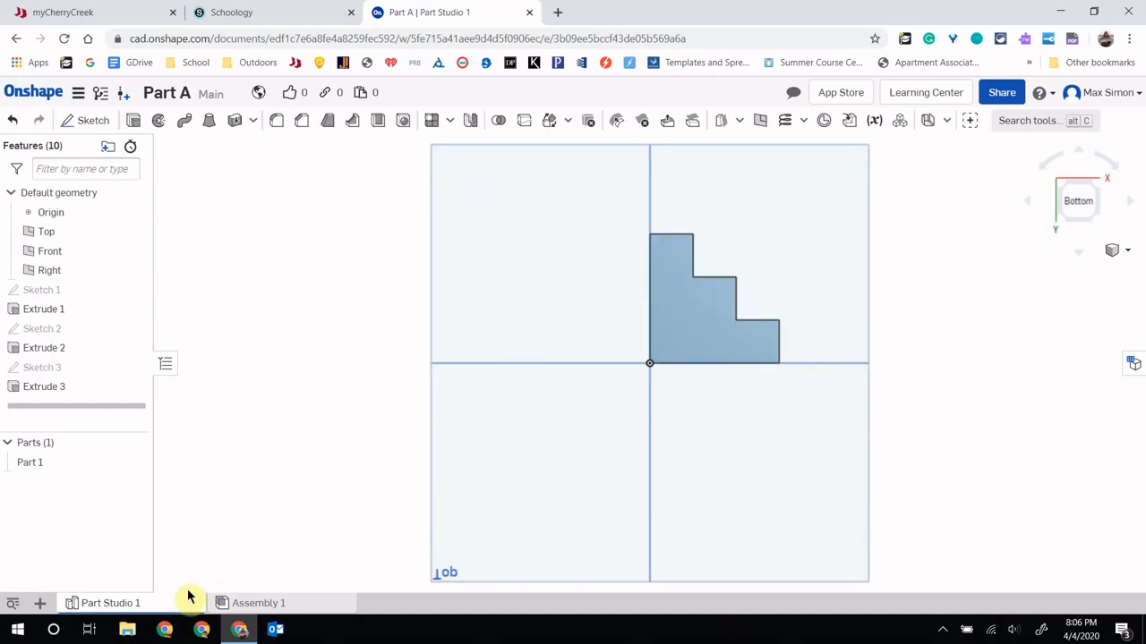
Start a new sketch on the stepped bottom face of the part
left_click(93, 126)
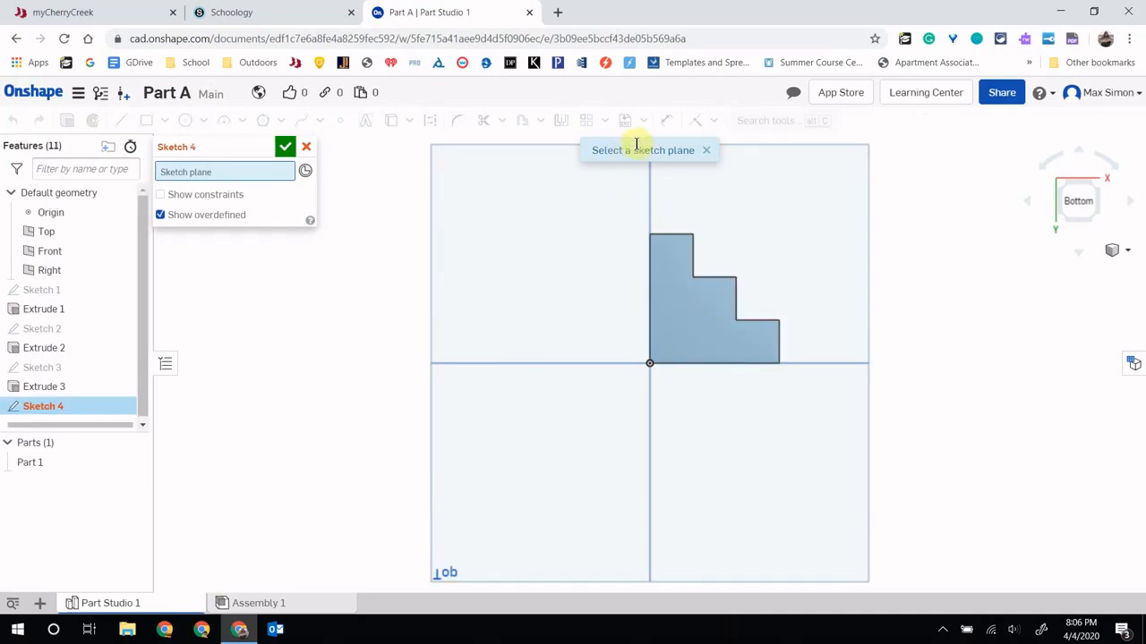
left_click(716, 335)
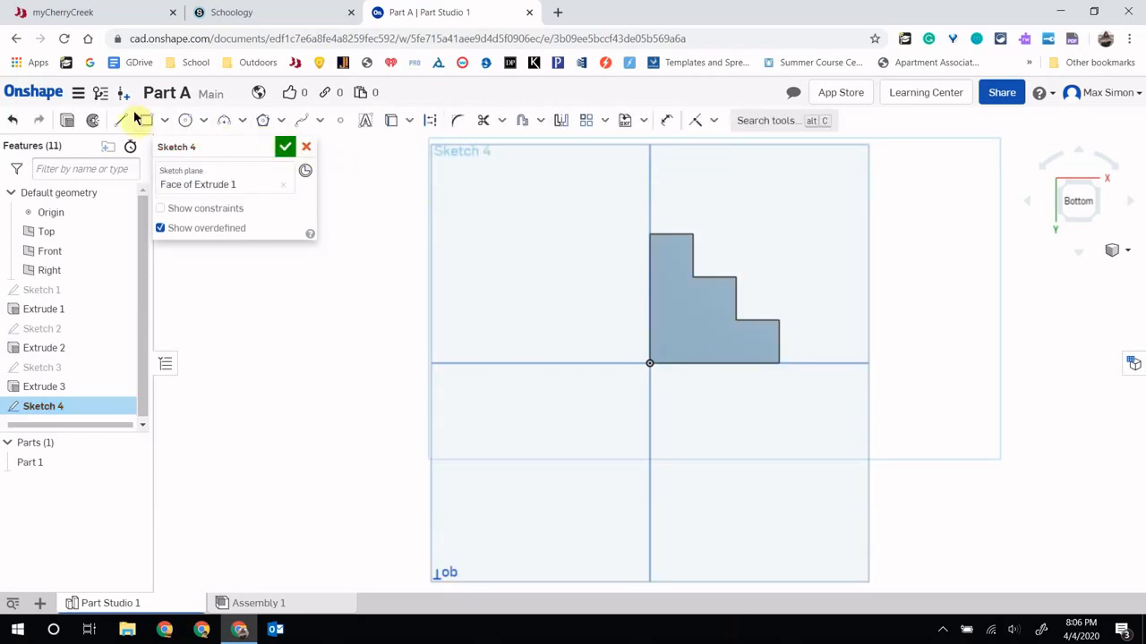
Draw a circle about 13 mm in diameter aligned with the midpoints of the middle step's edges, and delete it
left_click(186, 124)
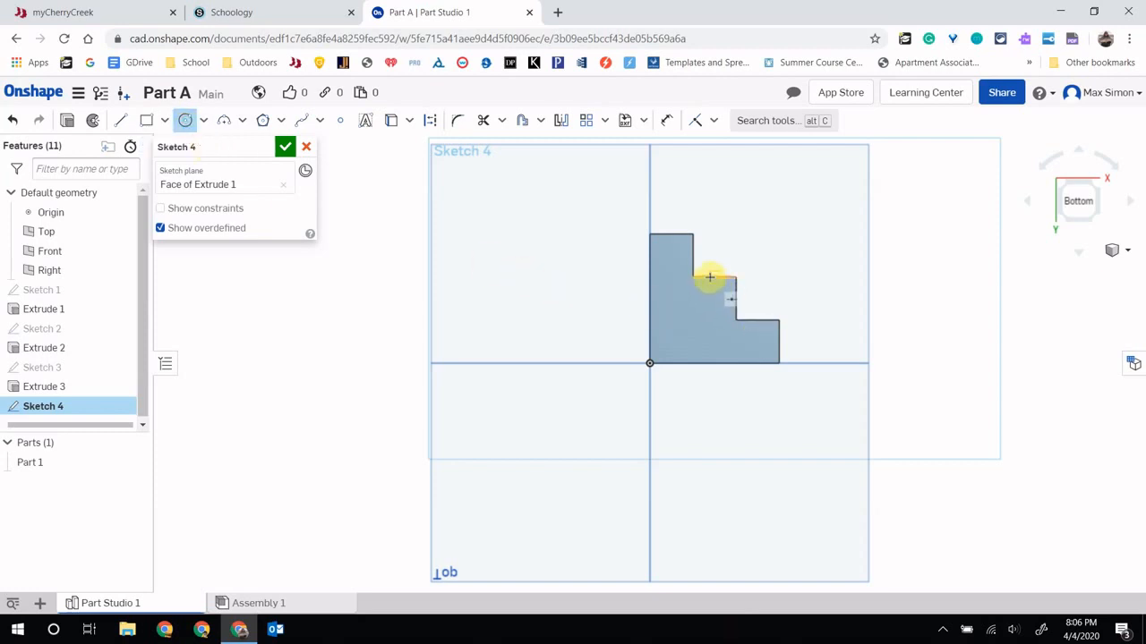
scroll(723, 283, "down", 2)
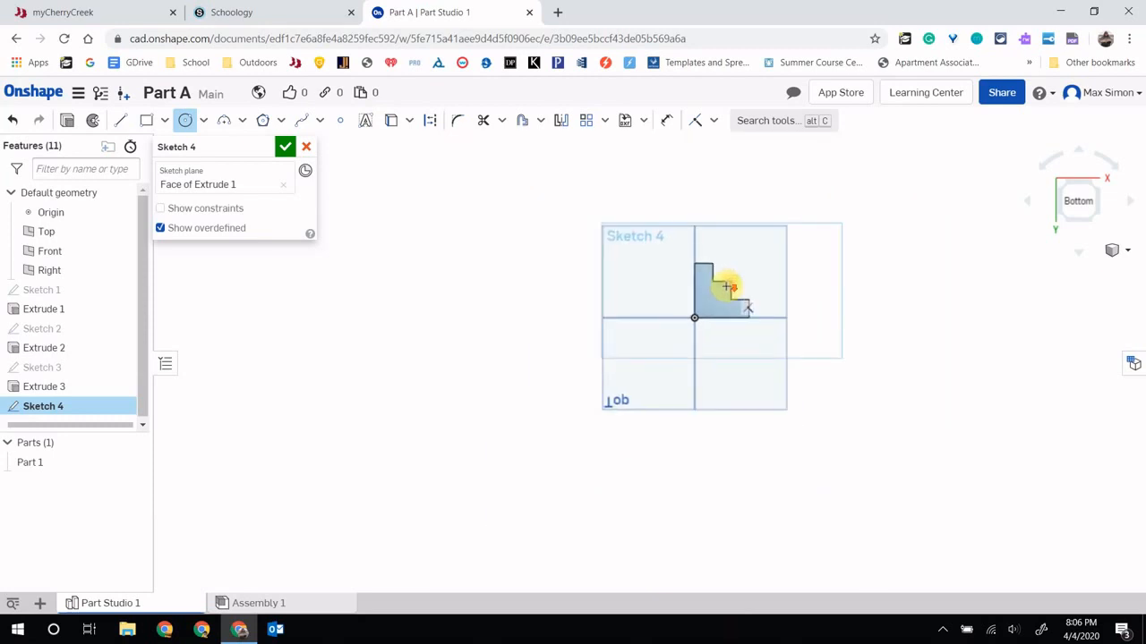
scroll(729, 289, "up", 6)
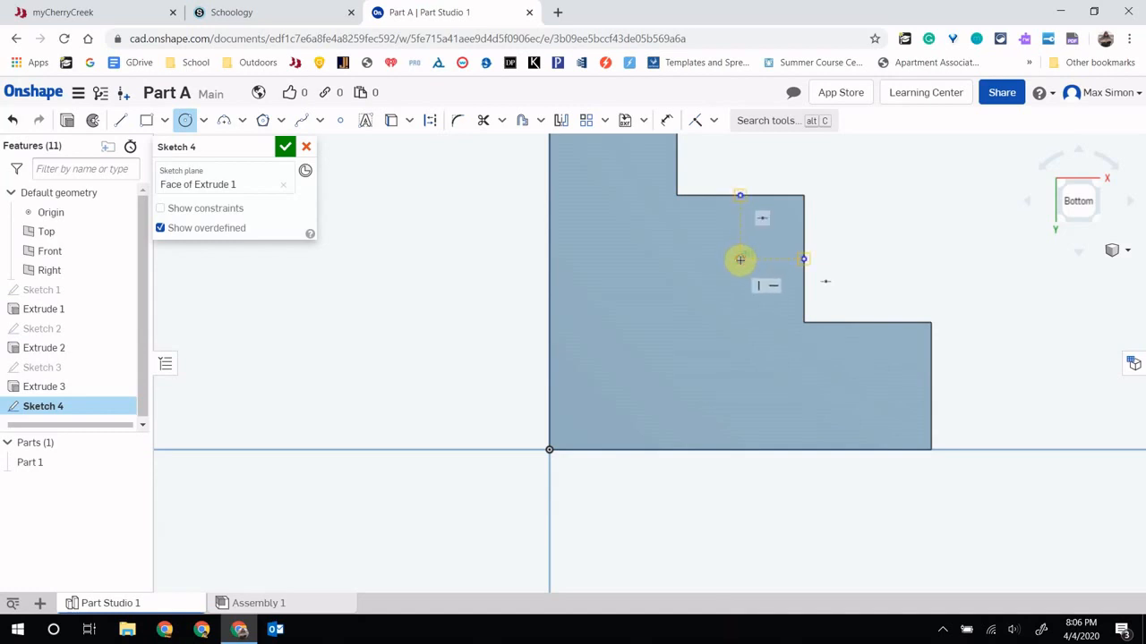
left_click(739, 260)
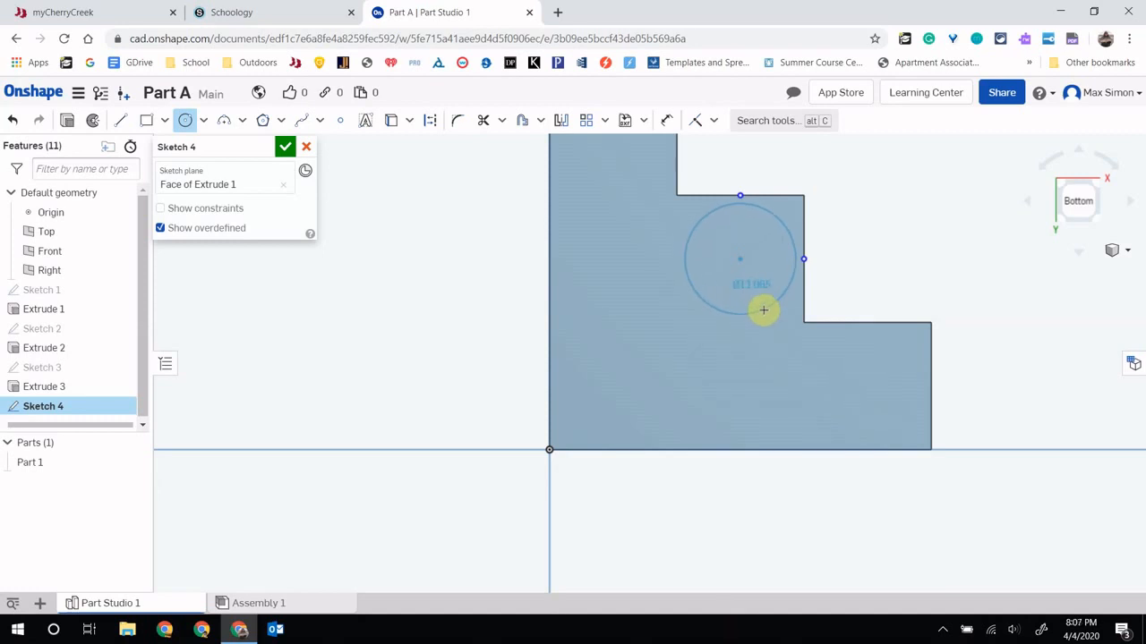
left_click(763, 309)
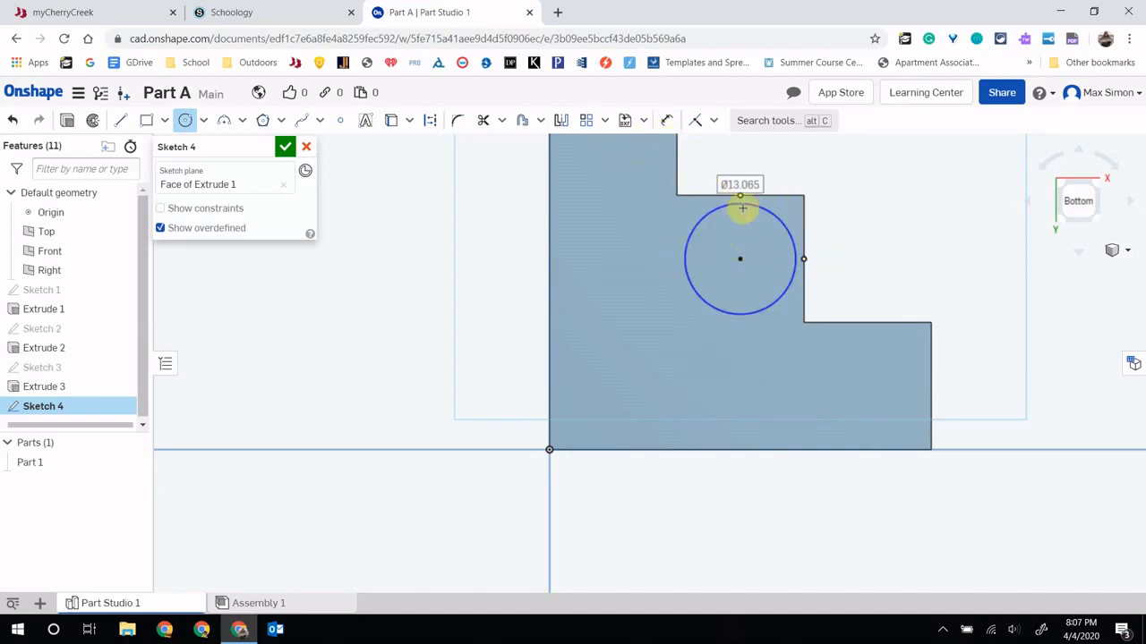
left_click(761, 210)
key("Delete")
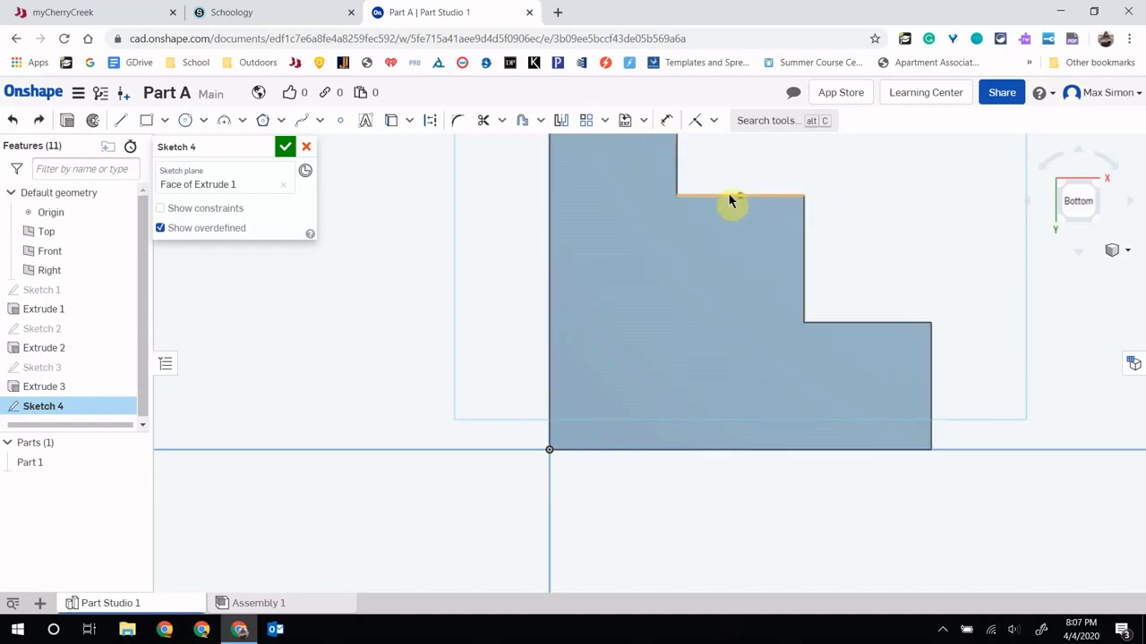
Sketch a circle about 12 mm in diameter freehand on the face, near the middle step's outer corner
left_click(190, 120)
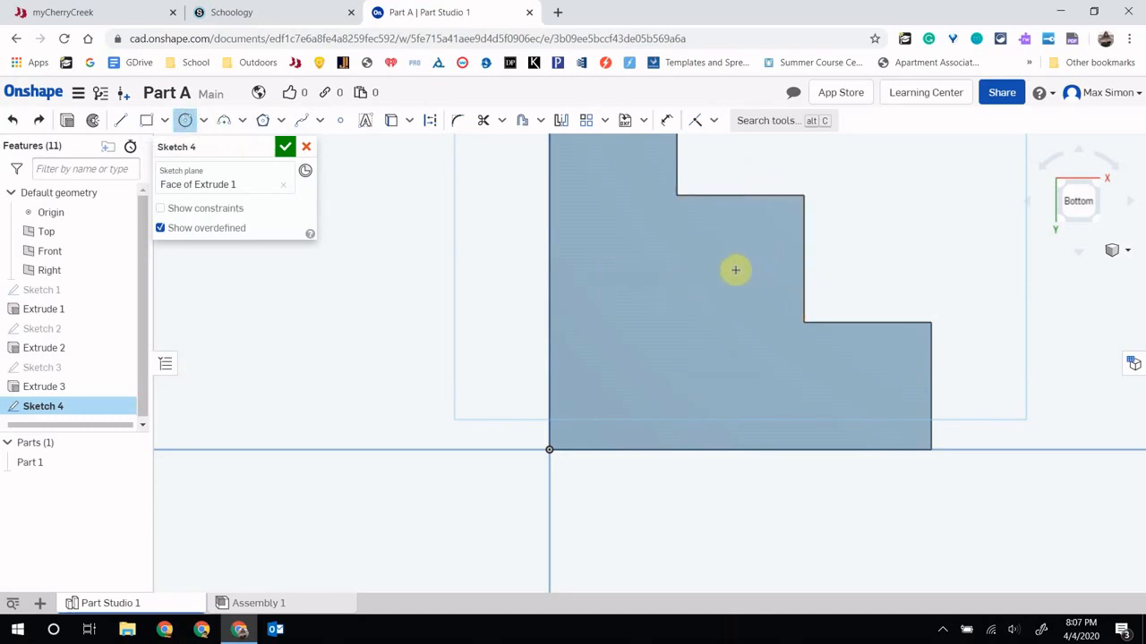
left_click(713, 273)
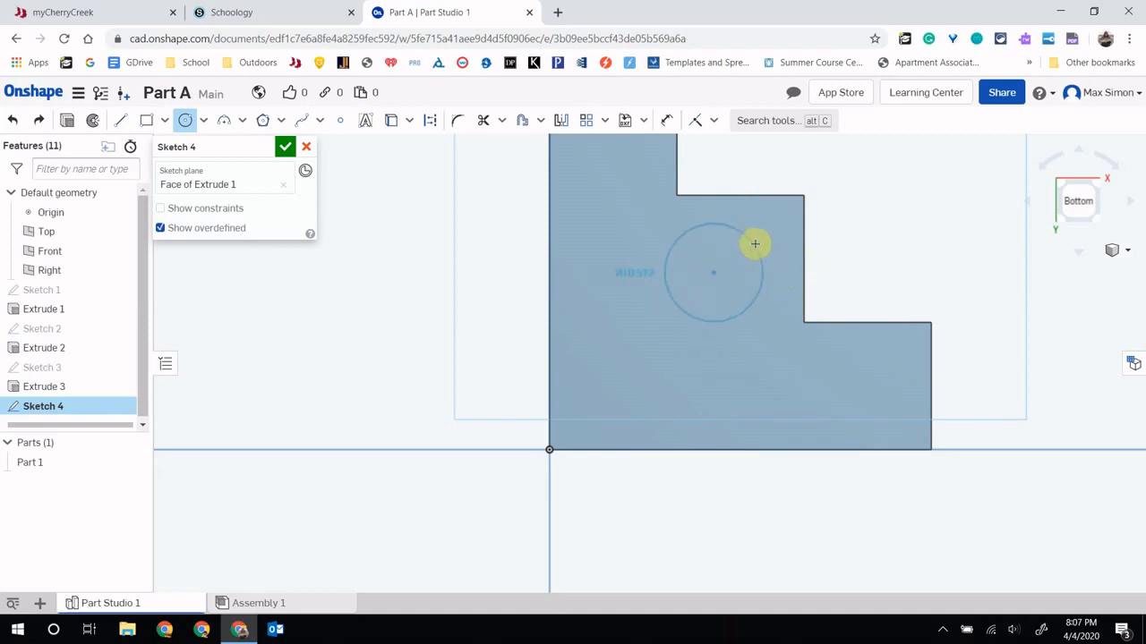
left_click(755, 242)
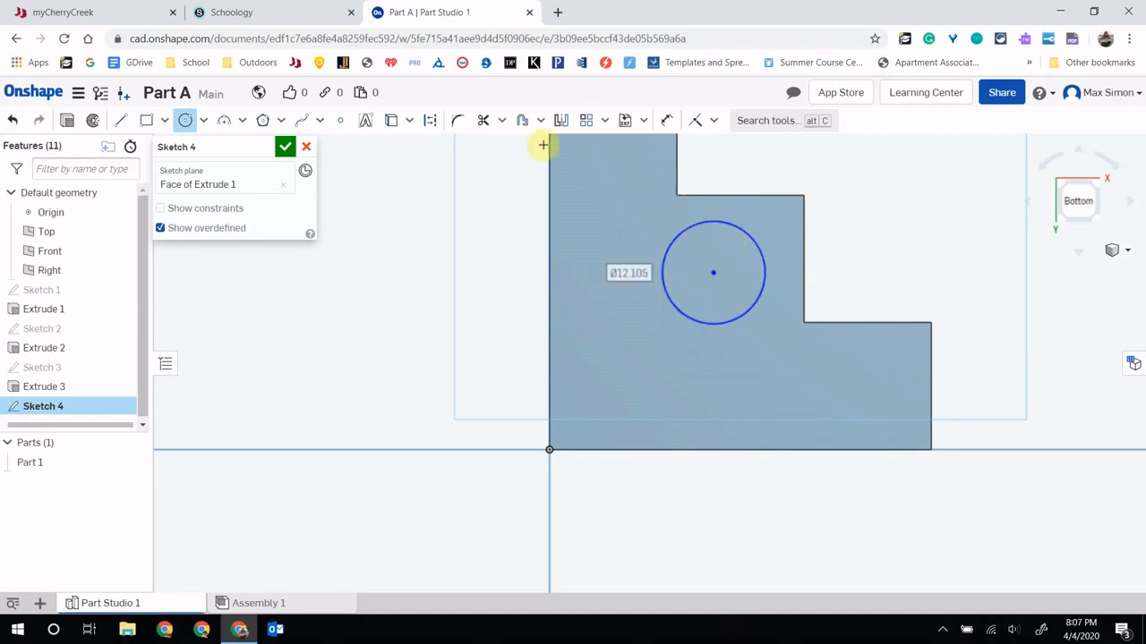
Dimension the circle's centre 7.5 mm from the middle step's horizontal edge
left_click(667, 120)
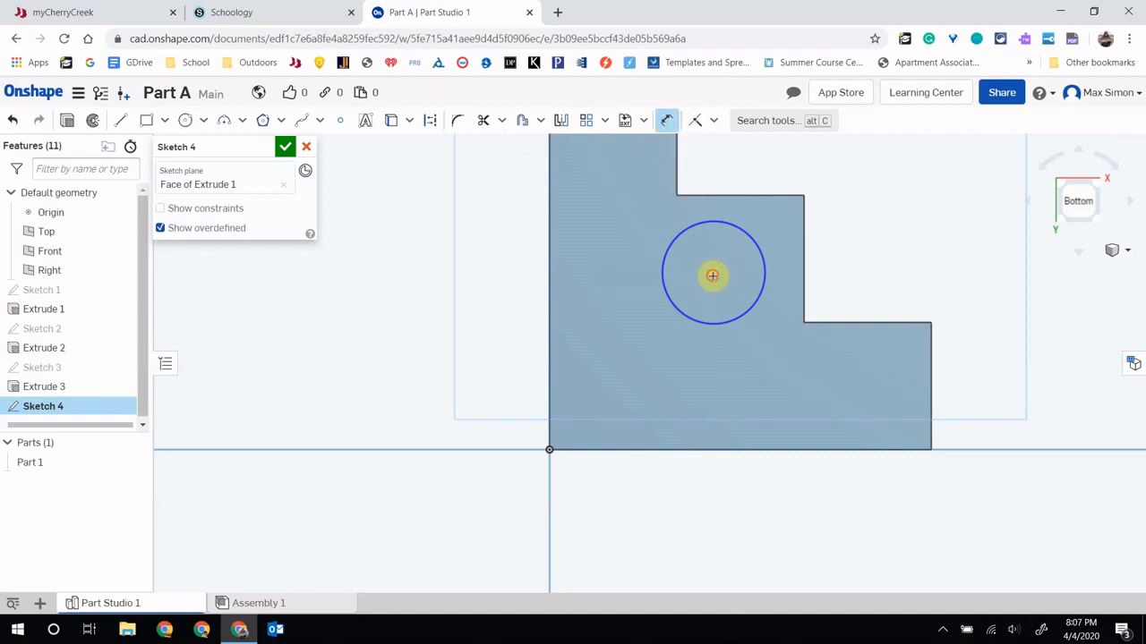
left_click(719, 198)
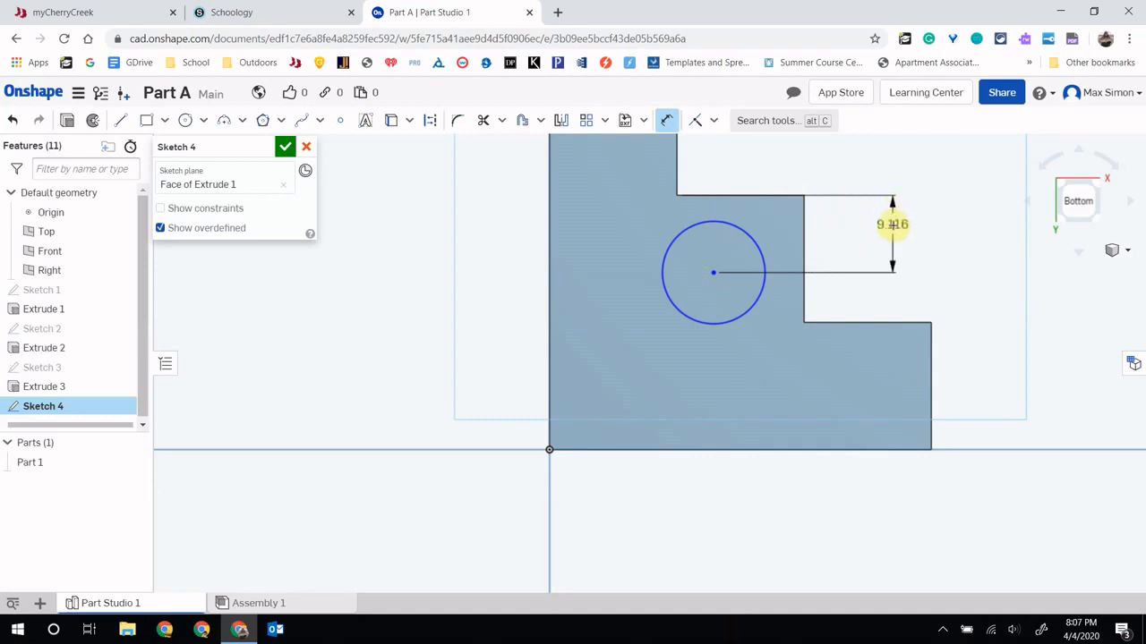
left_click(894, 225)
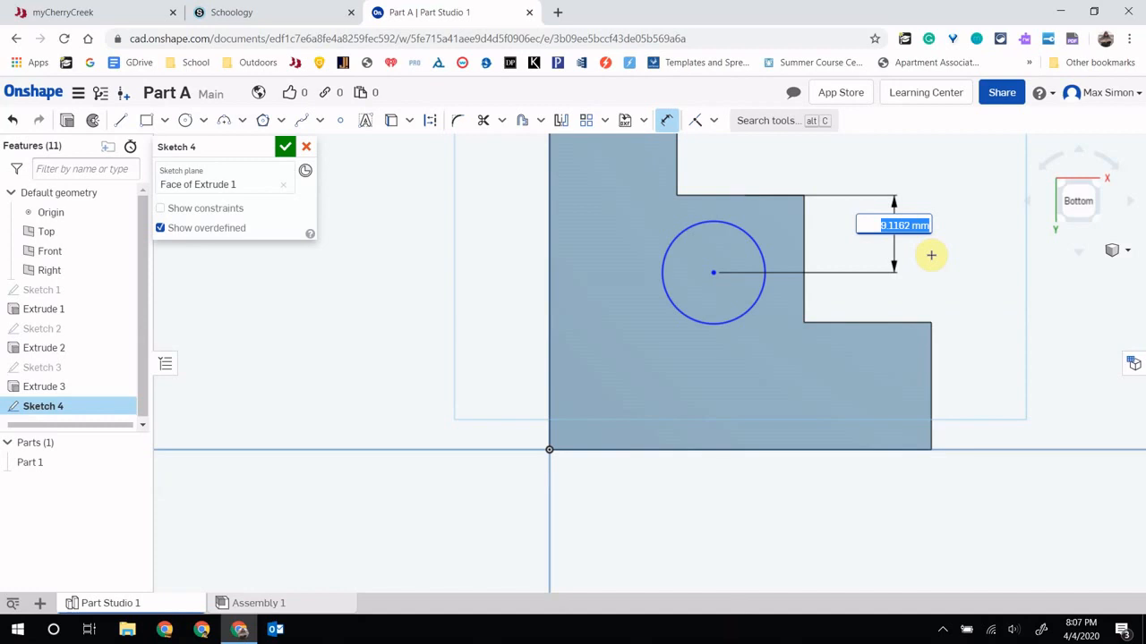
type("7.5")
key("Return")
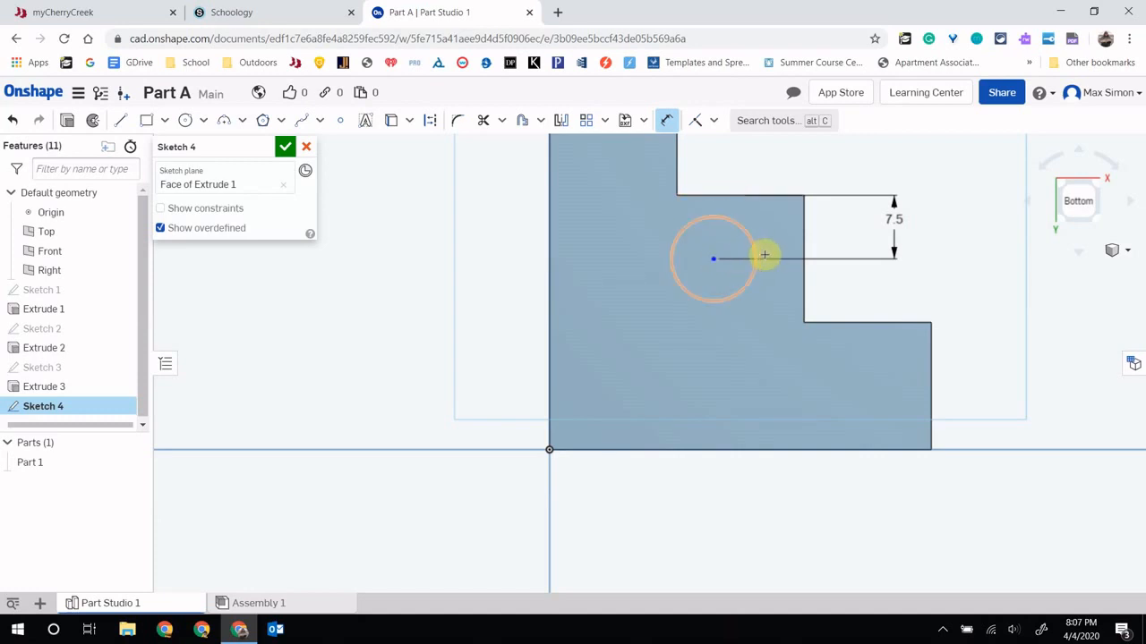
Dimension the circle's centre 7.5 mm from the middle step's vertical edge
left_click(806, 226)
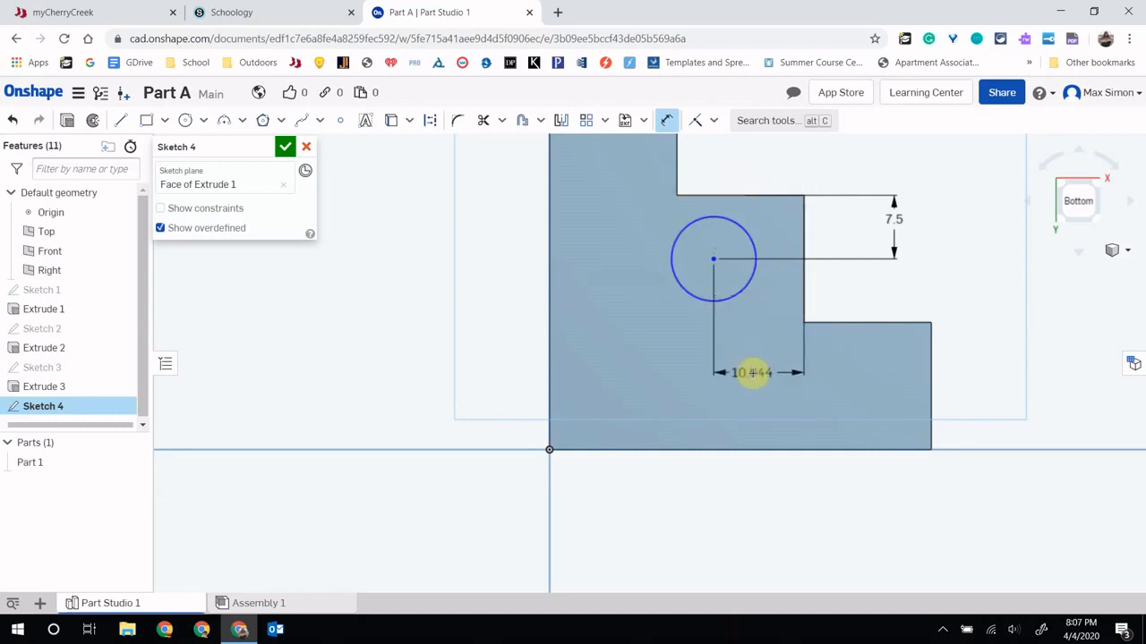
left_click(759, 379)
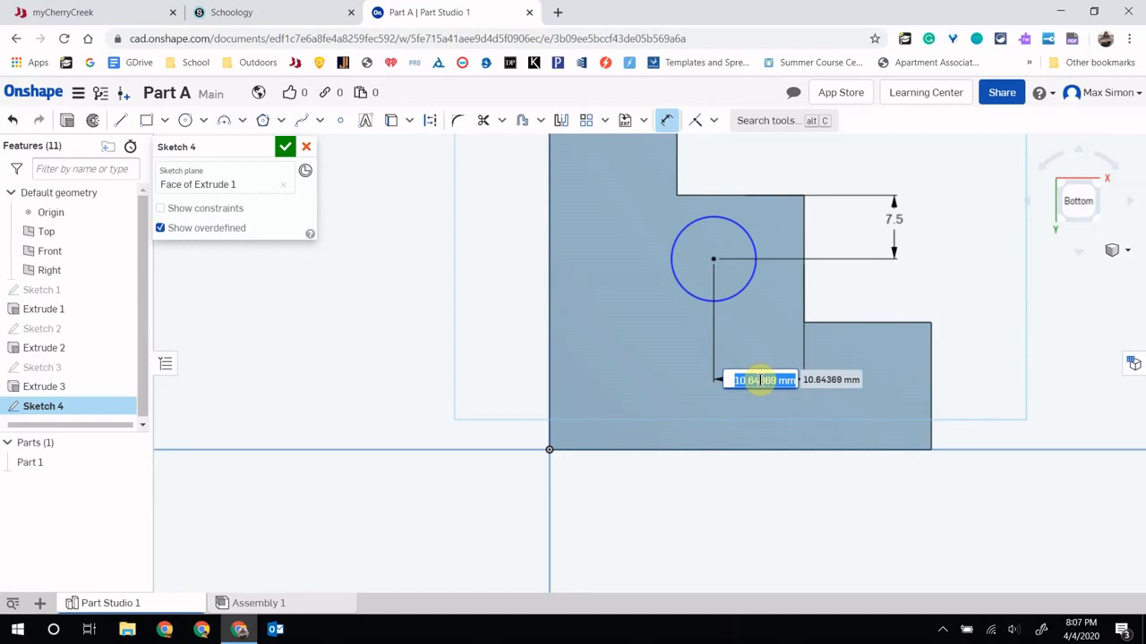
type("15/")
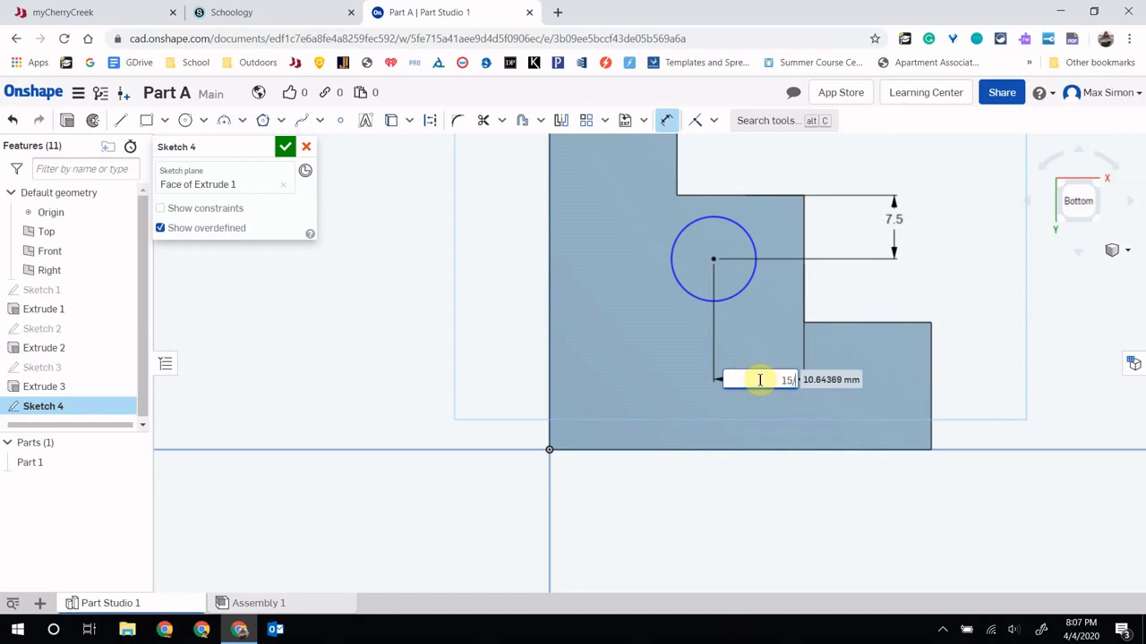
key("Return")
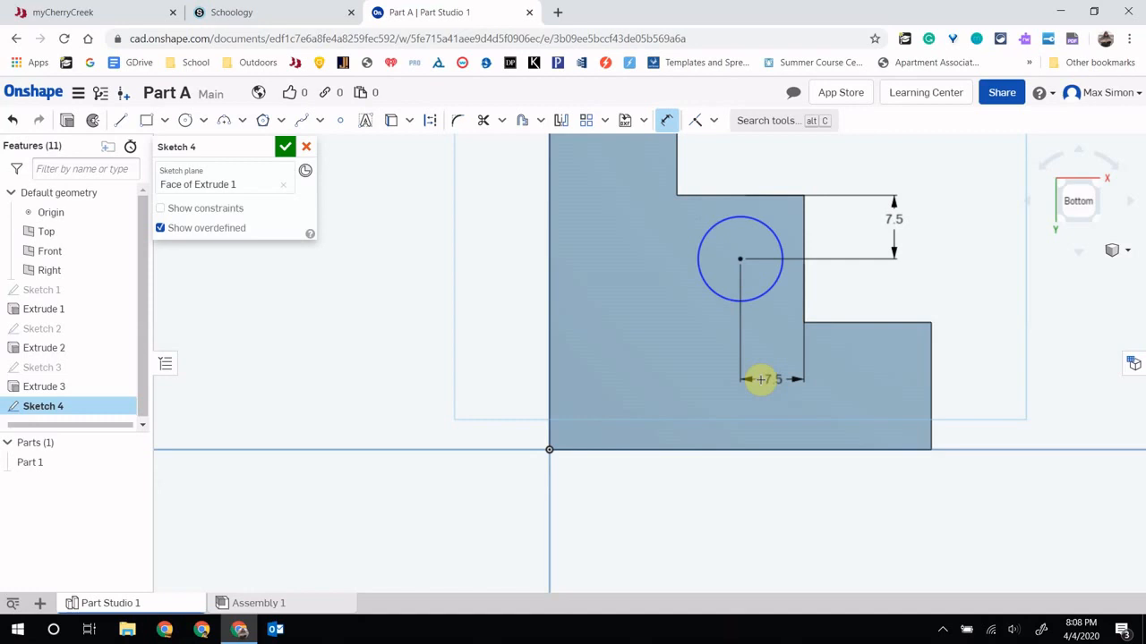
Dimension the circle's diameter as 12 mm
left_click(733, 252)
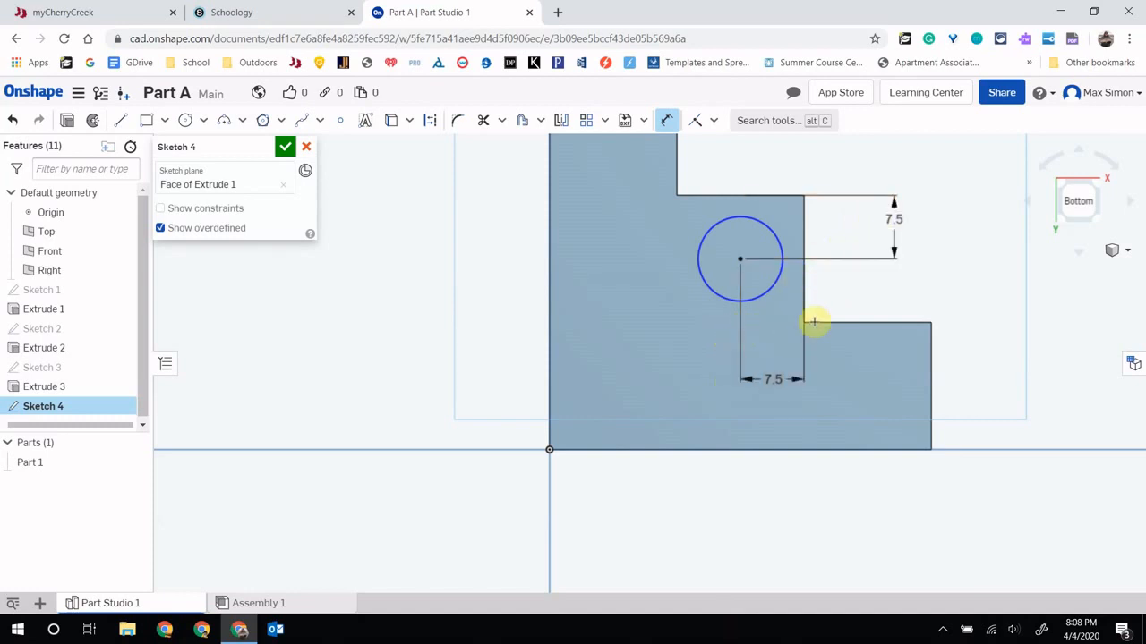
left_click(721, 292)
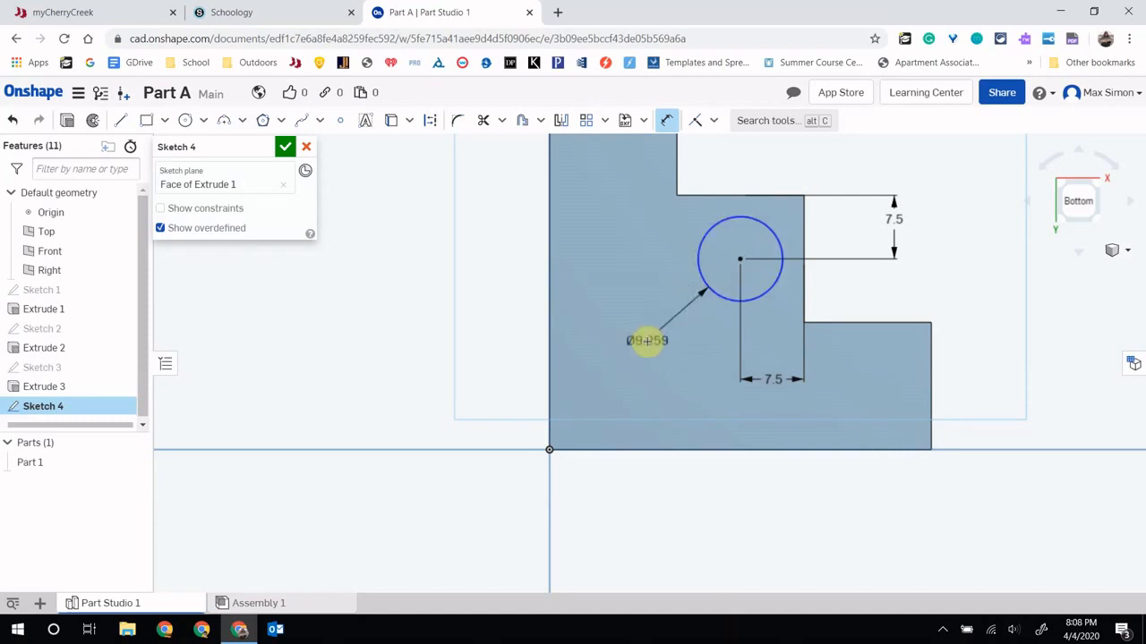
left_click(646, 341)
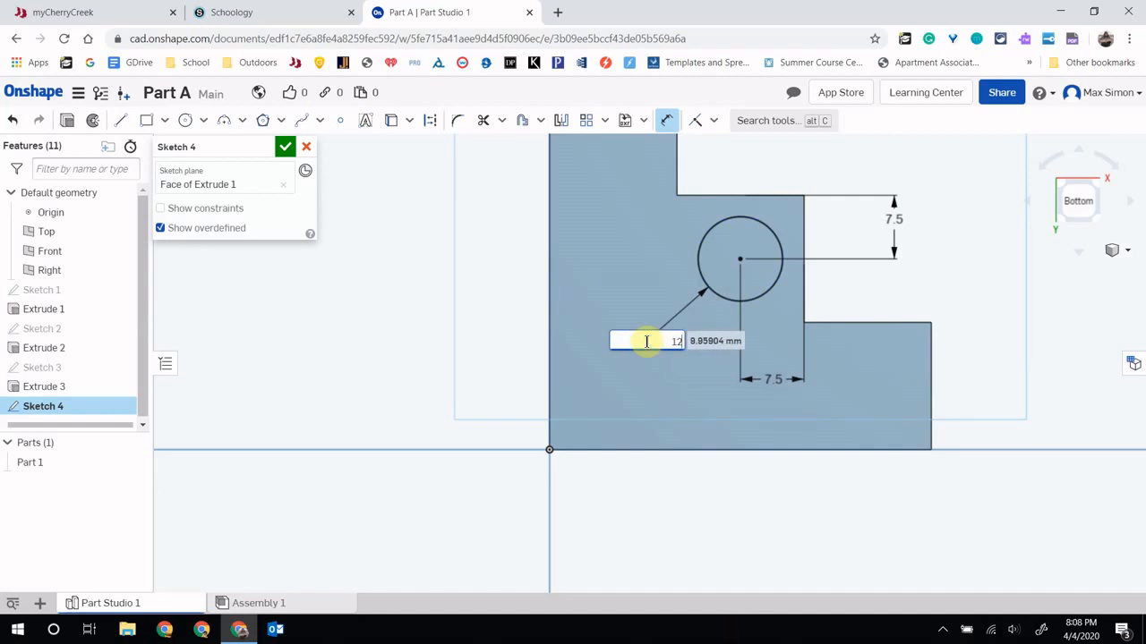
type("12")
key("Return")
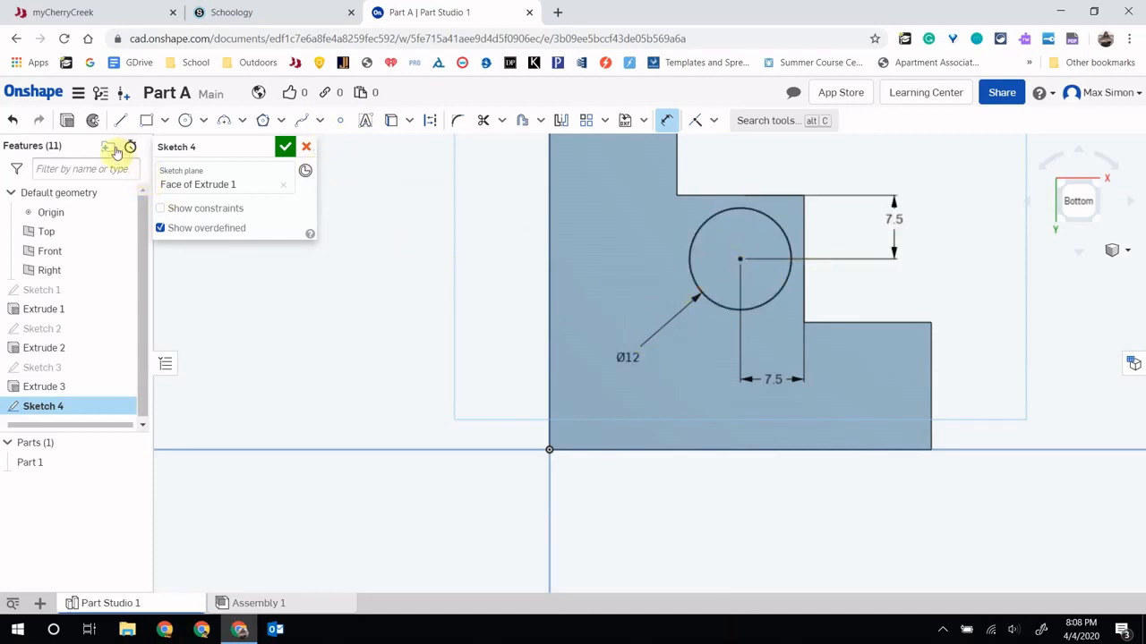
Try to cut the 12 mm circle out of the part with a solid Remove extrude ending Through all
left_click(68, 121)
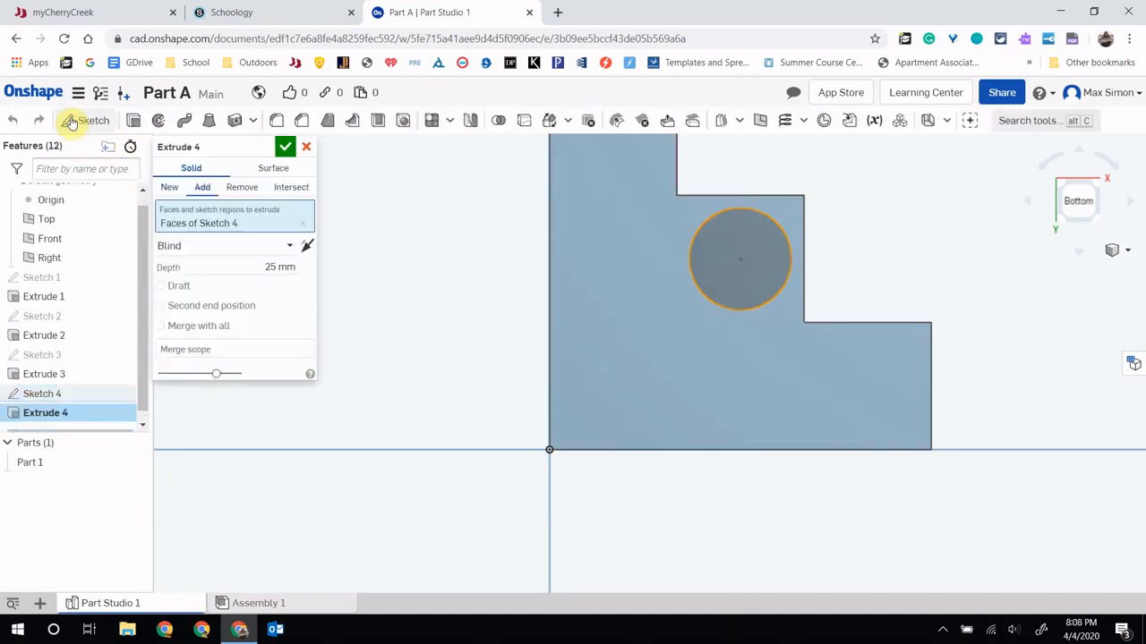
left_click(240, 189)
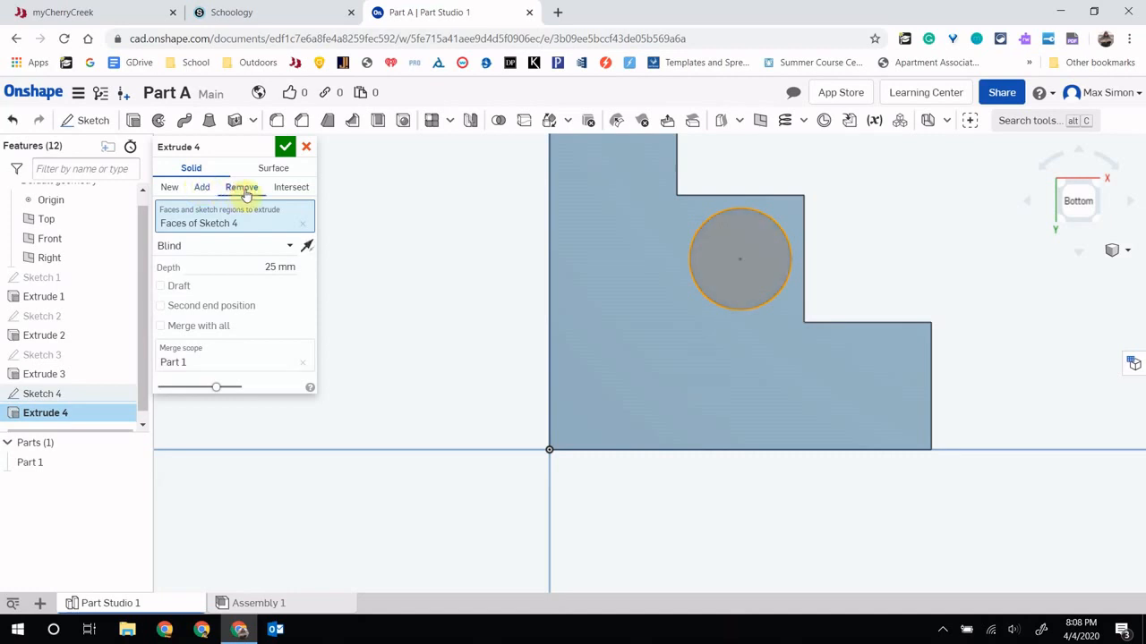
mouse_move(949, 251)
right_mouse_down()
mouse_move(912, 255)
mouse_move(948, 257)
right_mouse_up()
left_click(948, 259)
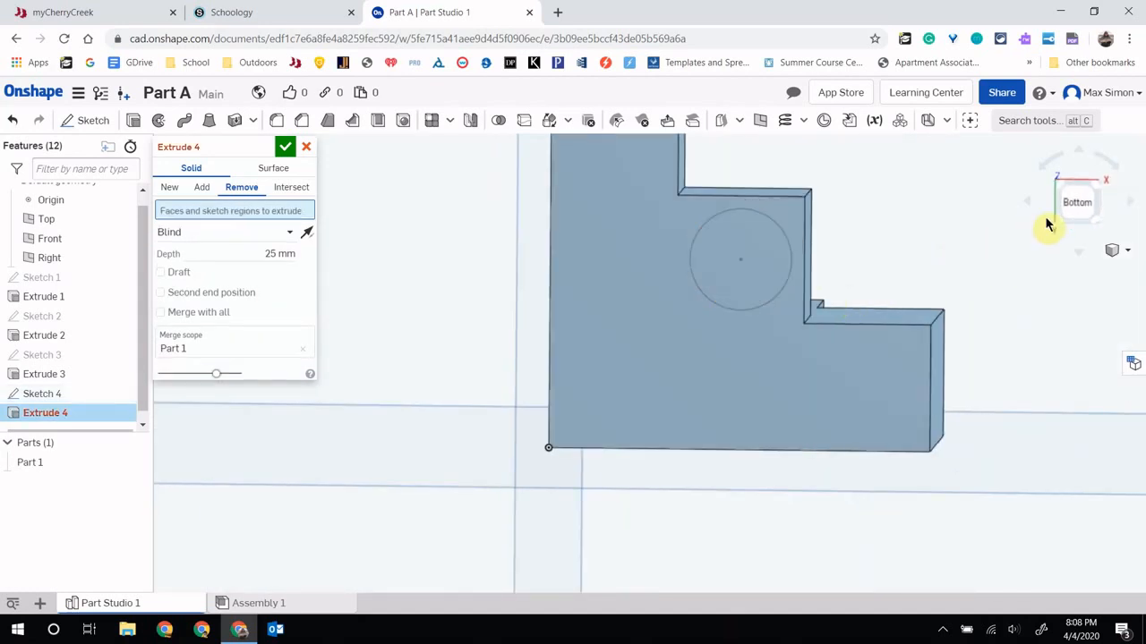
left_click(1077, 204)
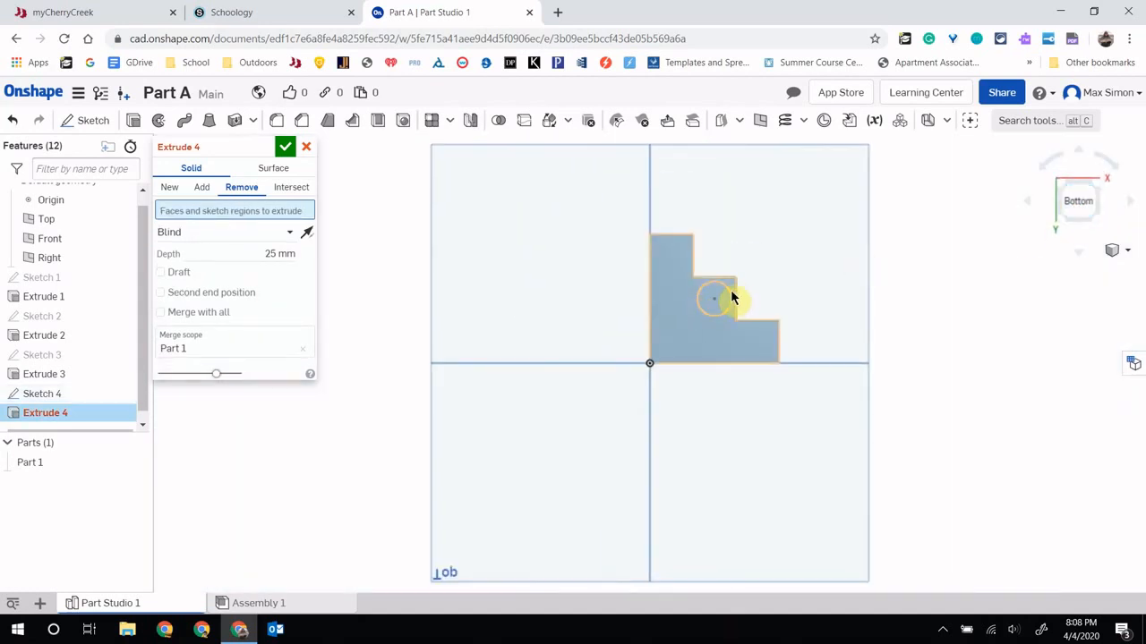
right_click_drag(913, 295, 876, 301)
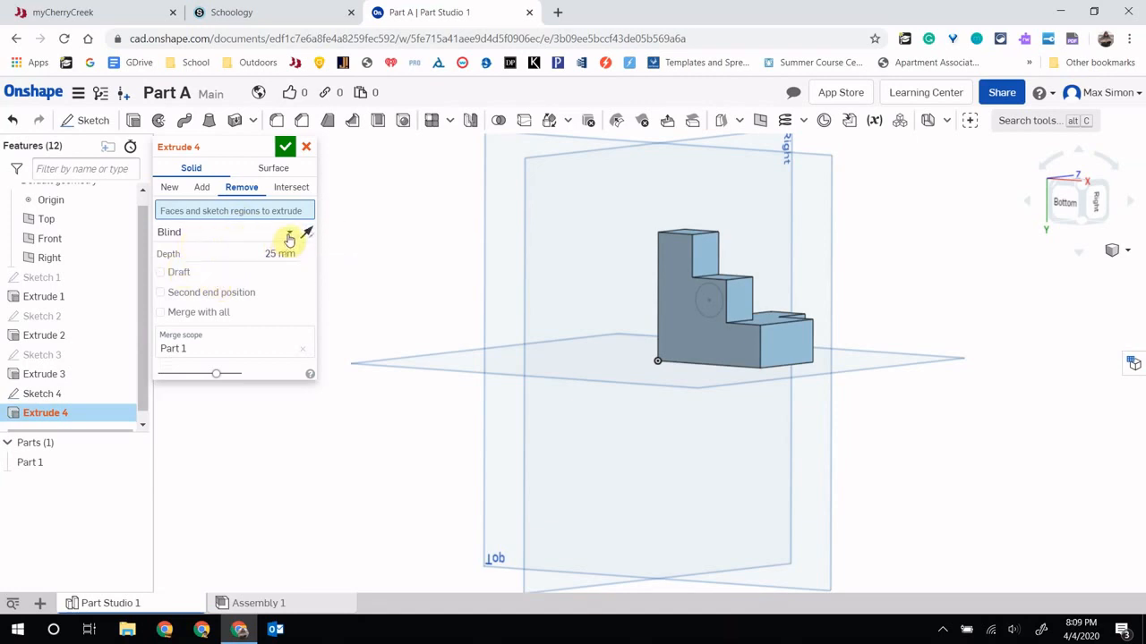
left_click(710, 308)
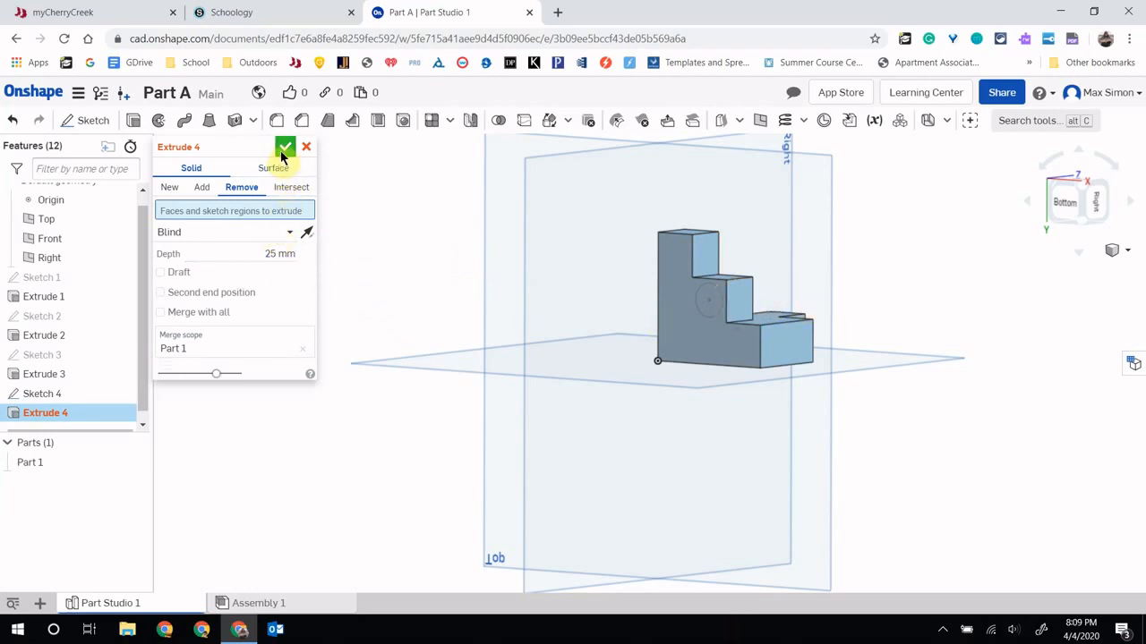
left_click(285, 215)
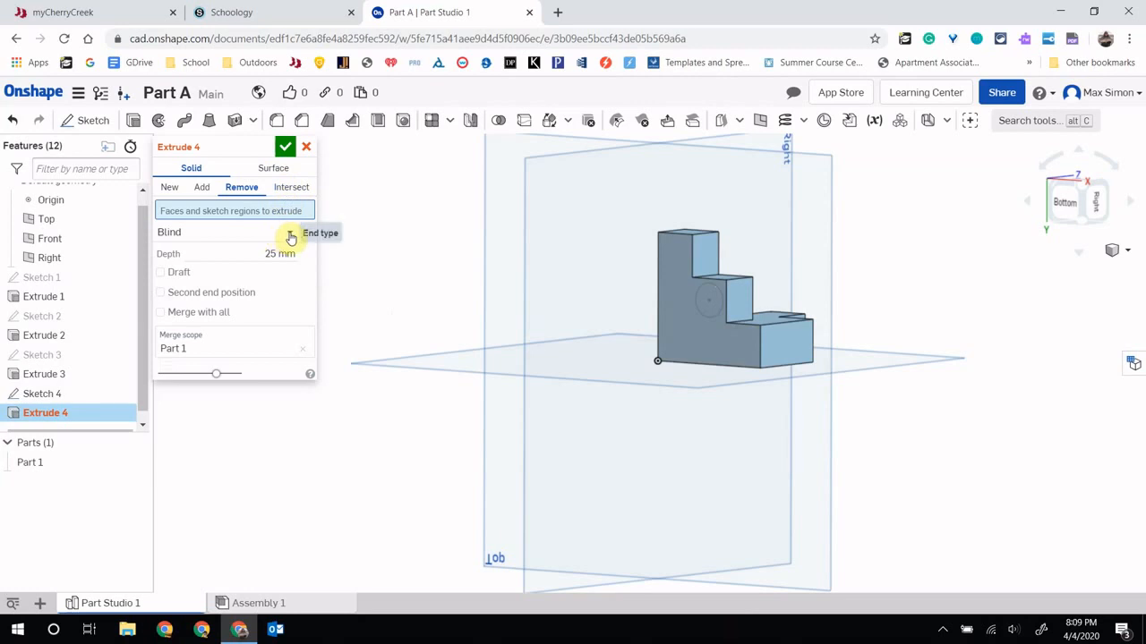
left_click(288, 233)
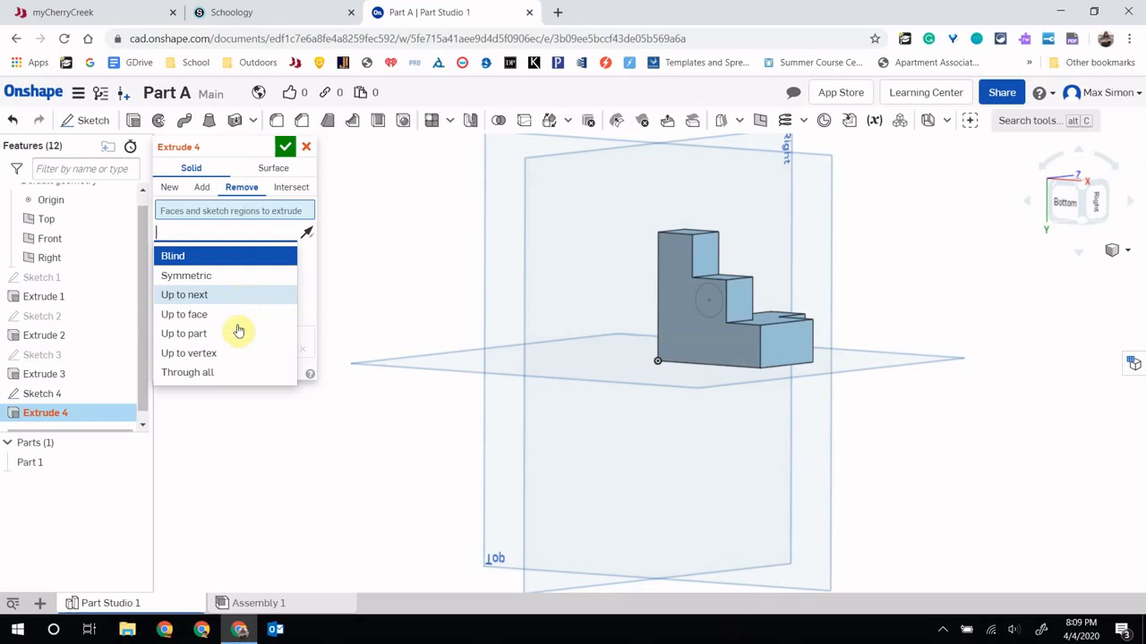
left_click(228, 378)
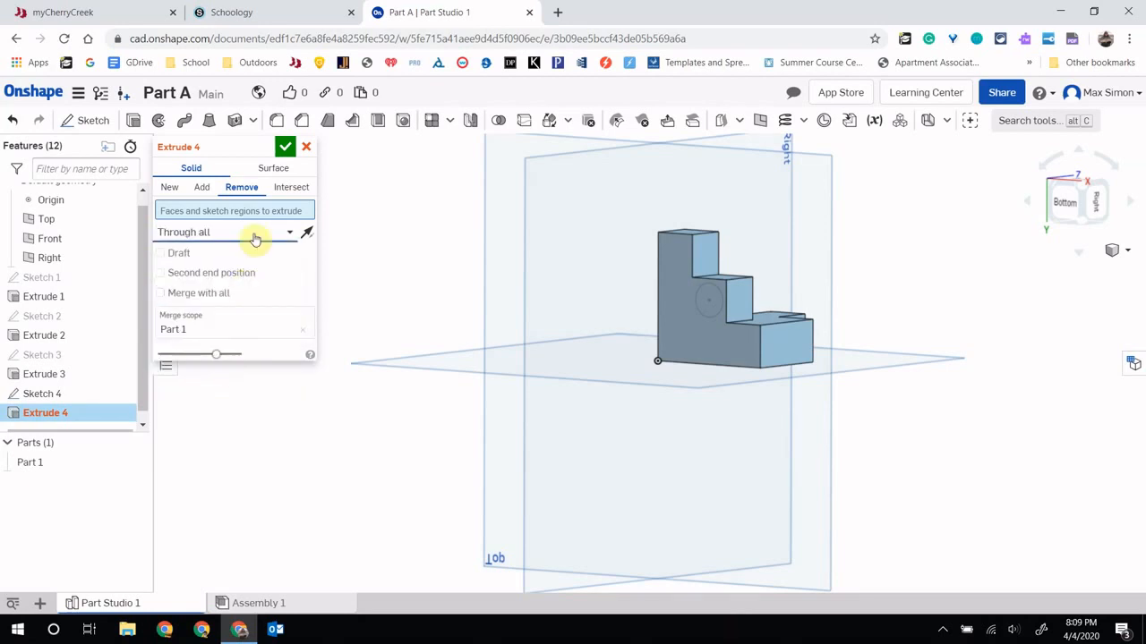
left_click(285, 147)
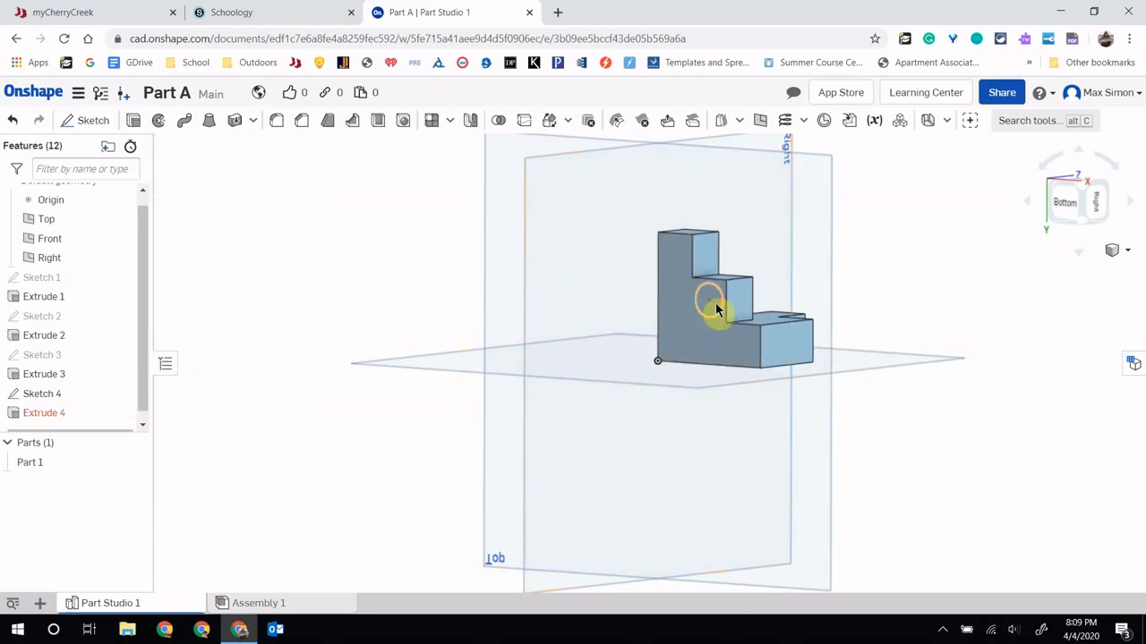
Try the circle's Remove extrude with Merge with all enabled
double_click(64, 414)
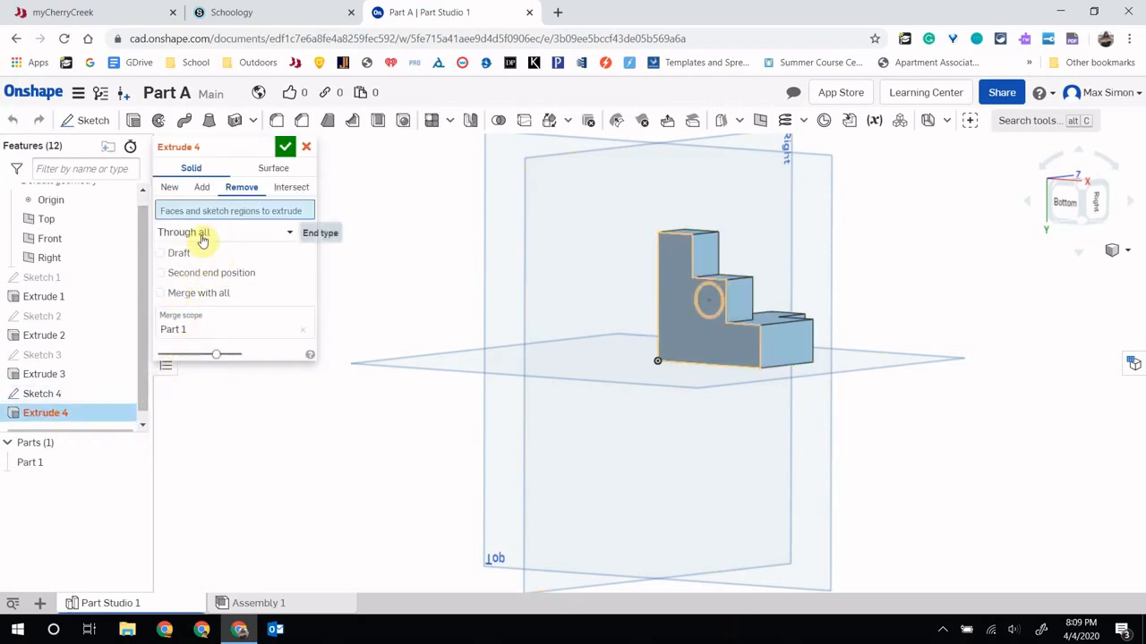
left_click(161, 292)
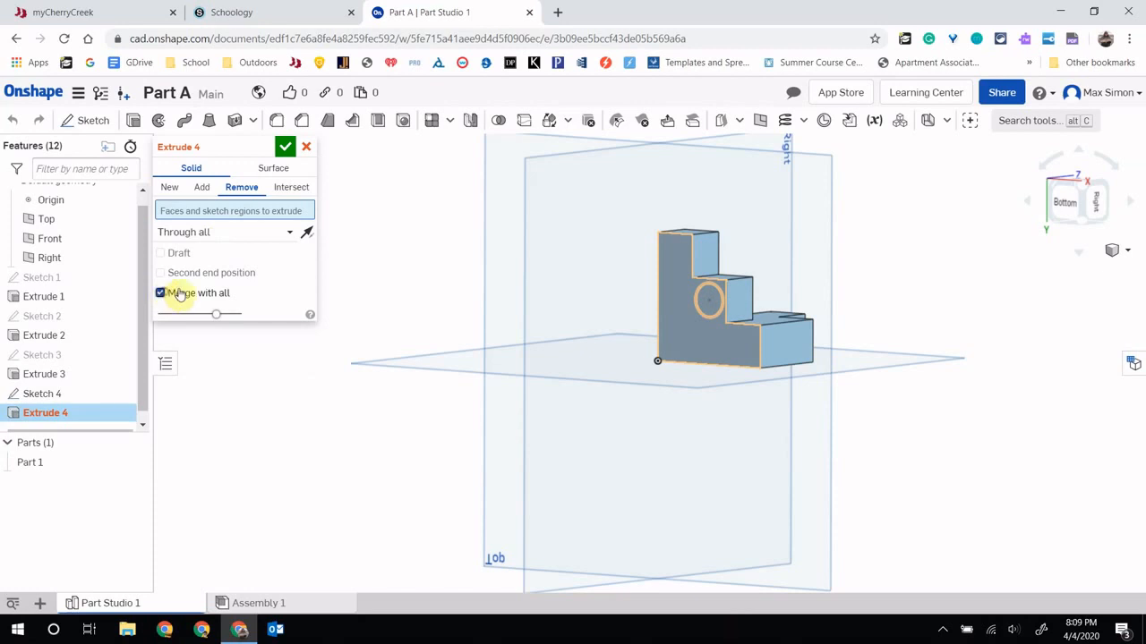
left_click(285, 146)
Set the Remove extrude's end type to Blind and disable Merge with all
left_click(708, 302)
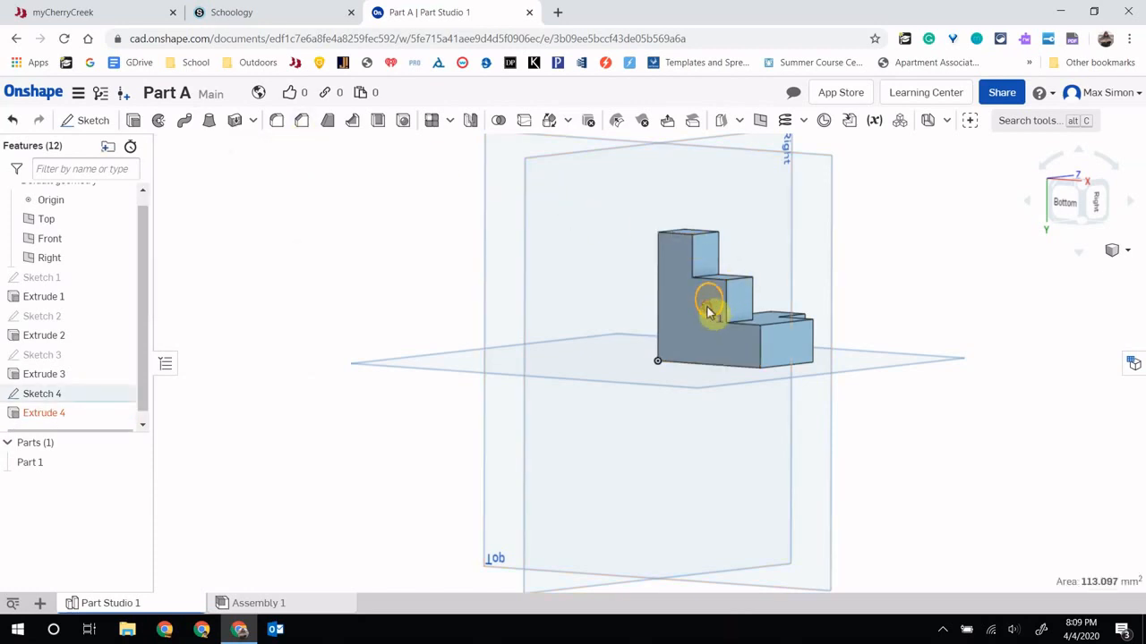
left_click(60, 414)
double_click(60, 413)
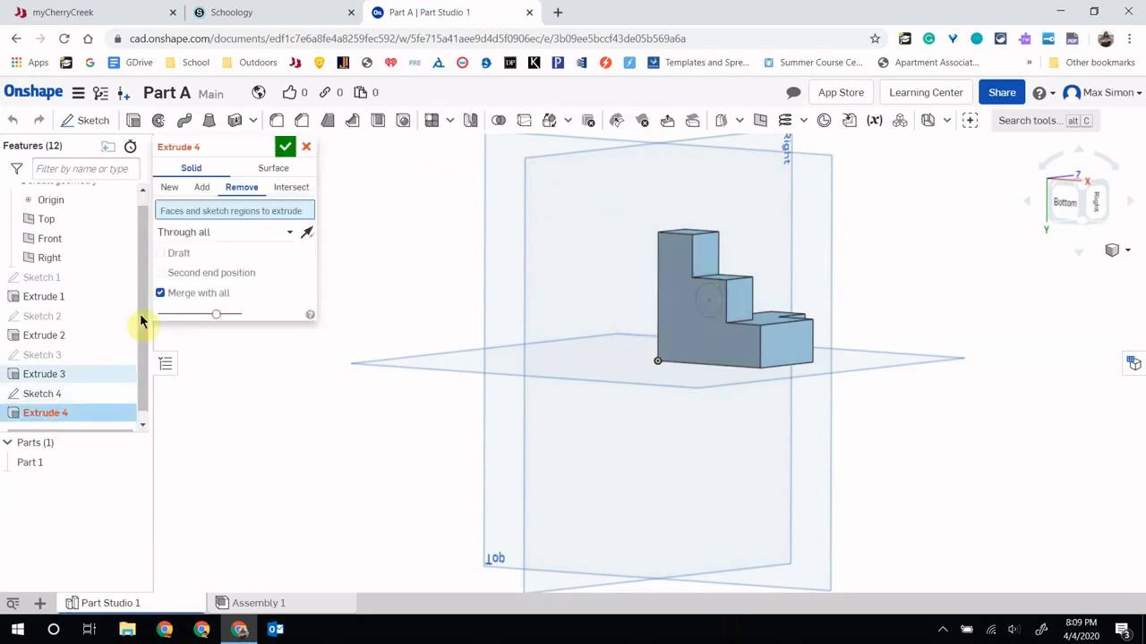
left_click(257, 230)
left_click(255, 258)
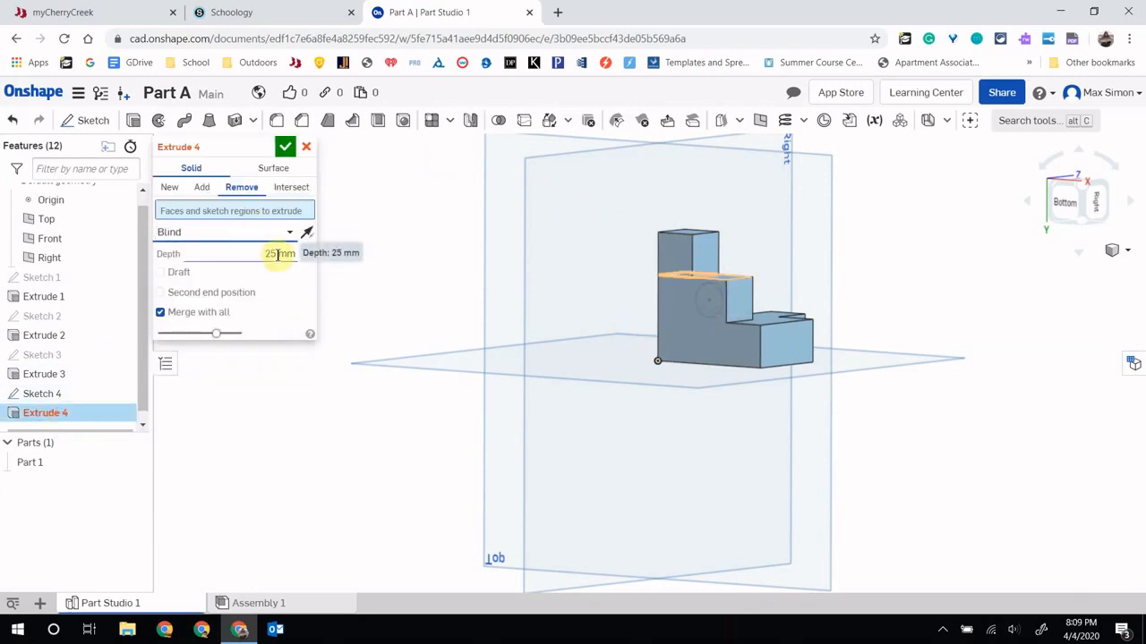
left_click(263, 255)
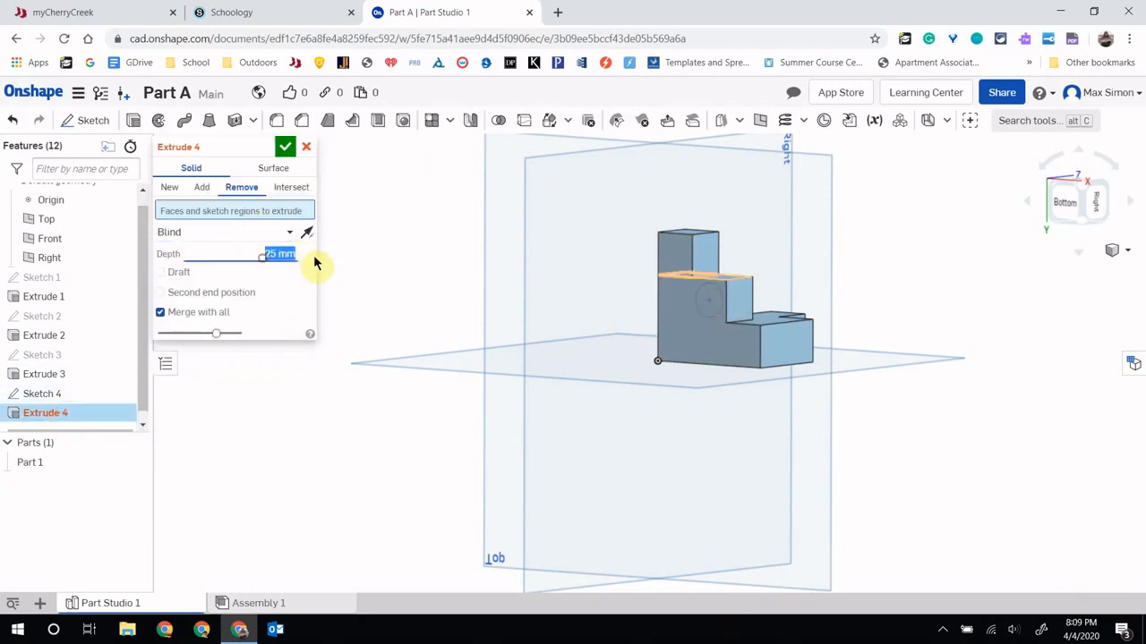
left_click(161, 311)
Try cutting the stepped sketch region surrounding the circle with the Remove extrude, Blind 25 mm deep
left_click(707, 304)
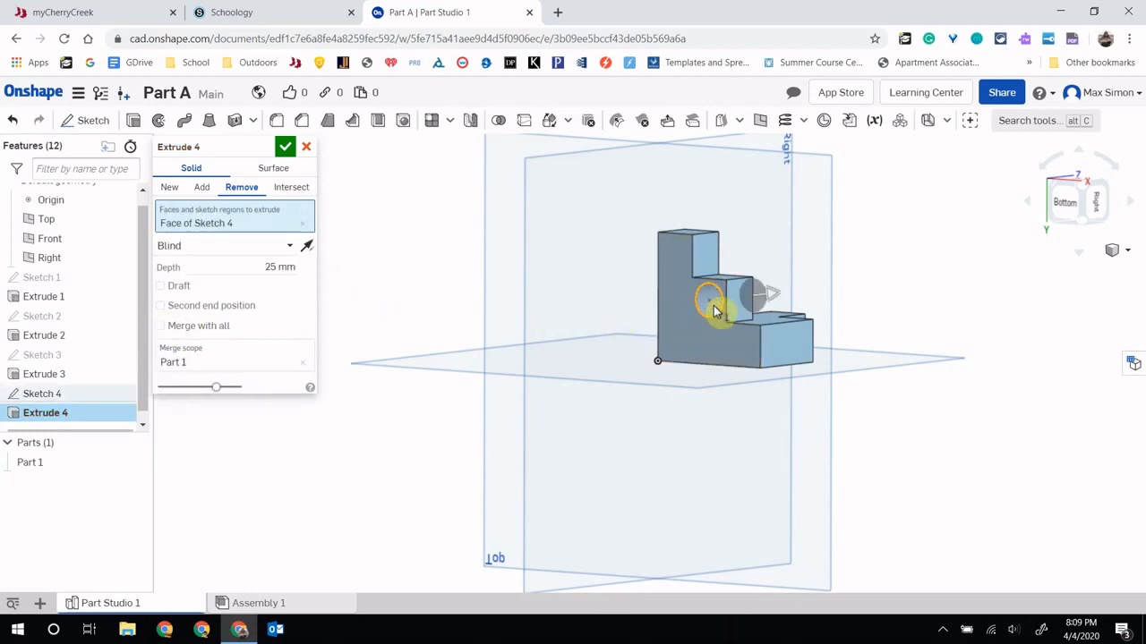
left_click(714, 306)
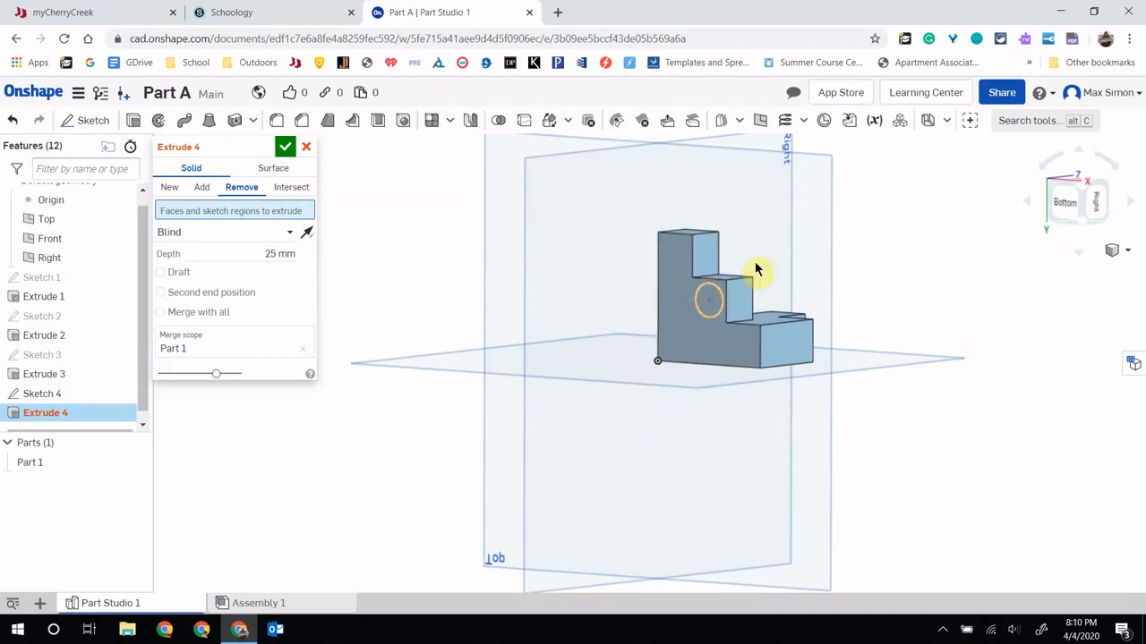
left_click(672, 332)
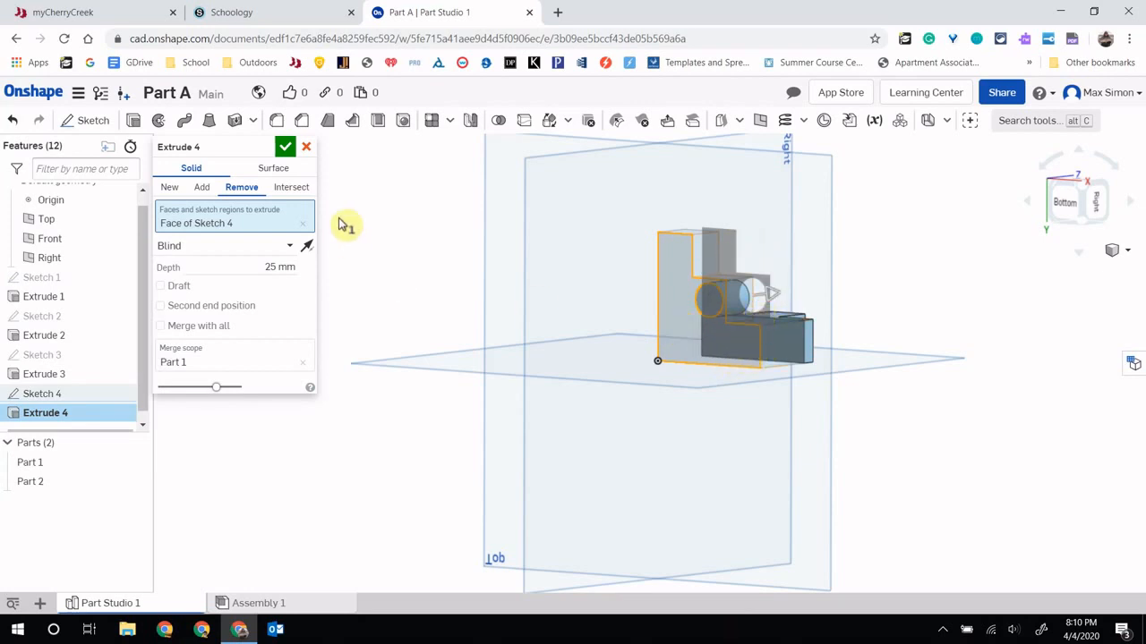
left_click(285, 146)
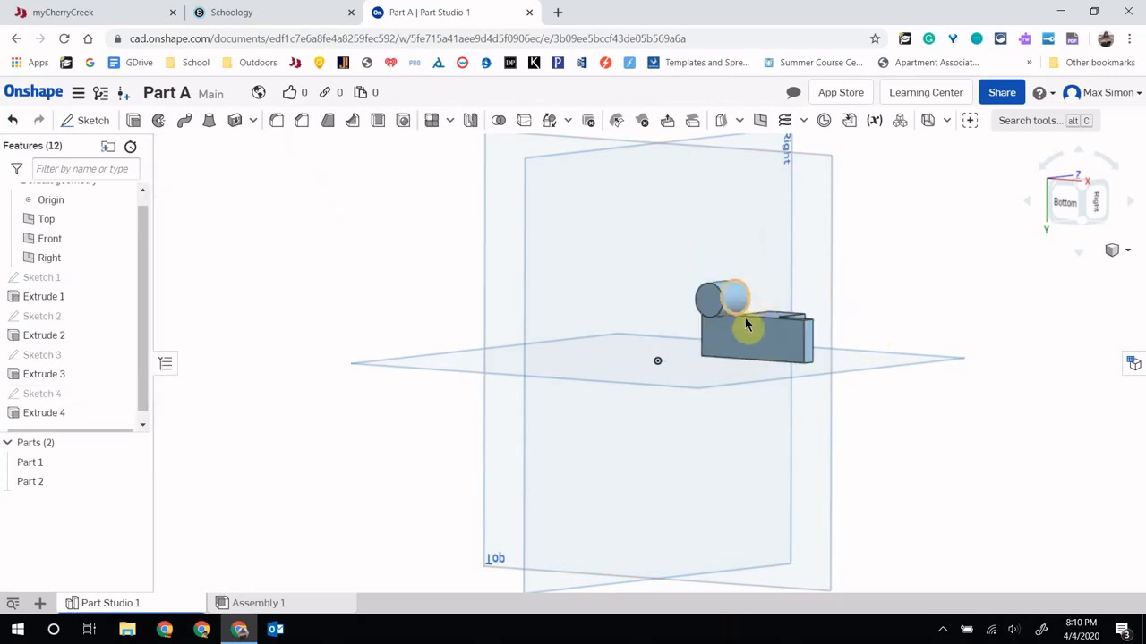
Edit the Remove extrude to use only the circle's region and end Through all, cutting the hole through the middle step
left_click(42, 418)
double_click(42, 423)
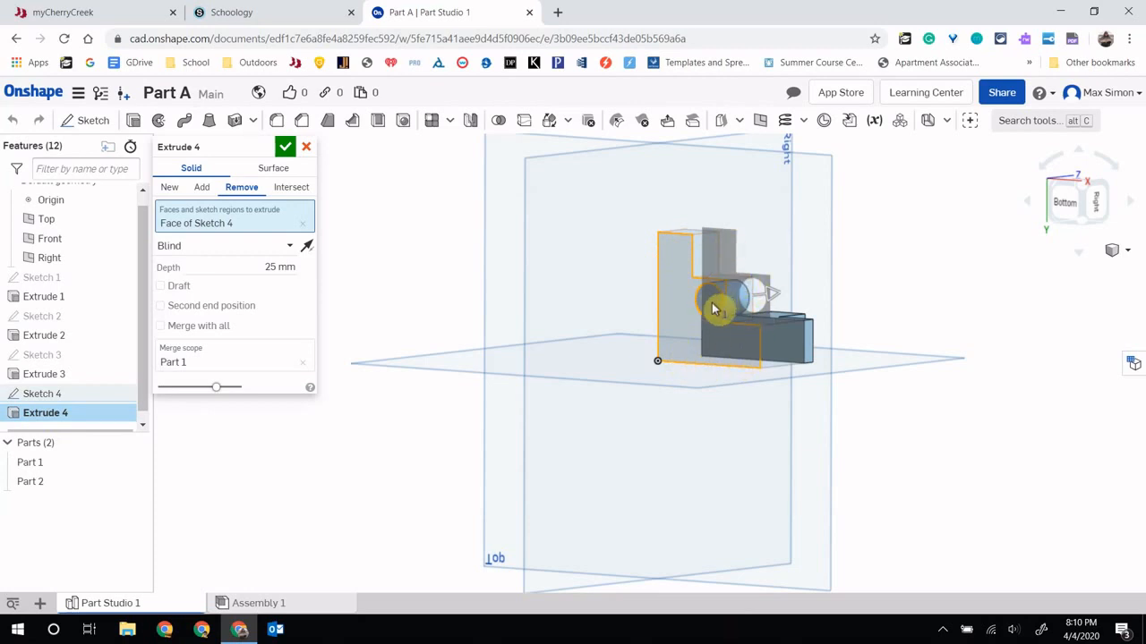
left_click(695, 340)
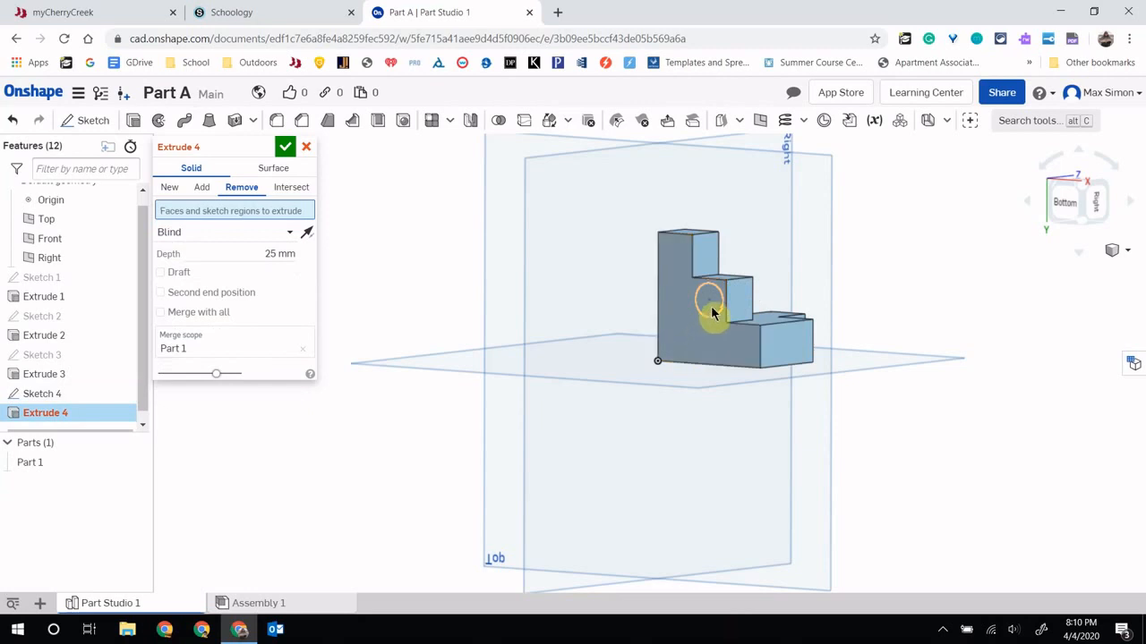
left_click(714, 309)
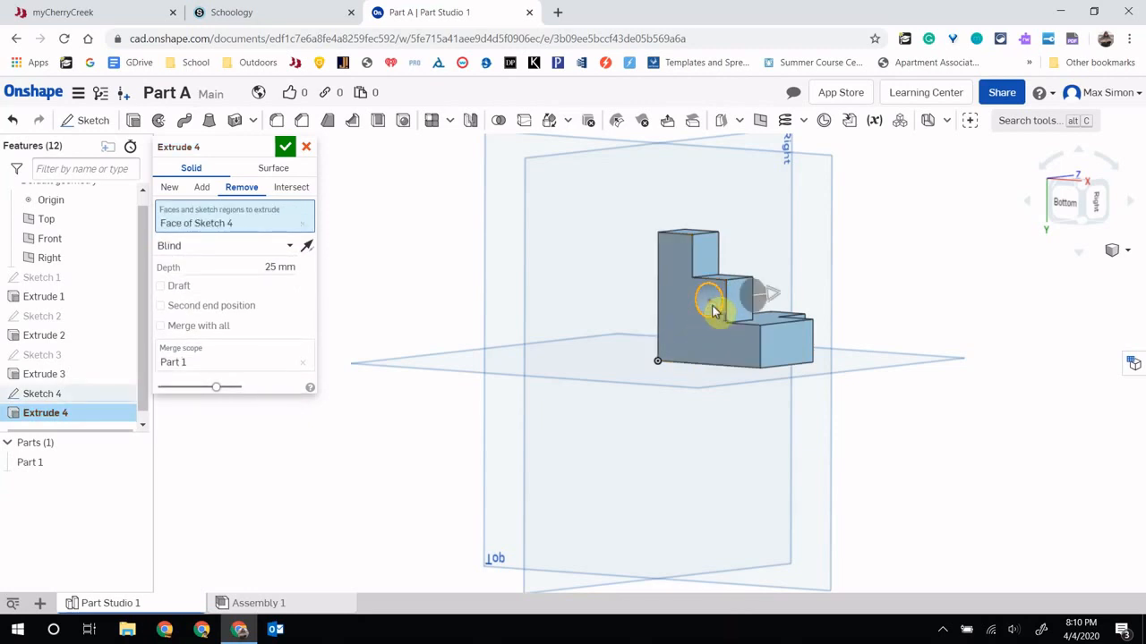
left_click(252, 248)
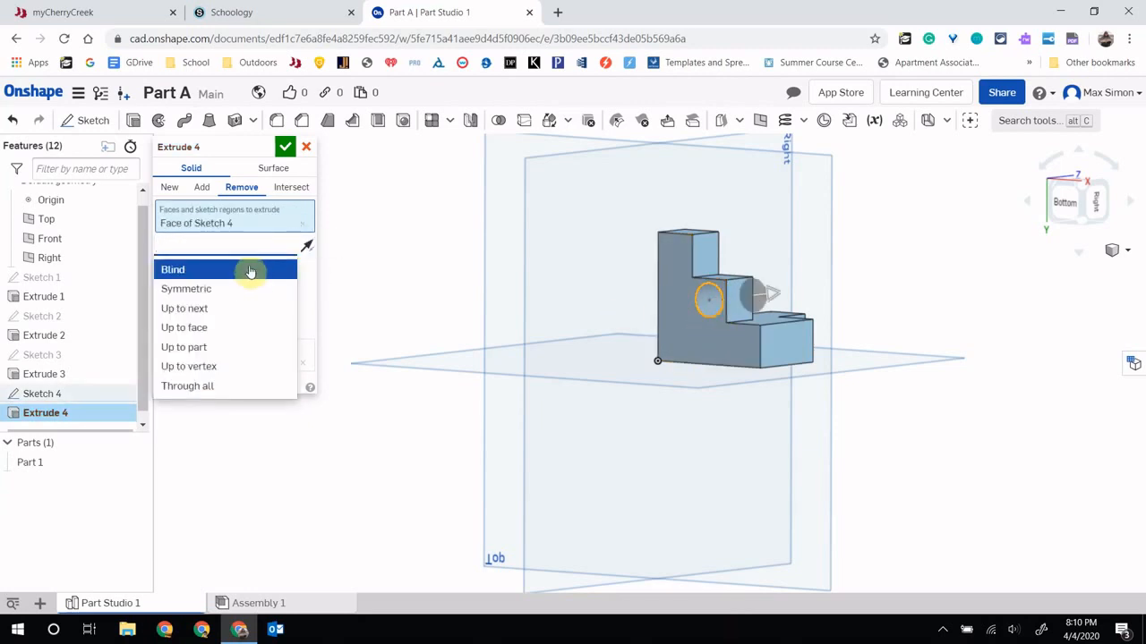
left_click(229, 379)
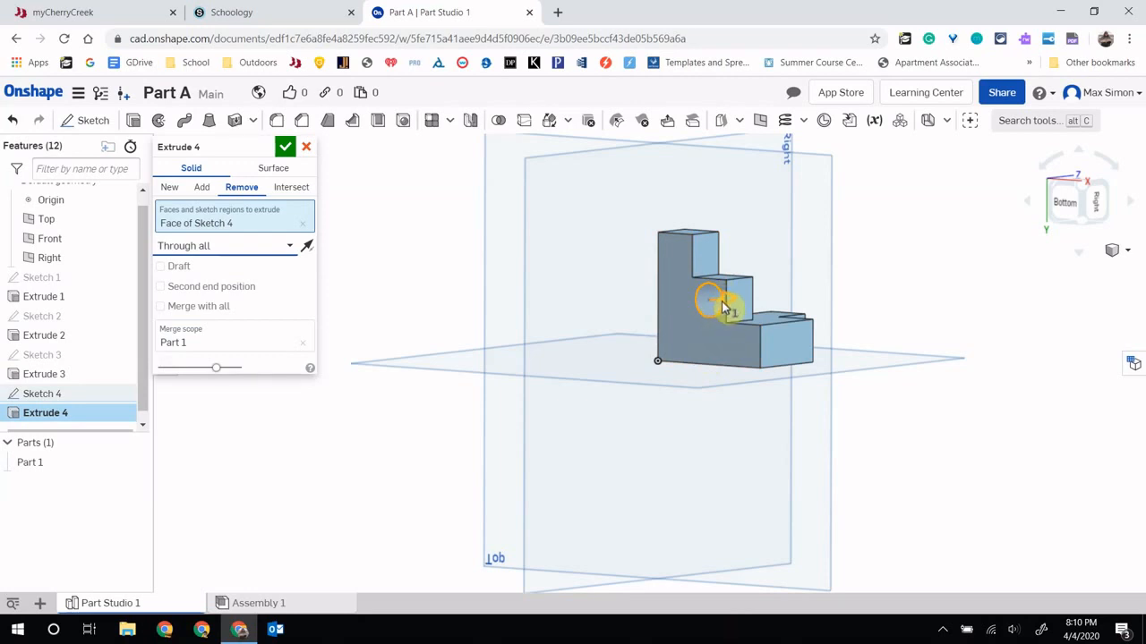
left_click(285, 147)
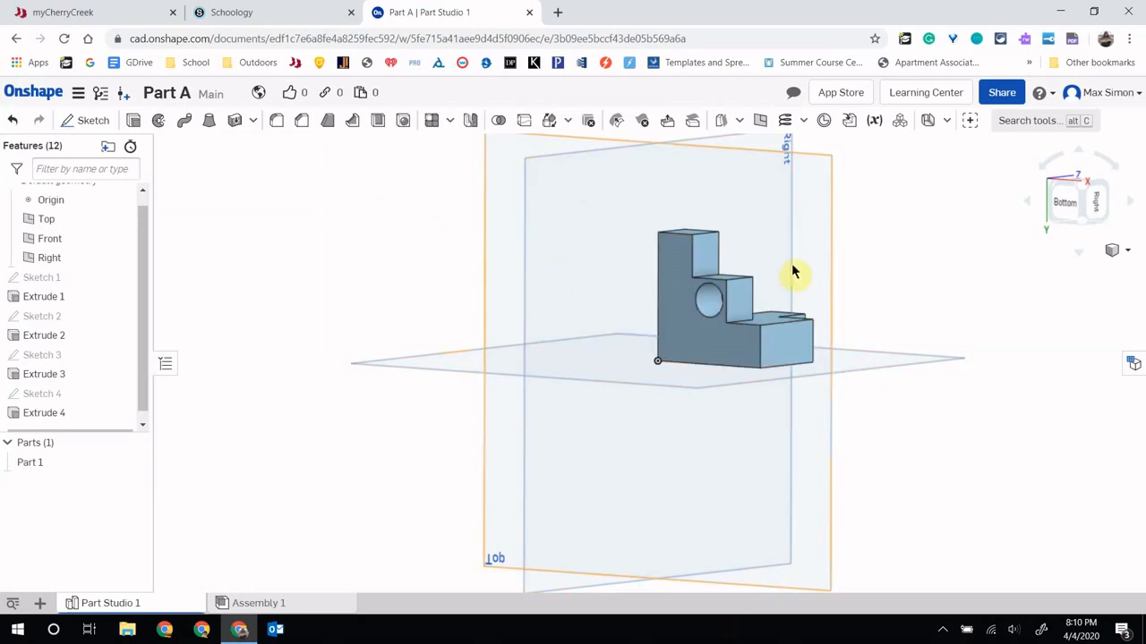
right_click_drag(851, 277, 811, 470)
Open the other Part A document and examine its Part 1 Drawing 1 sheet for the dimensions, material and mass
left_click(31, 94)
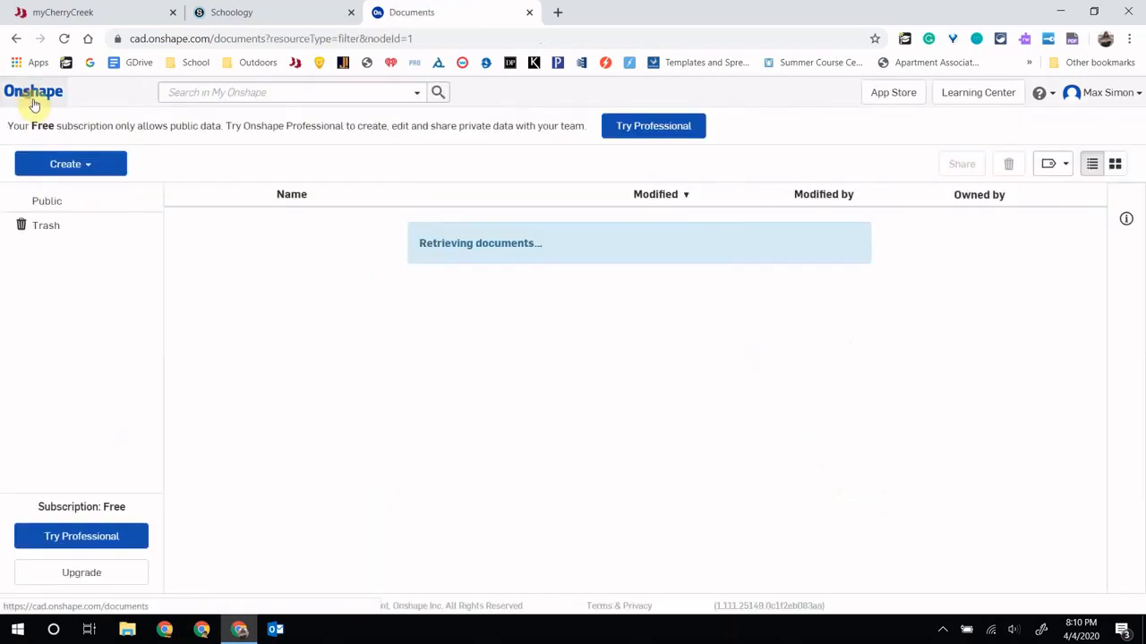
left_click(295, 400)
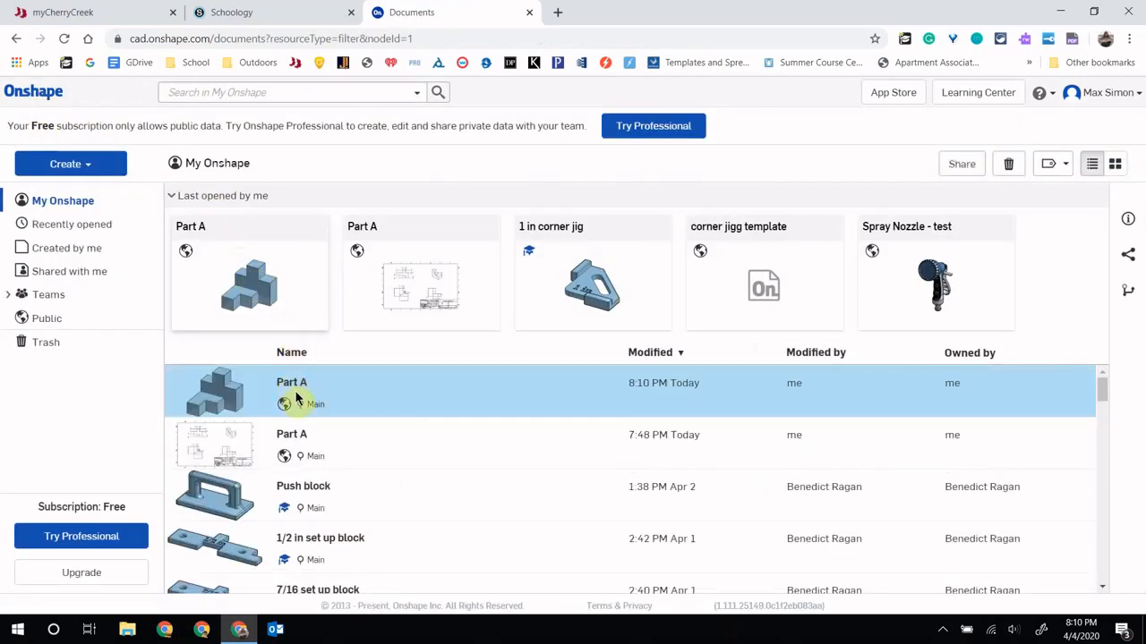
left_click(439, 296)
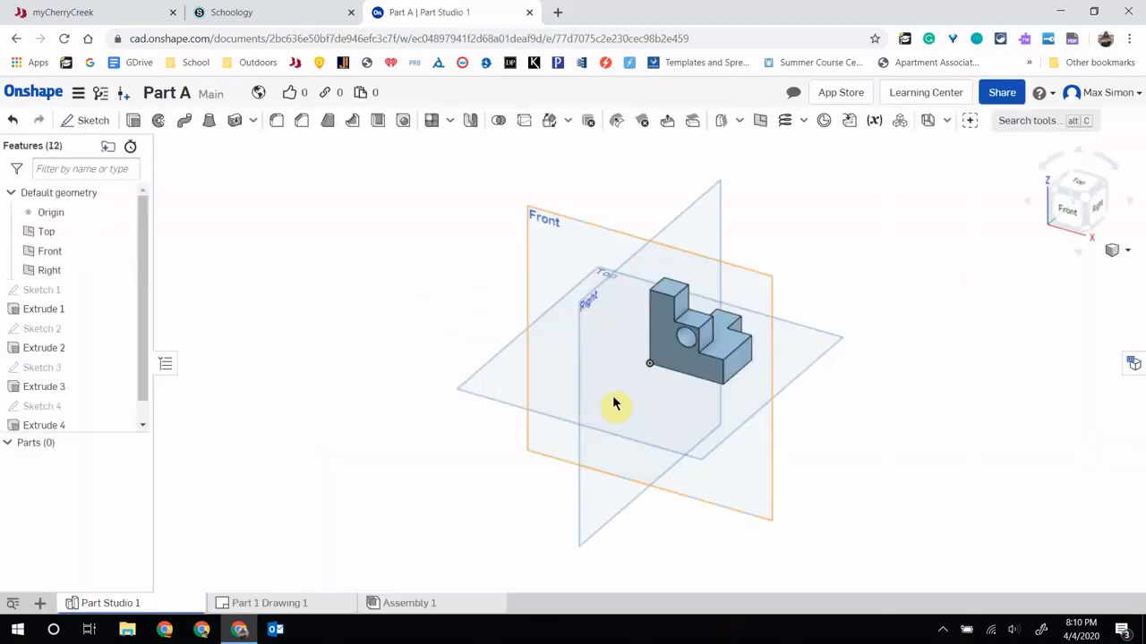
mouse_move(782, 374)
right_mouse_down()
mouse_move(671, 372)
mouse_move(732, 408)
mouse_move(910, 372)
mouse_move(867, 439)
mouse_move(796, 445)
mouse_move(737, 481)
mouse_move(726, 501)
right_mouse_up()
mouse_move(264, 608)
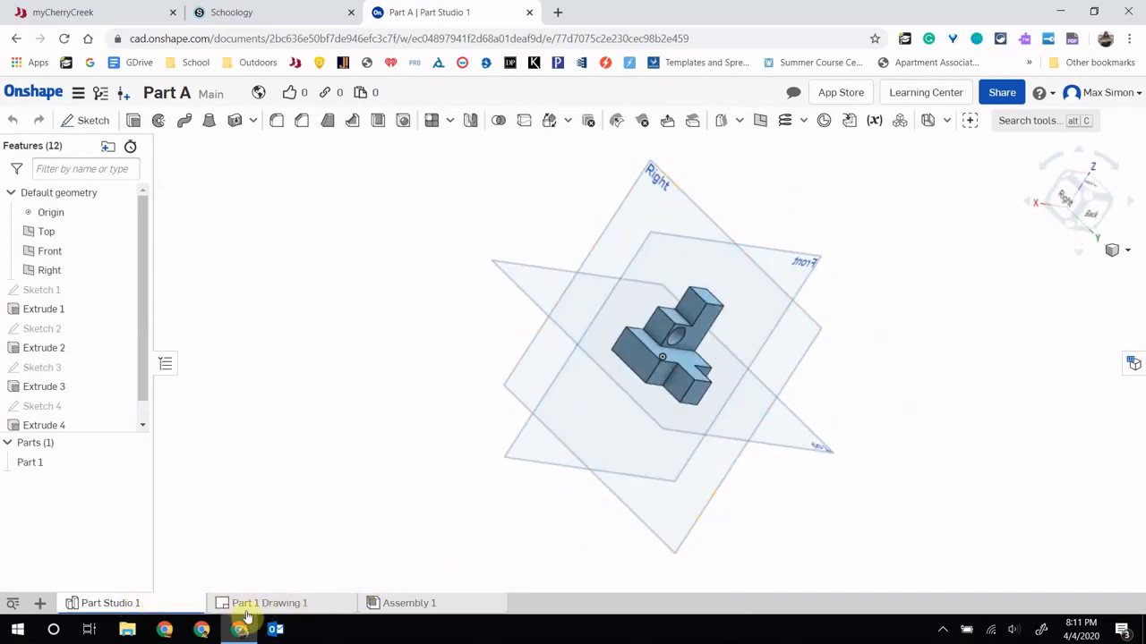
left_click(258, 606)
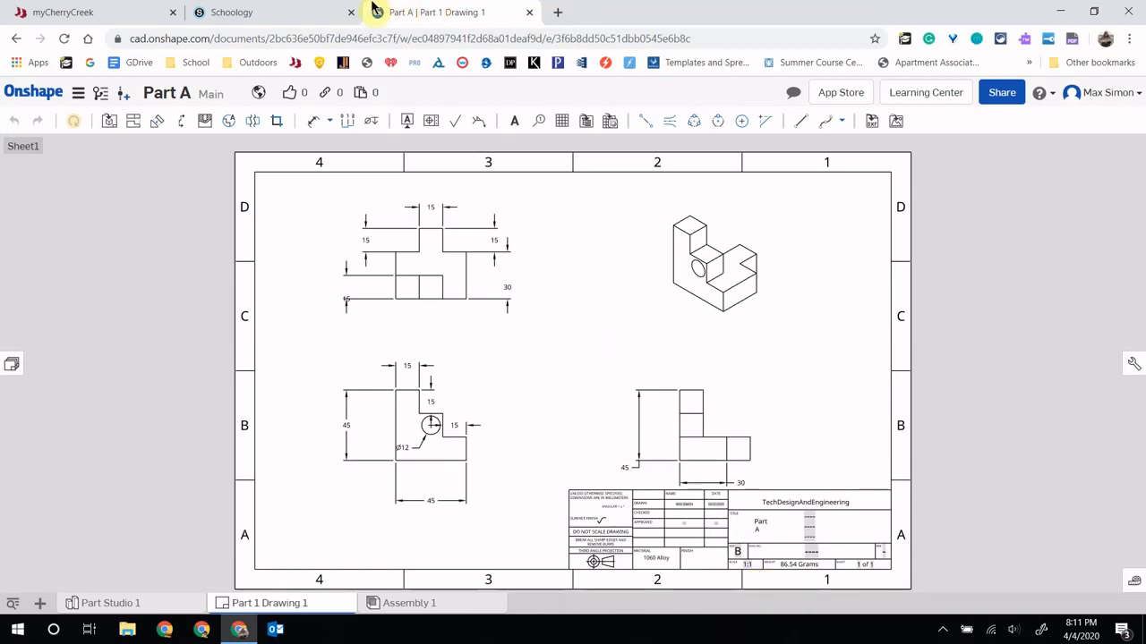
Return to the documents list and reopen the most recently modified Part A document
left_click(12, 99)
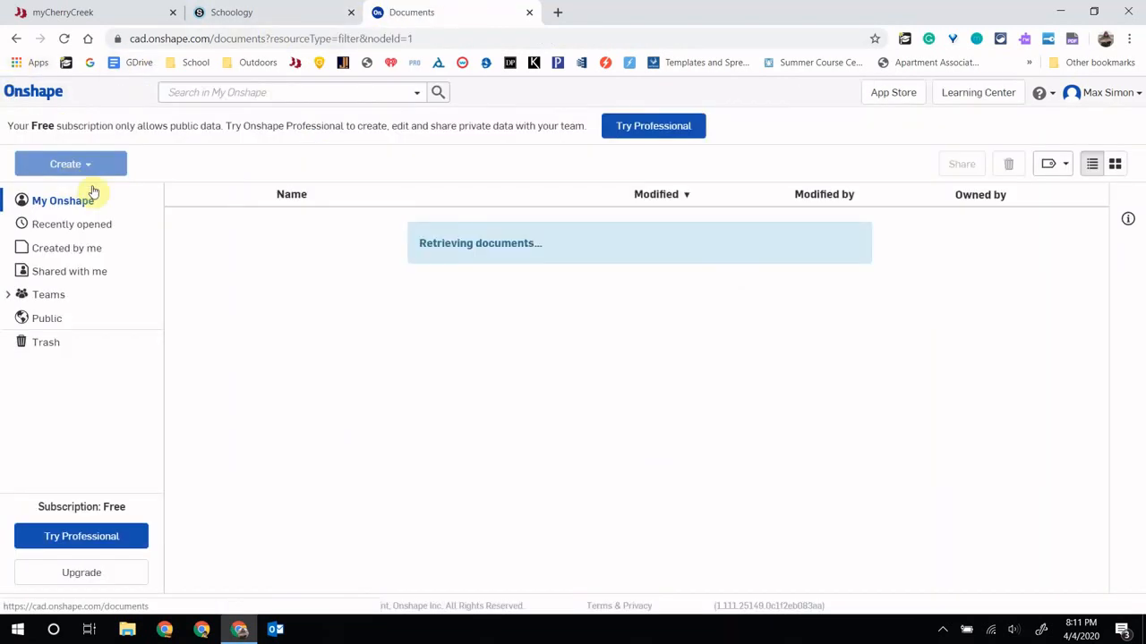
left_click(312, 435)
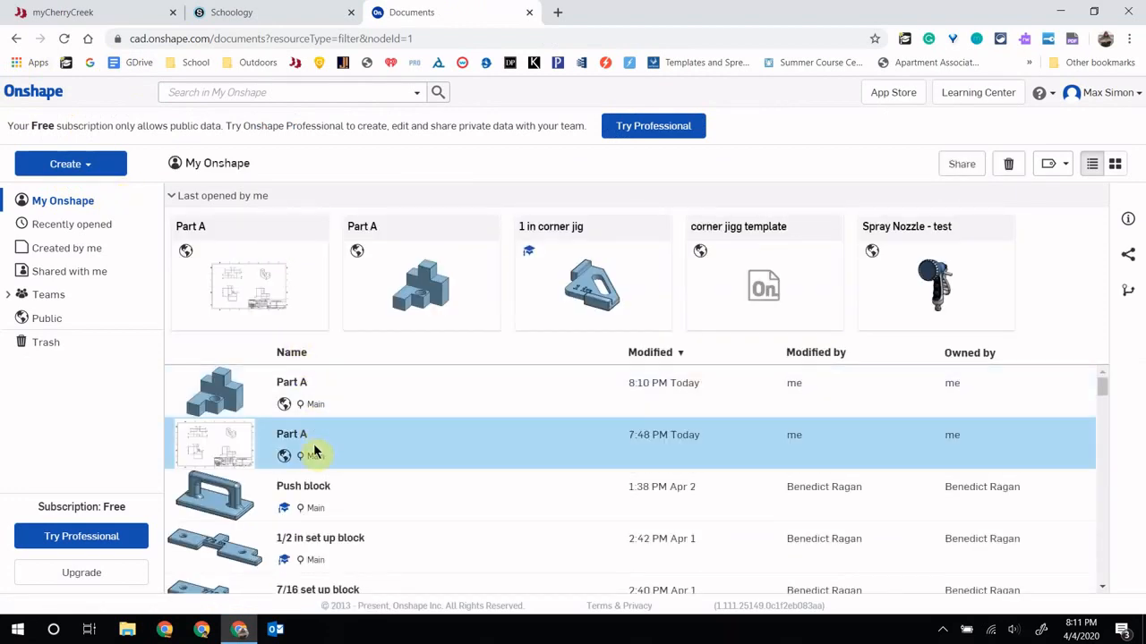
left_click(293, 383)
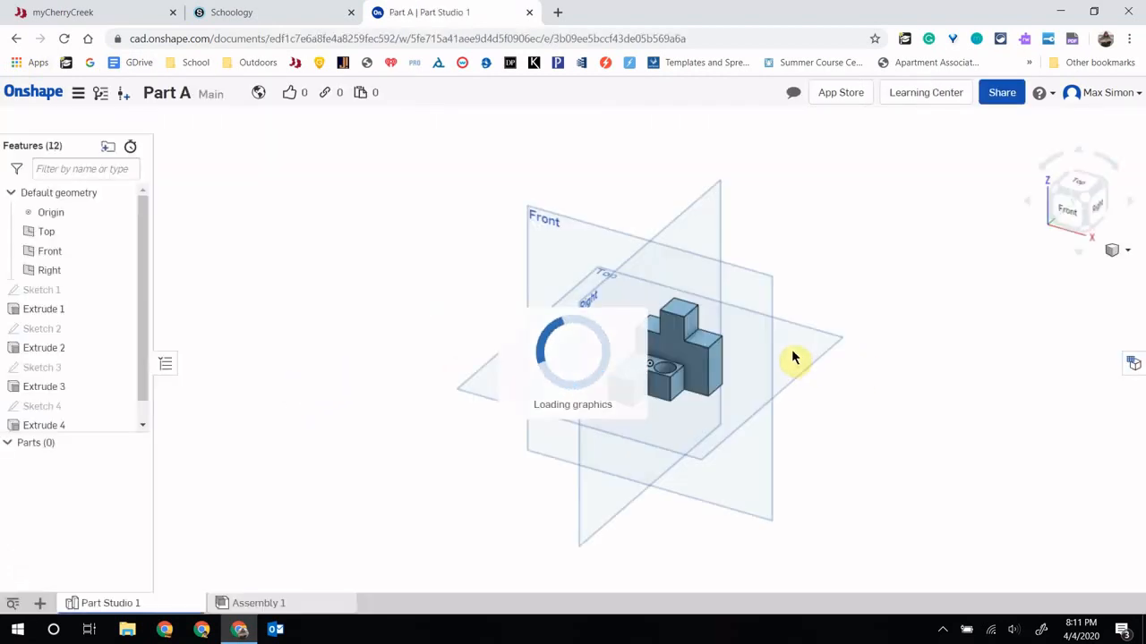
Assign the material Aluminum - 1060 from the Onshape Material Library to Part 1
right_click(696, 365)
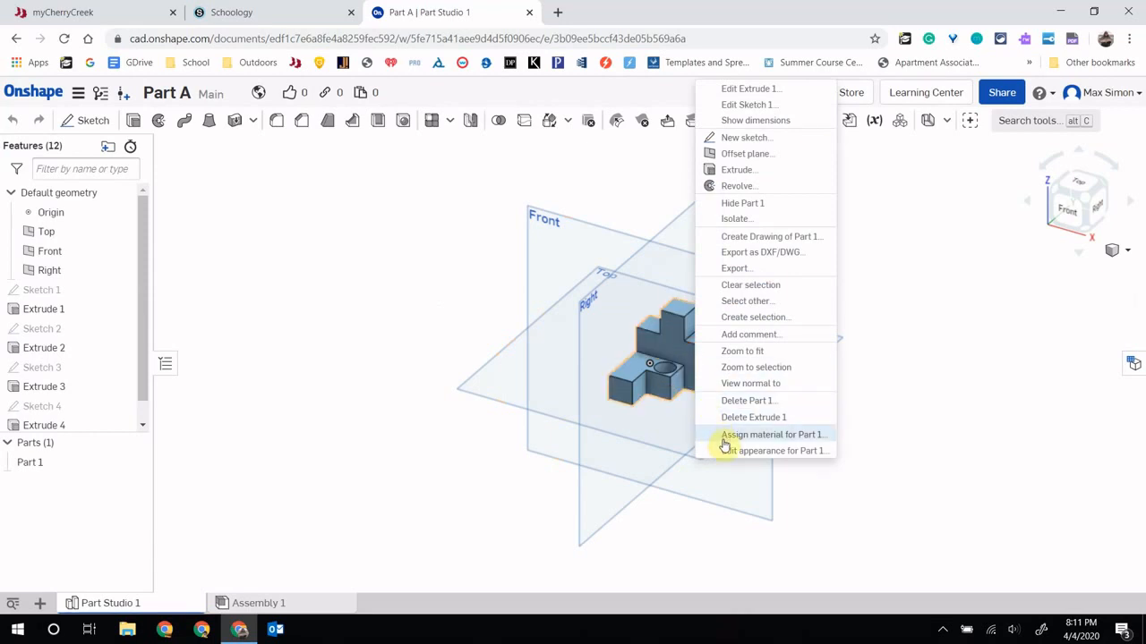
left_click(793, 435)
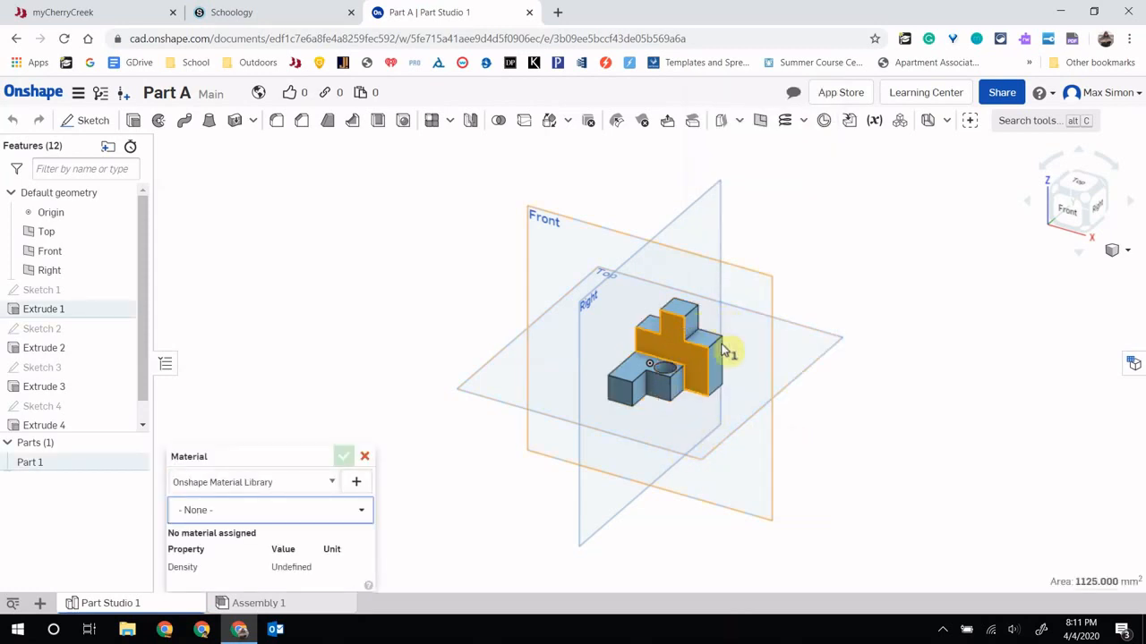
left_click(334, 511)
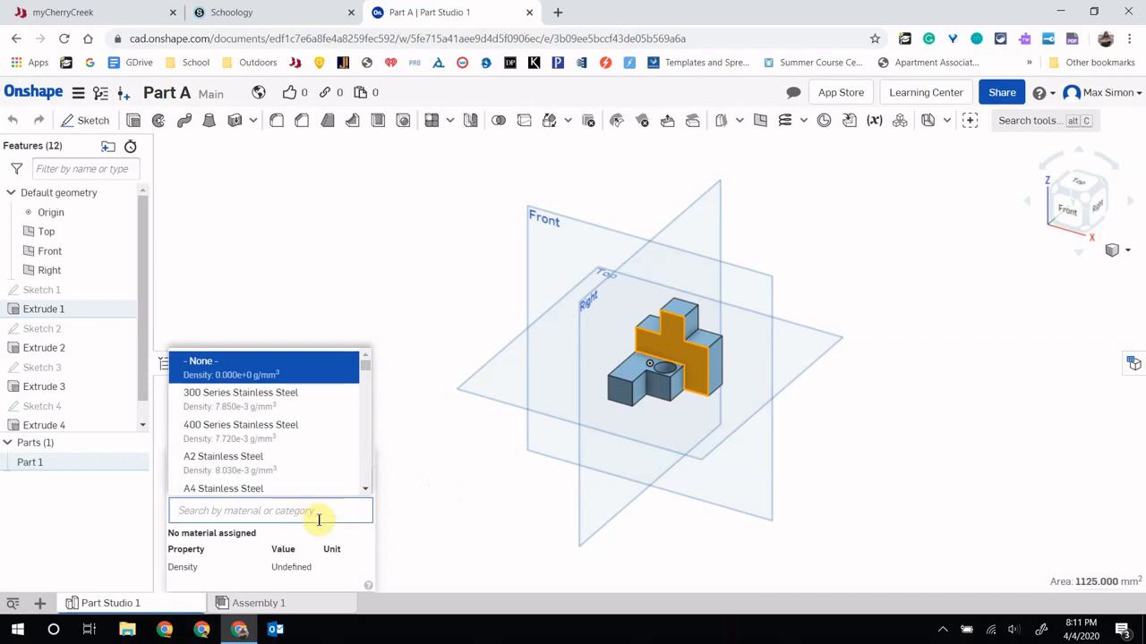
type("1060")
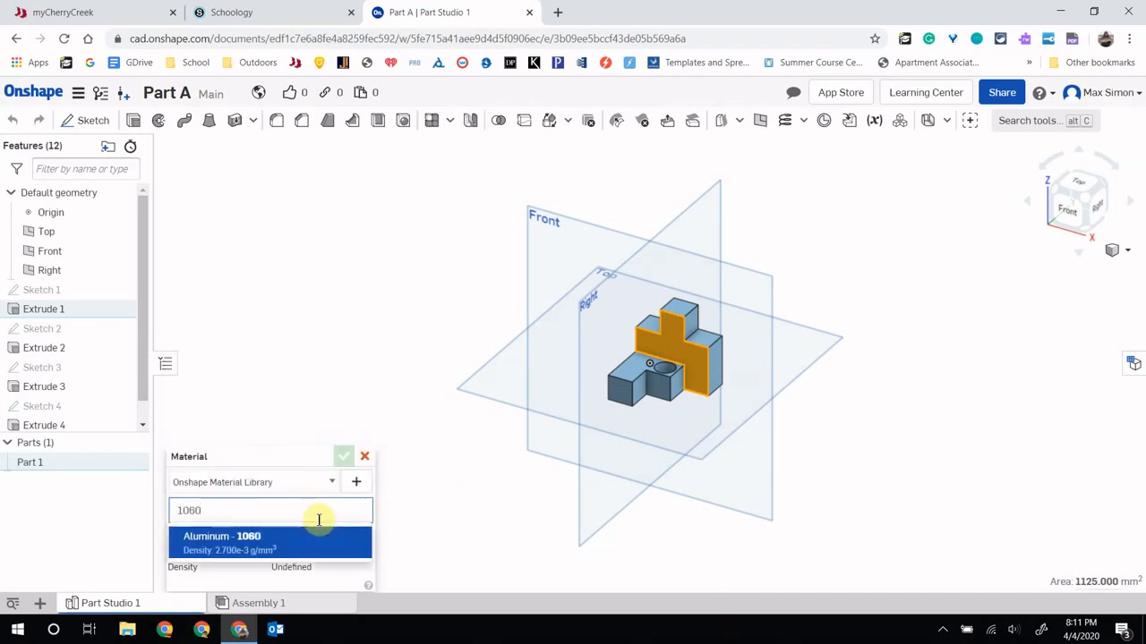
left_click(209, 542)
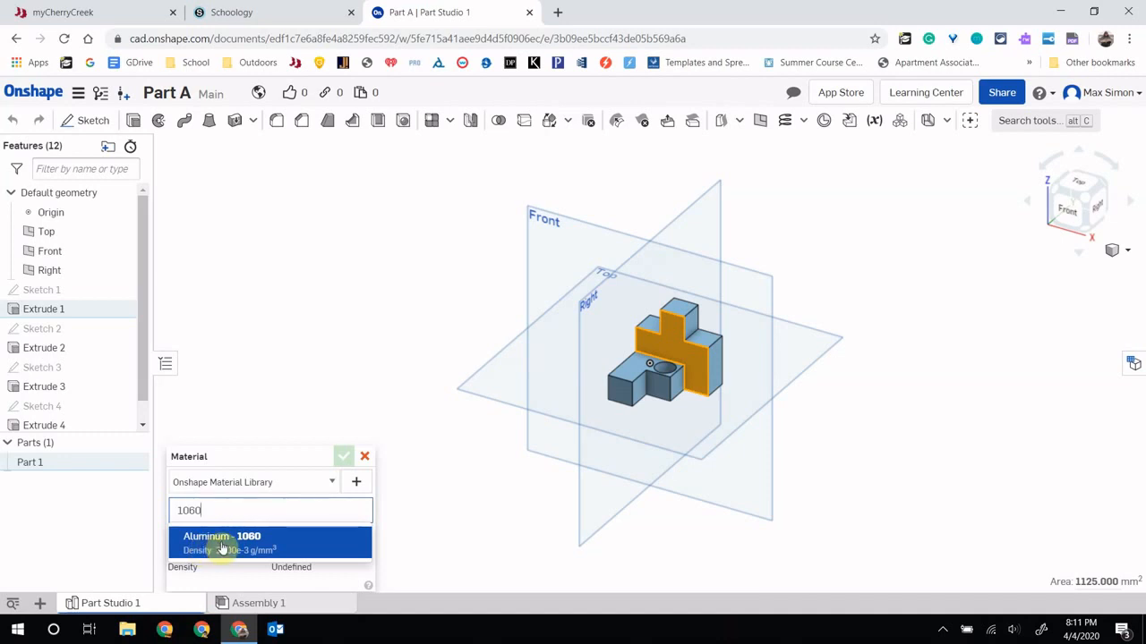
left_click(223, 546)
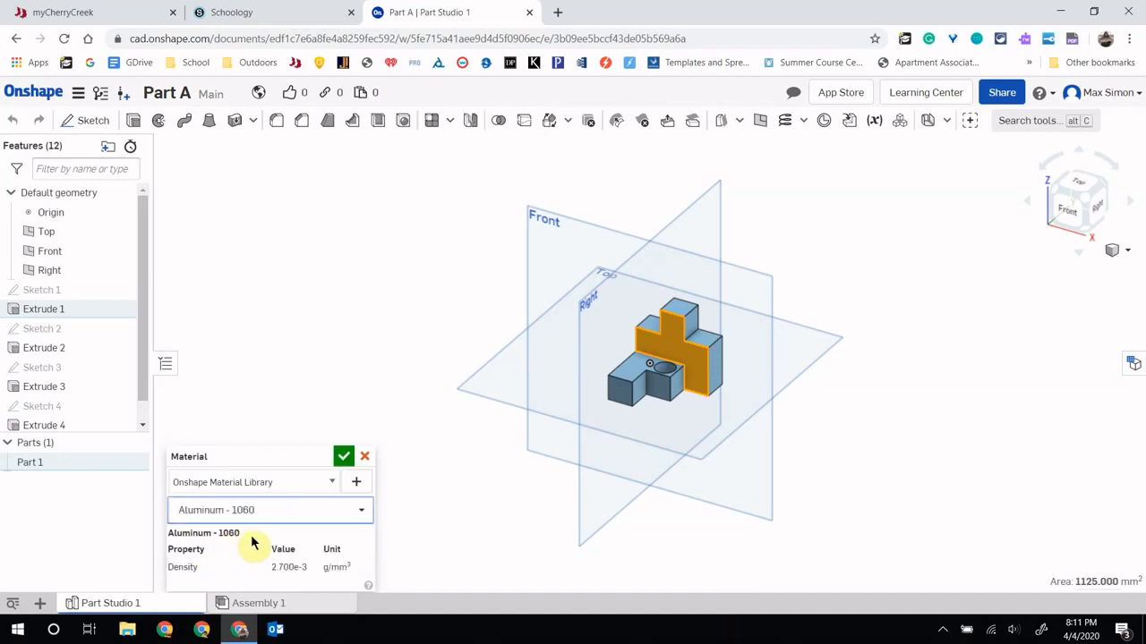
left_click(343, 458)
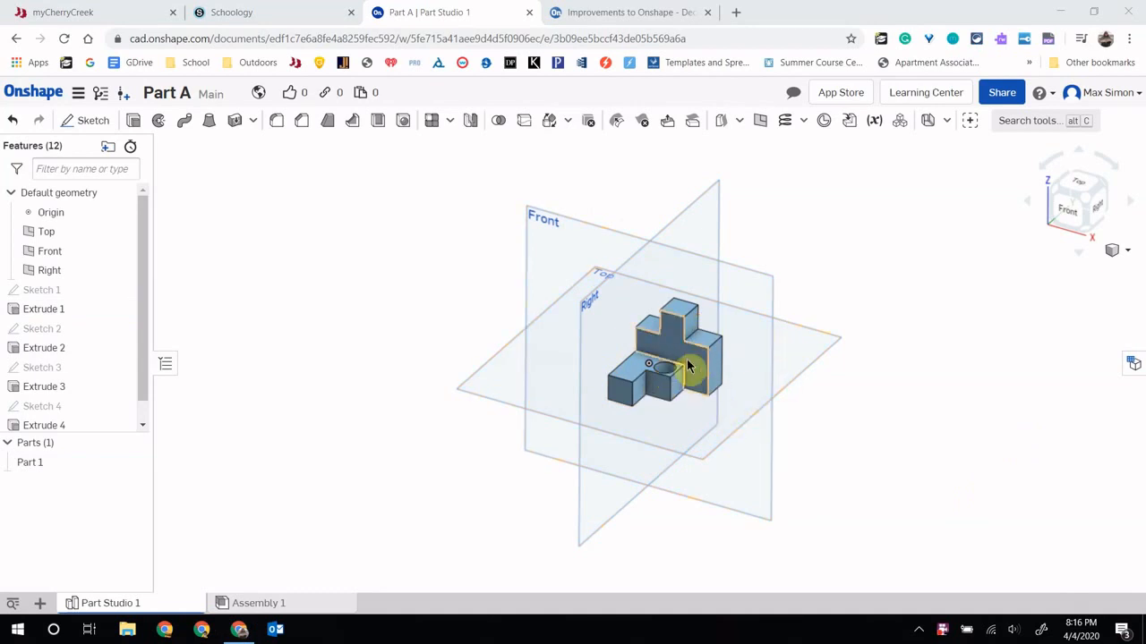
Select Part 1 and display its mass properties to check the mass
left_click(50, 462)
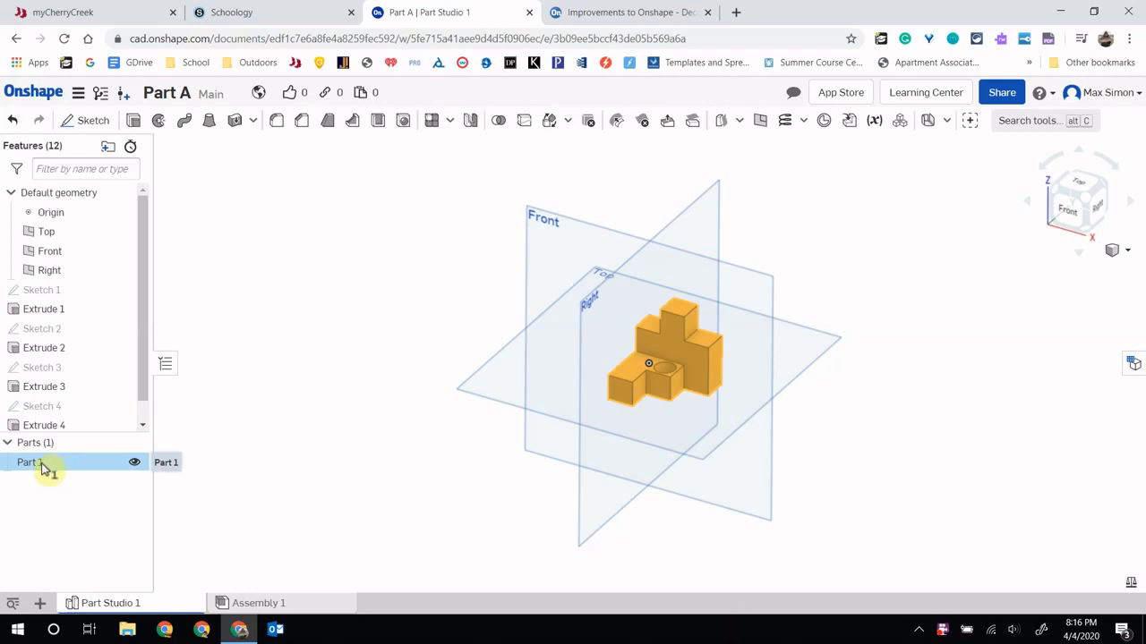
left_click(37, 464)
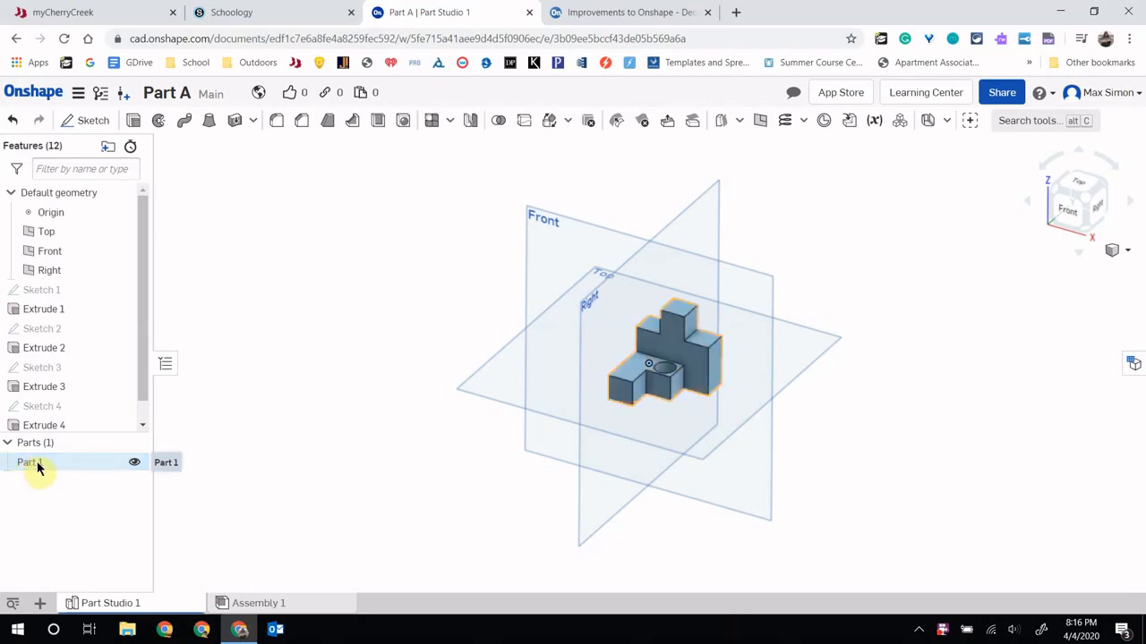
left_click(35, 464)
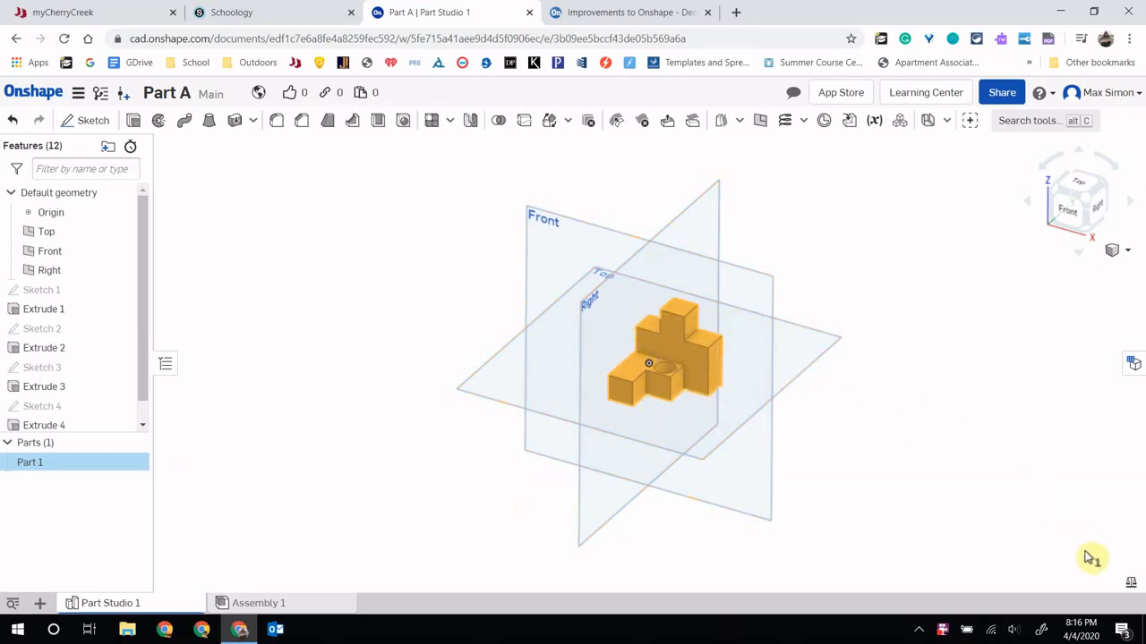
left_click(1131, 585)
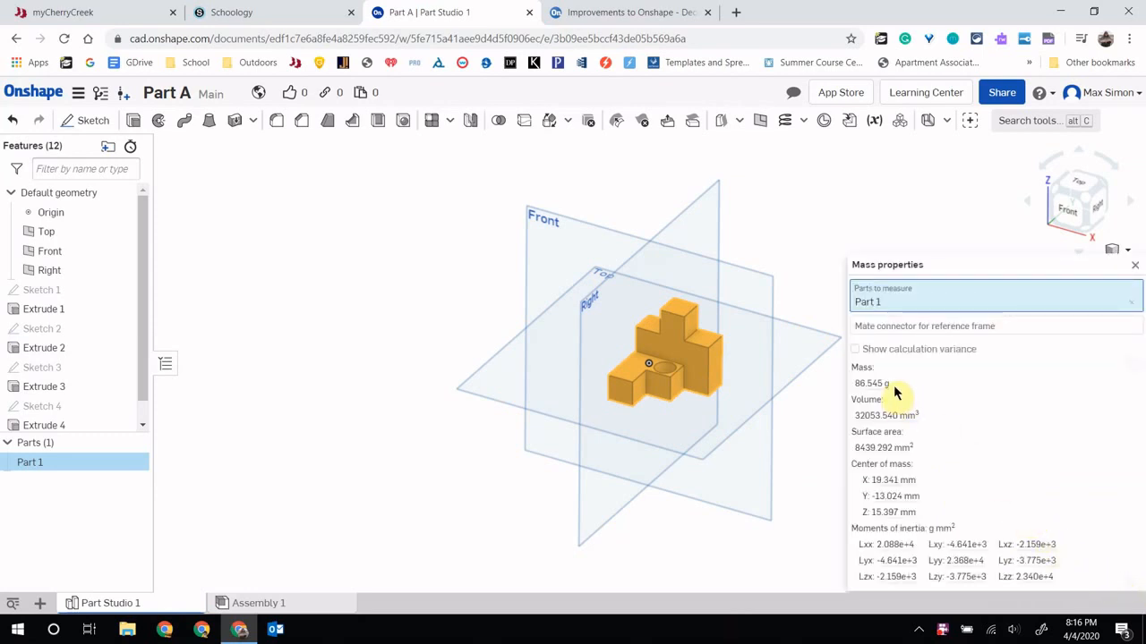
Highlight Part 1's mass value in the mass properties and glance at the Week 2 resources in Schoology
left_click_drag(893, 387, 853, 391)
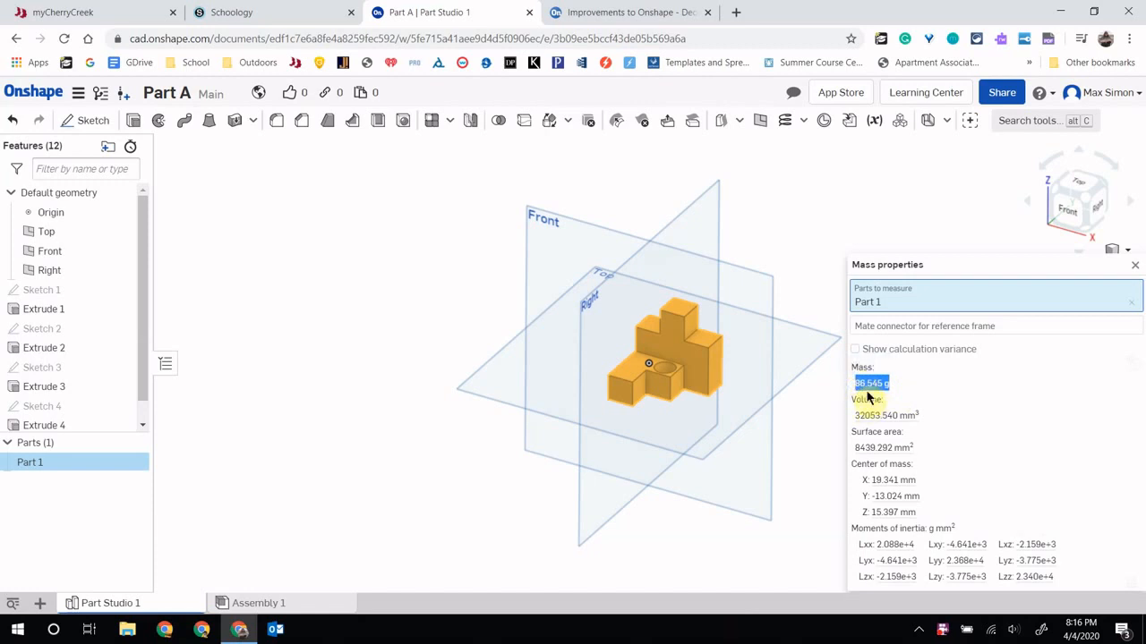
mouse_move(872, 395)
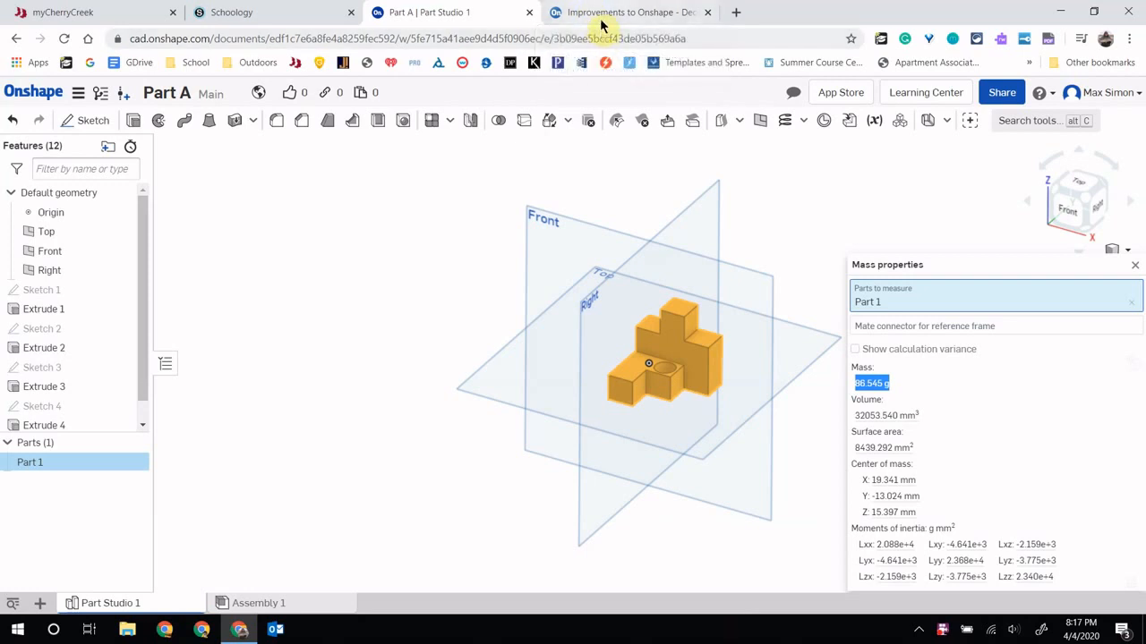
left_click(240, 12)
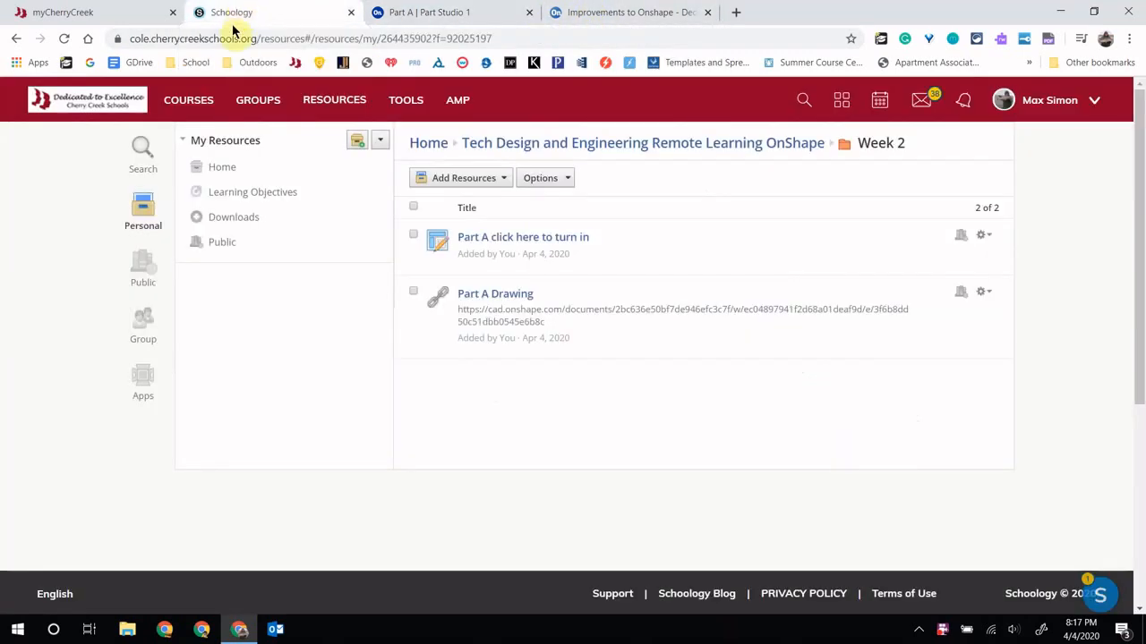
left_click(392, 11)
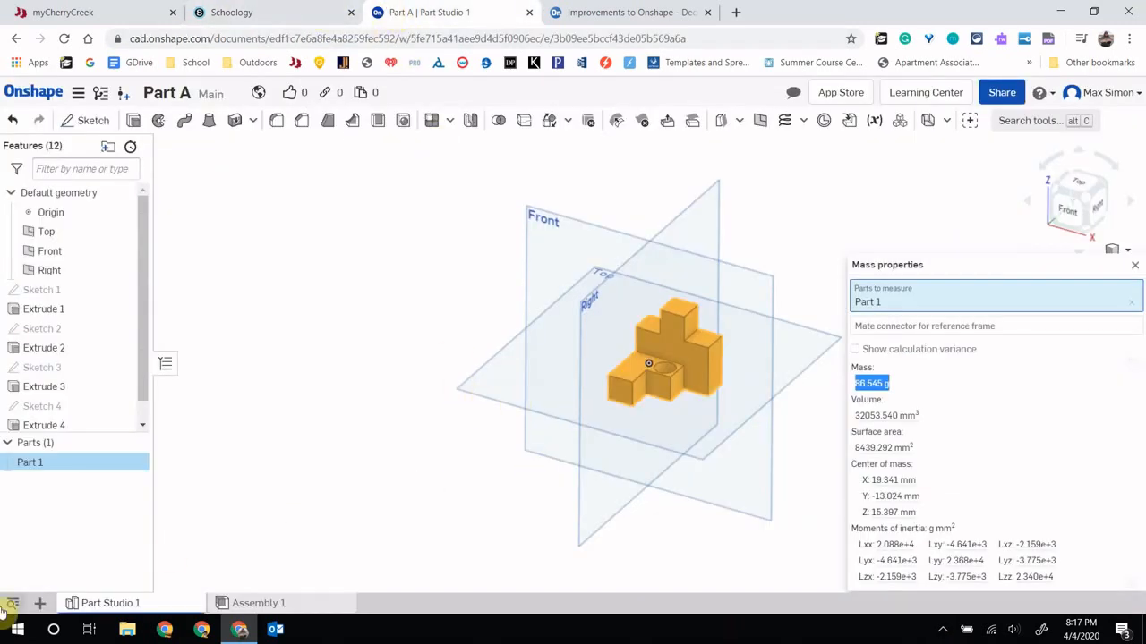
Open the other Part A document from the documents list and check the mass in its drawing's title block
left_click(47, 93)
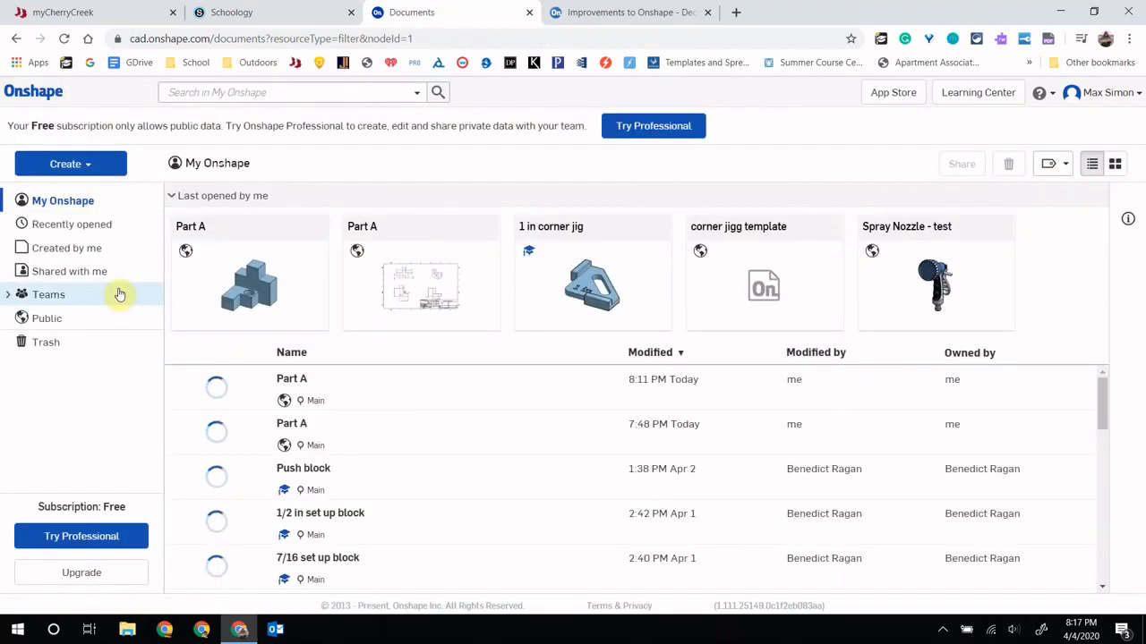
left_click(535, 402)
left_click(463, 291)
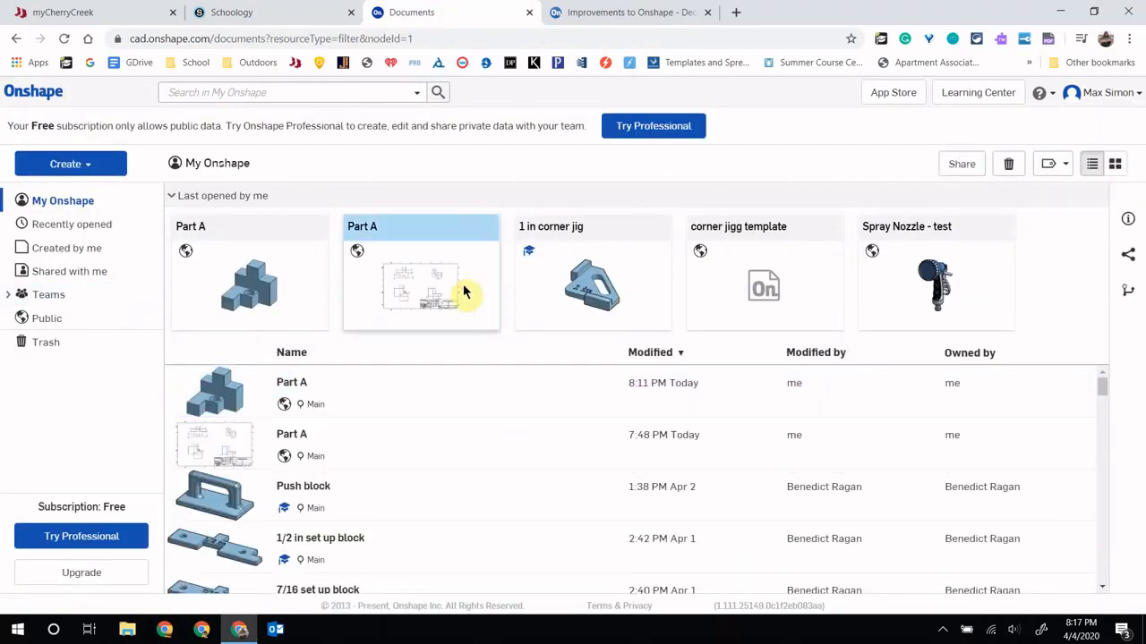
double_click(463, 292)
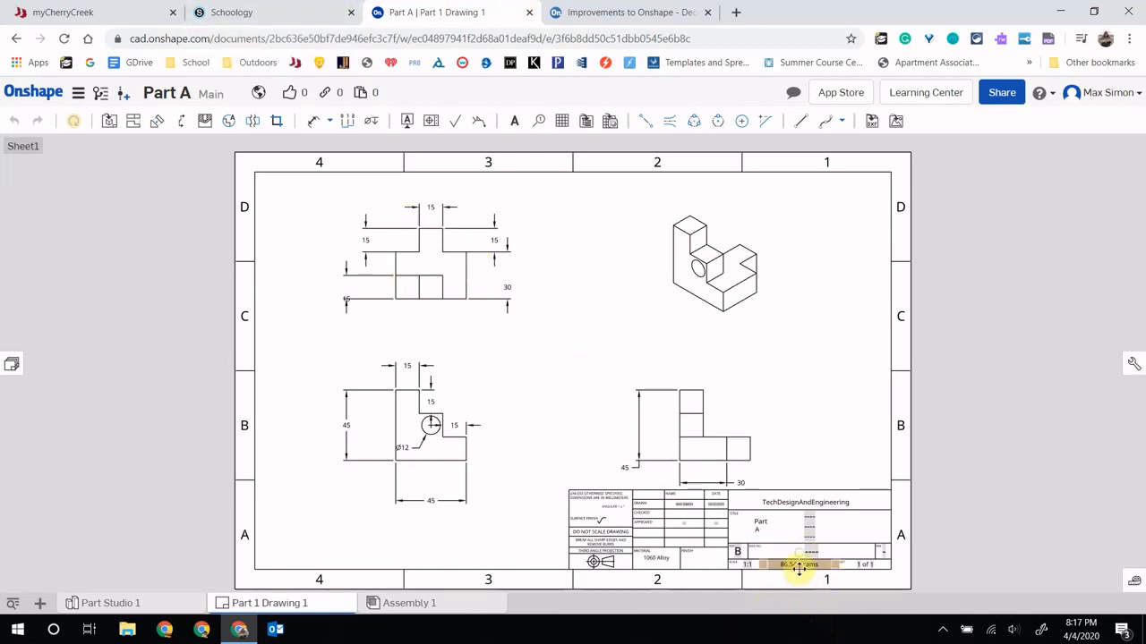
Reopen the modelled Part A document and display Part 1's mass properties to compare the mass with the drawing
left_click(45, 99)
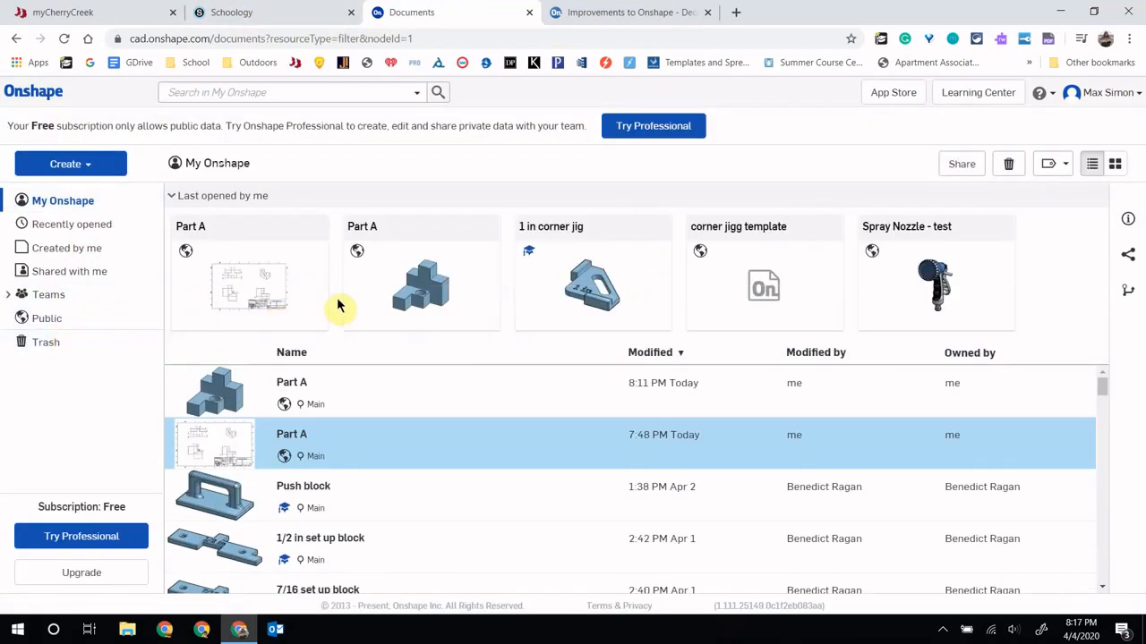
left_click(303, 394)
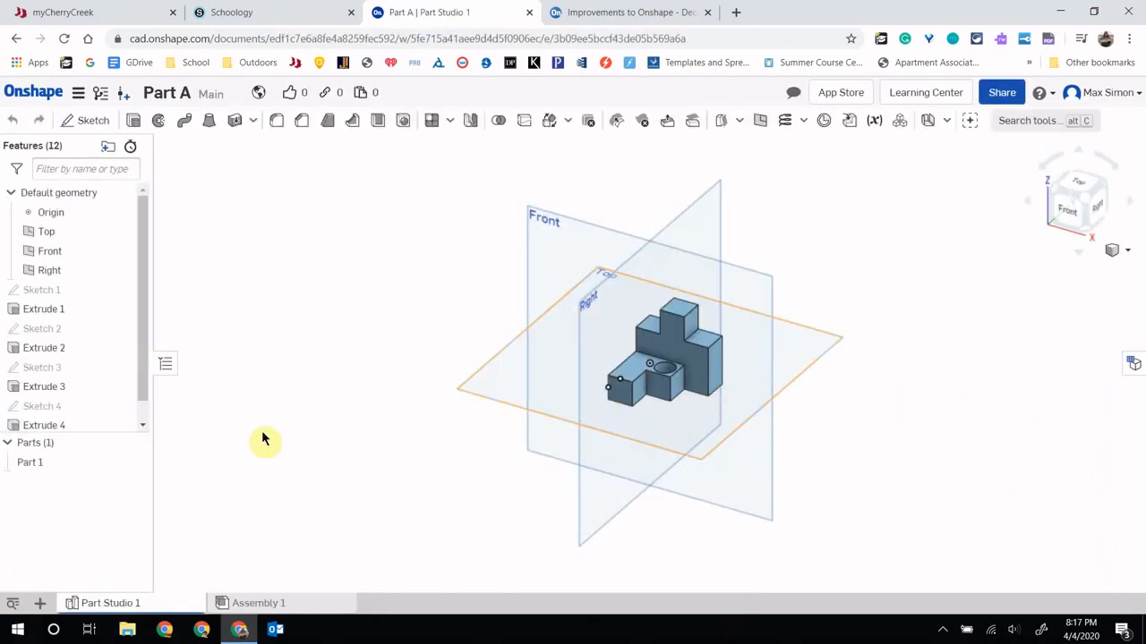
left_click(61, 464)
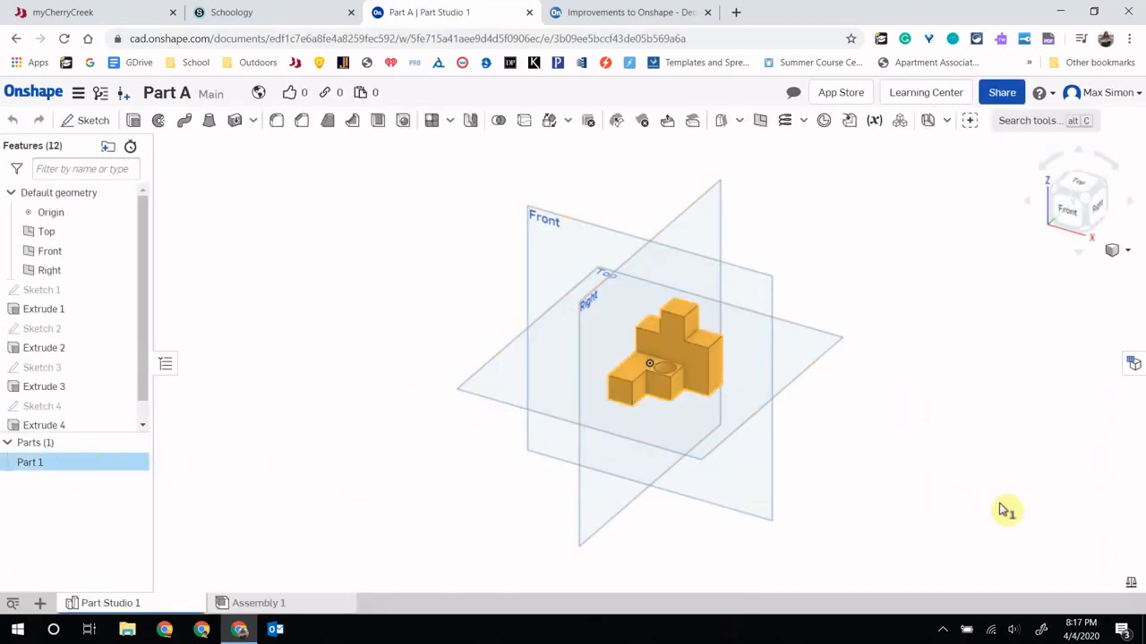
left_click(1130, 583)
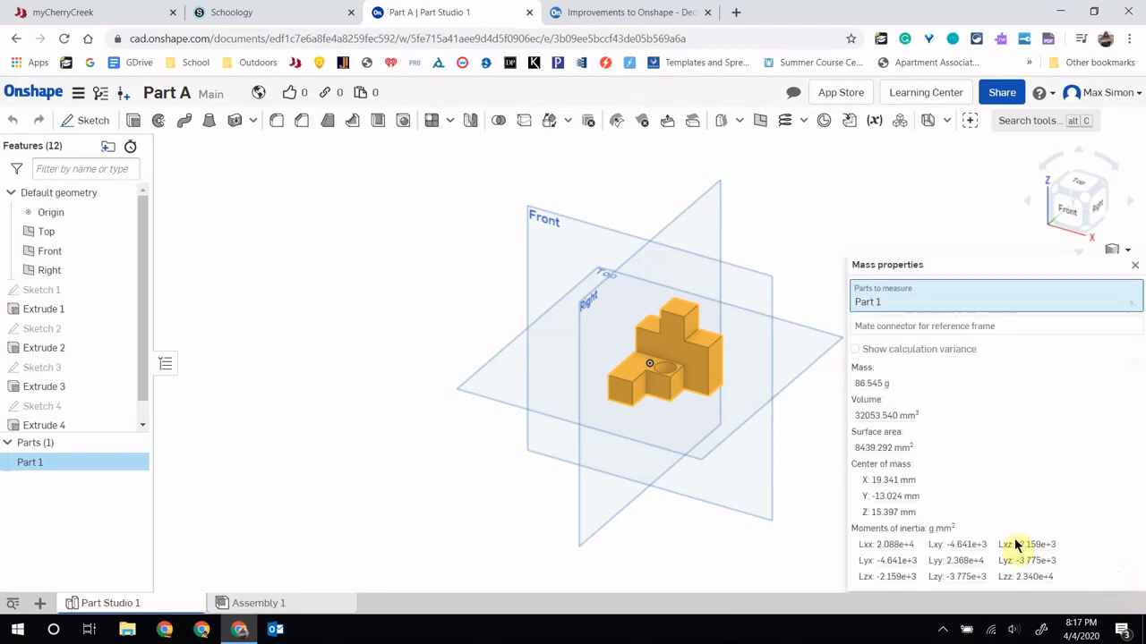
left_click_drag(887, 383, 813, 388)
left_click(900, 387)
left_click(1137, 269)
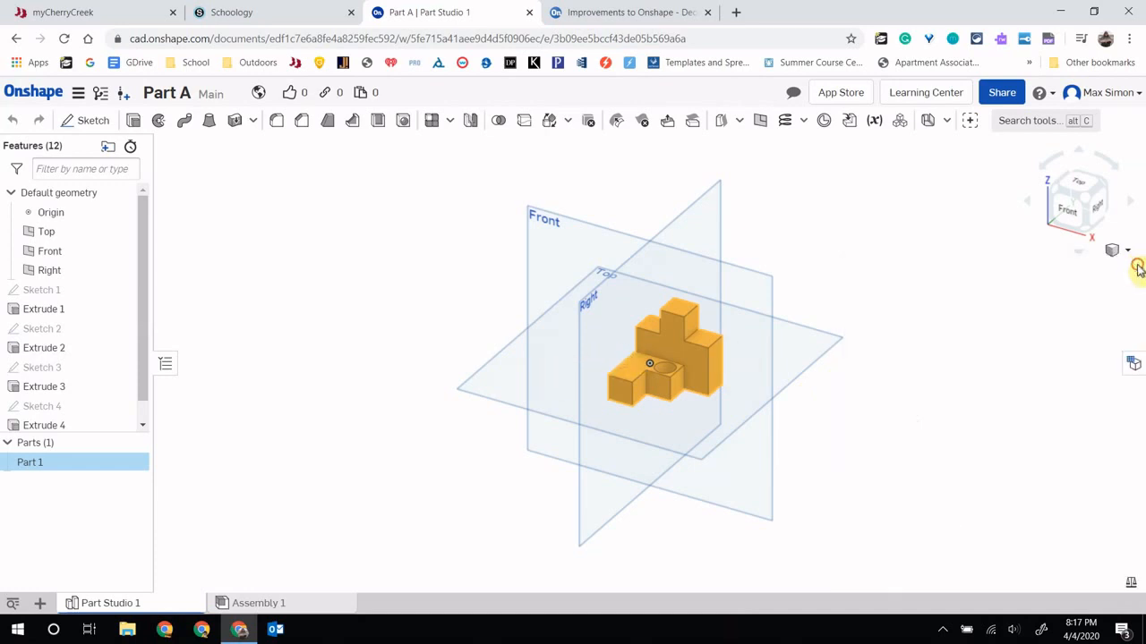
Set the workspace units' length and mass display decimals to 0.12 and recheck Part 1's mass
left_click(79, 93)
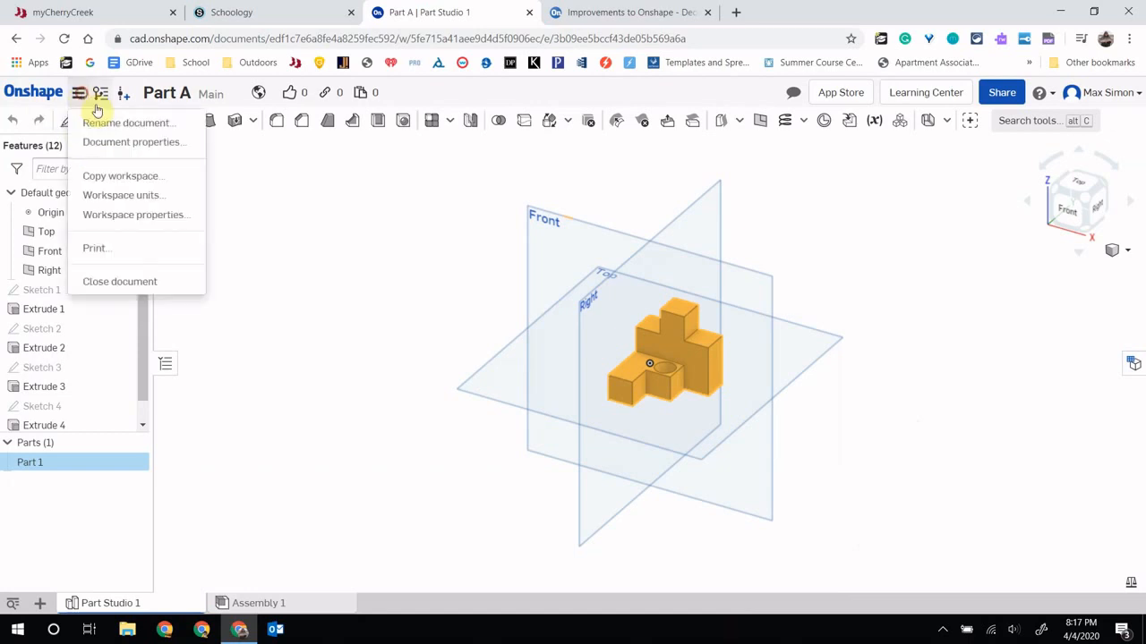
left_click(153, 197)
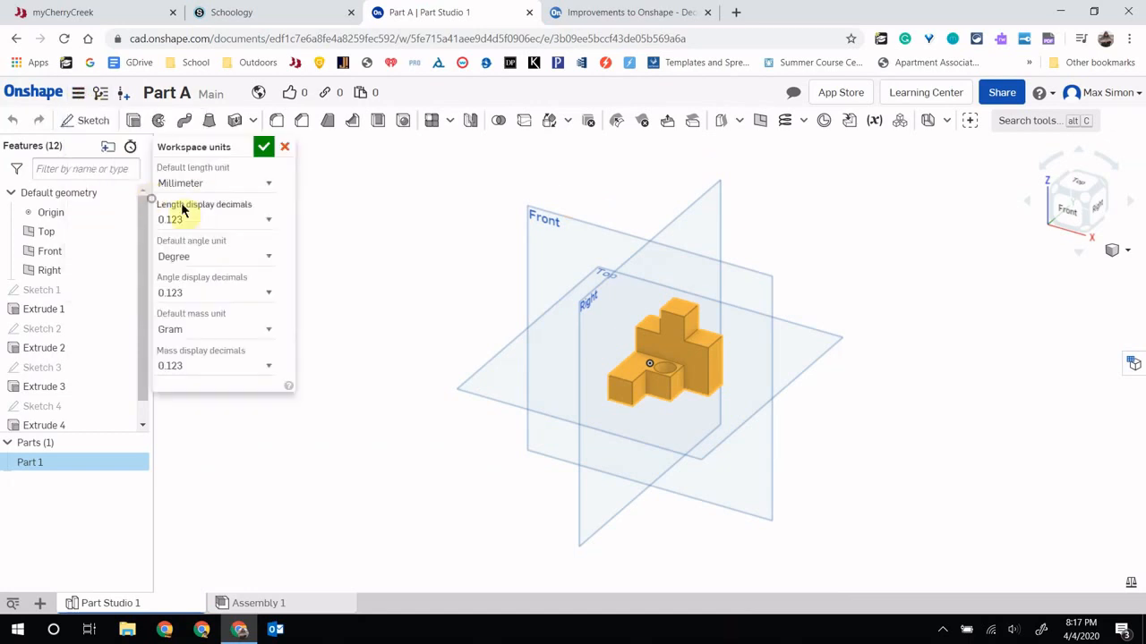
left_click(264, 222)
left_click(234, 291)
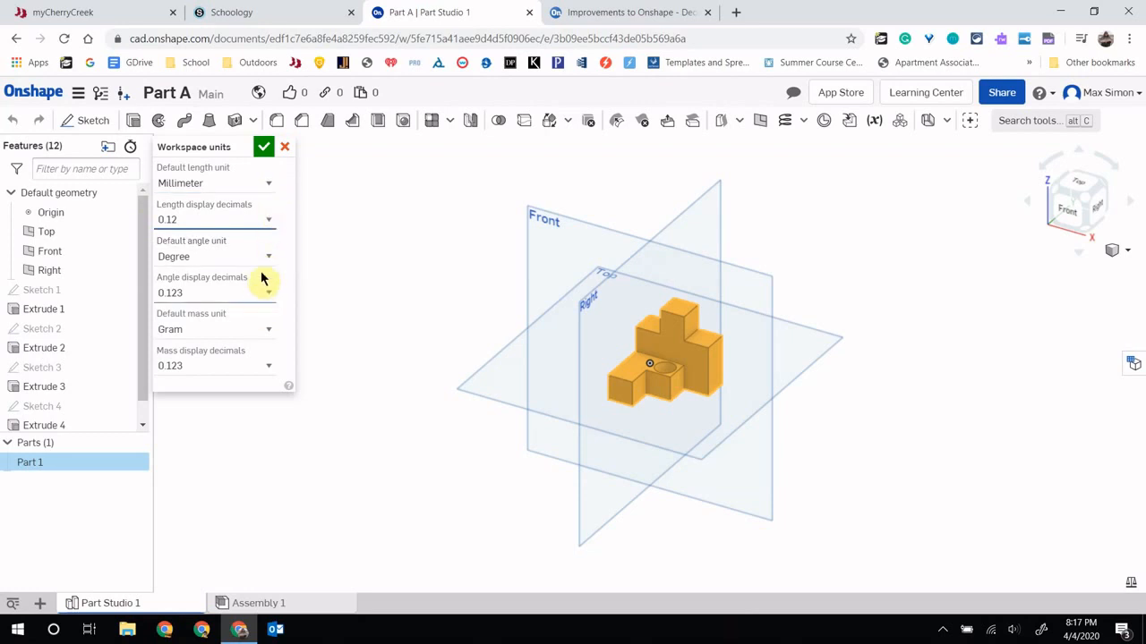
left_click(262, 162)
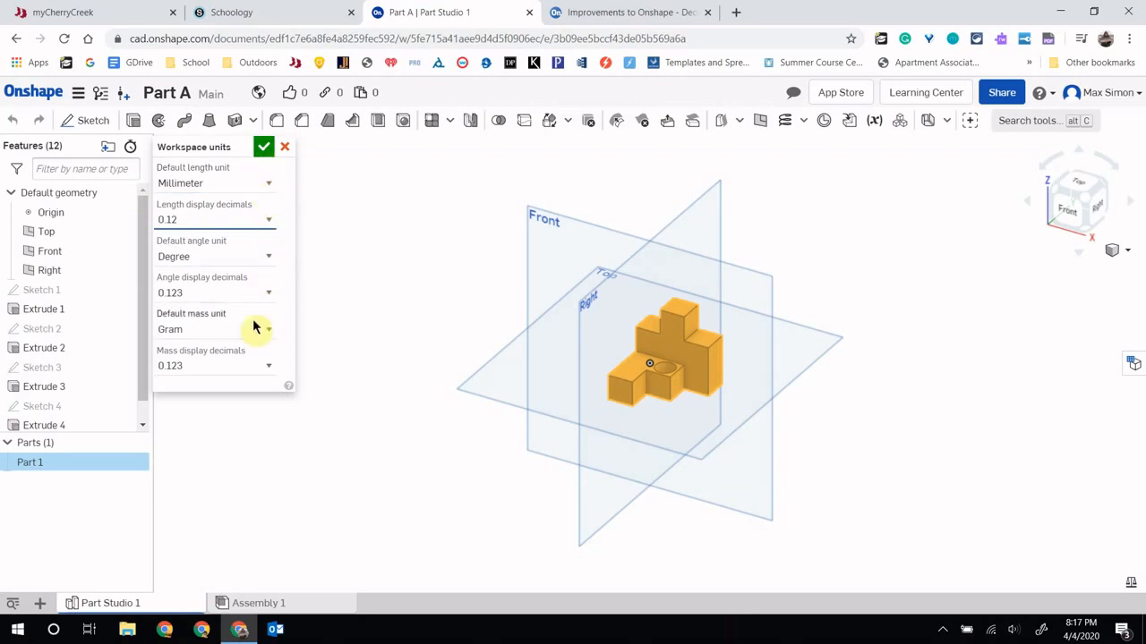
left_click(250, 367)
left_click(240, 436)
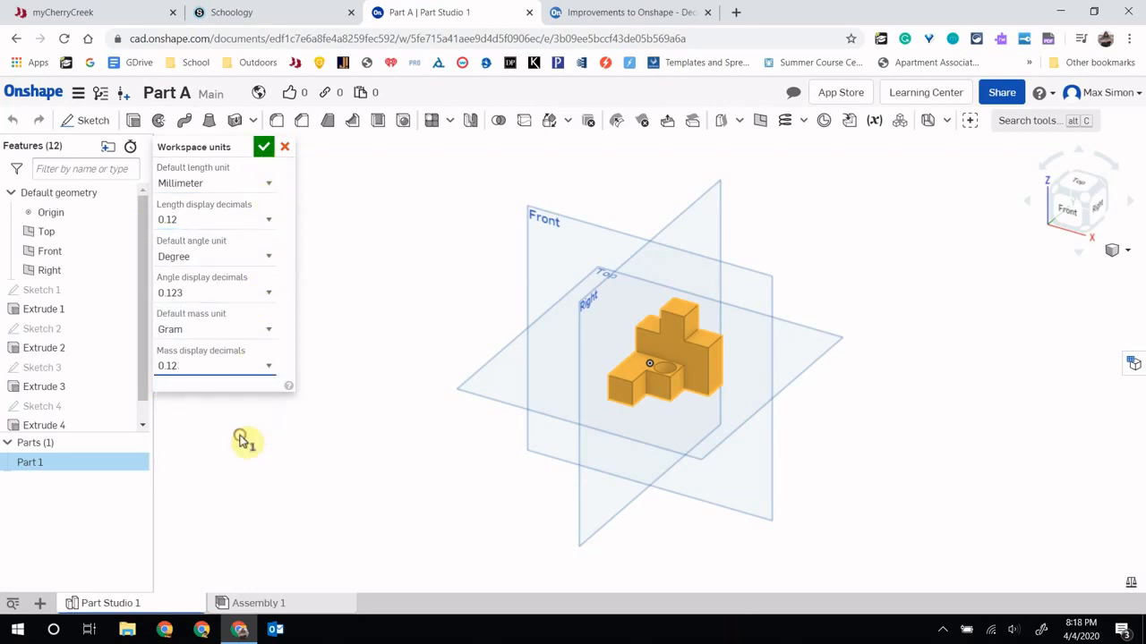
left_click(271, 154)
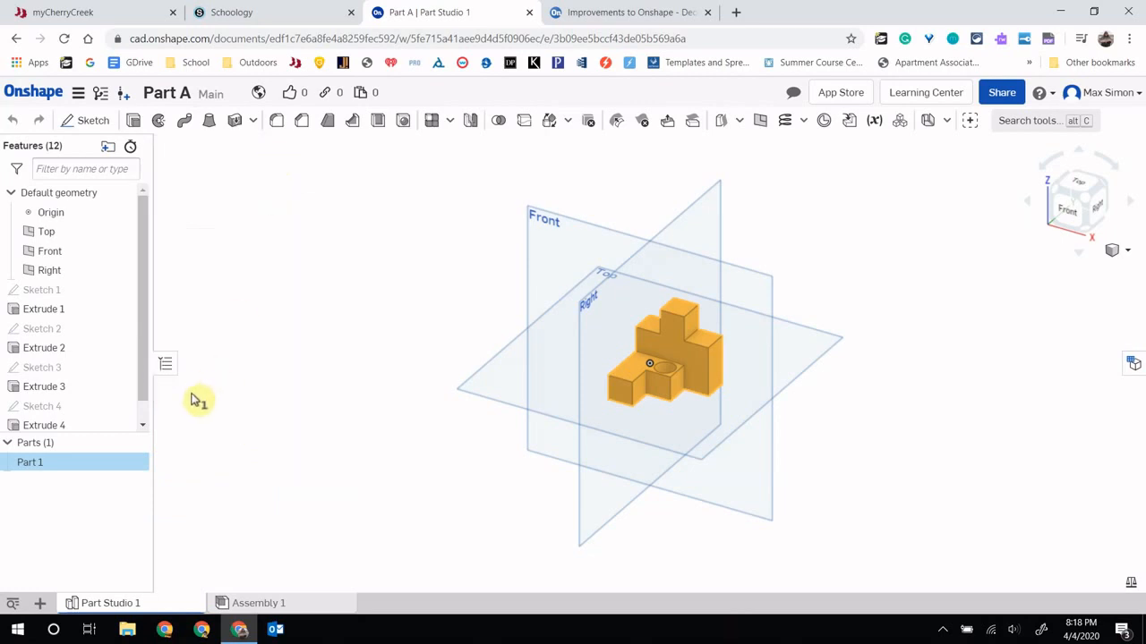
left_click(1129, 579)
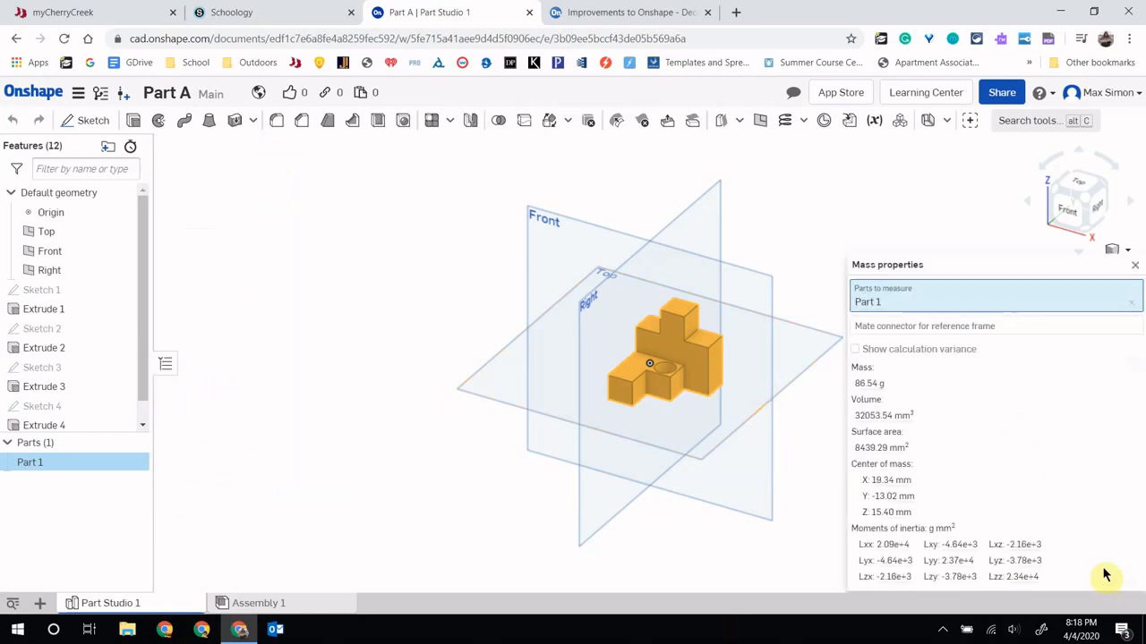
left_click_drag(854, 383, 900, 383)
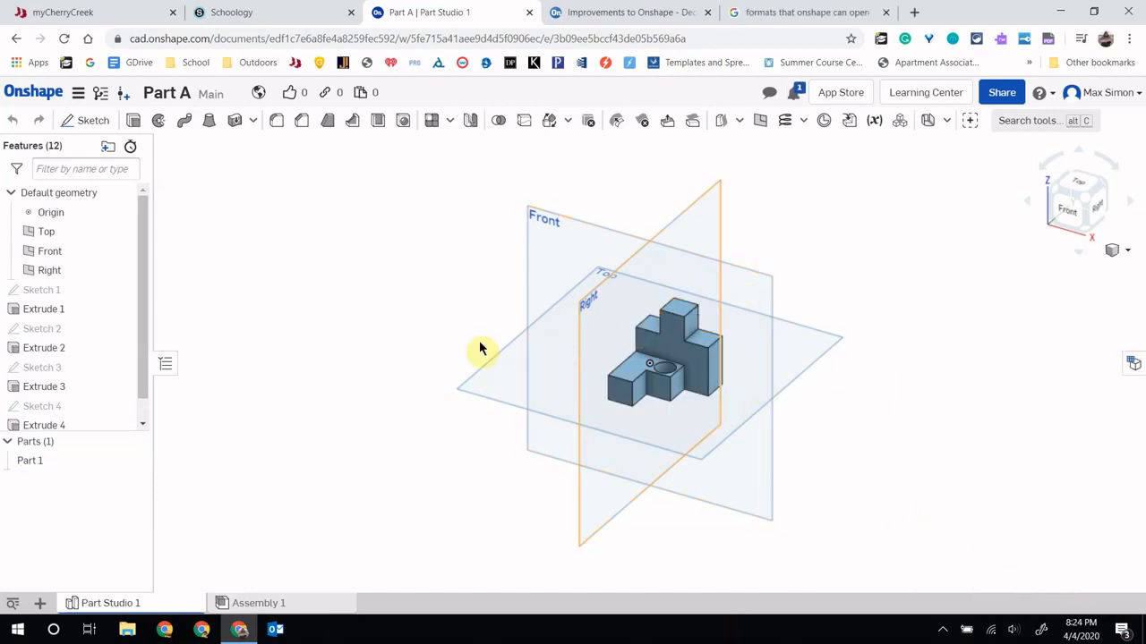
Open the share settings for Part A and copy its document link to the clipboard
left_click(1002, 93)
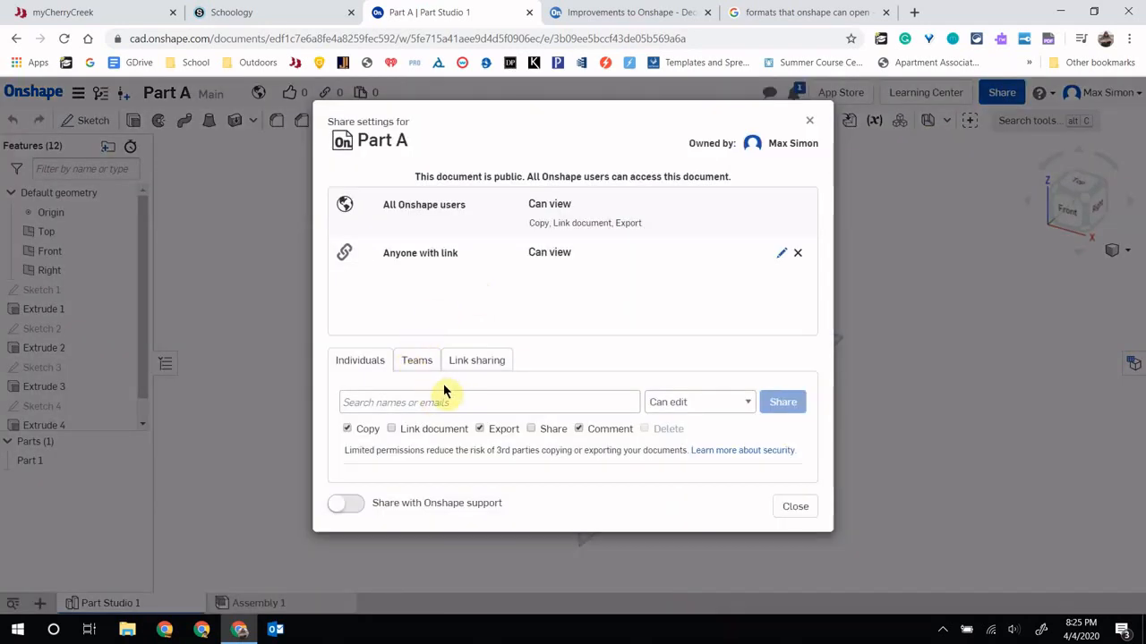
left_click(475, 359)
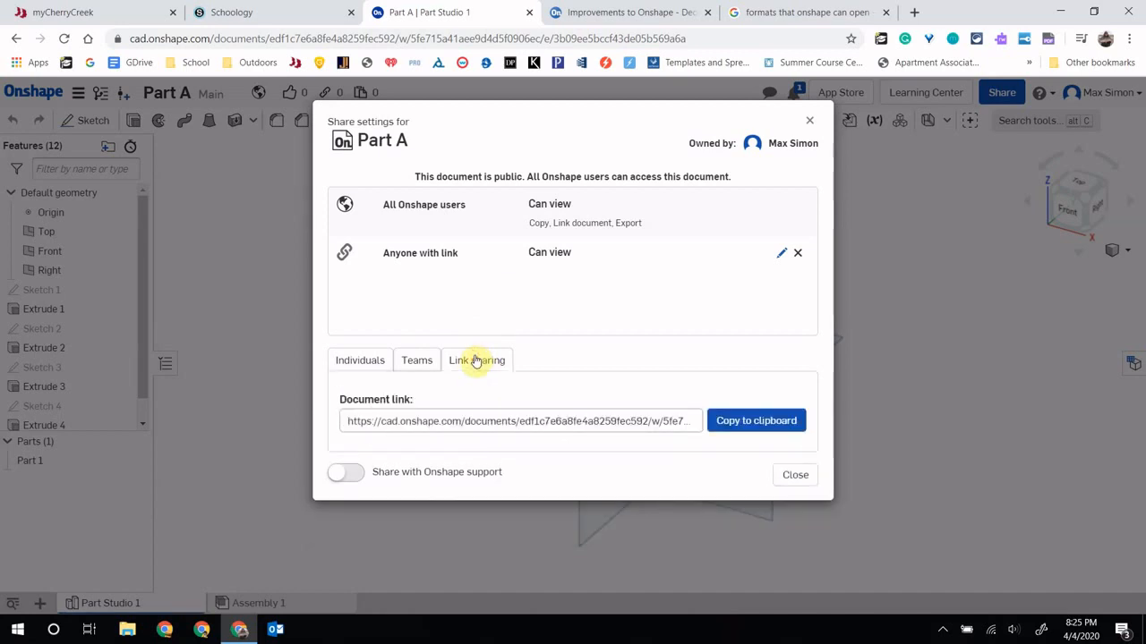
left_click(727, 421)
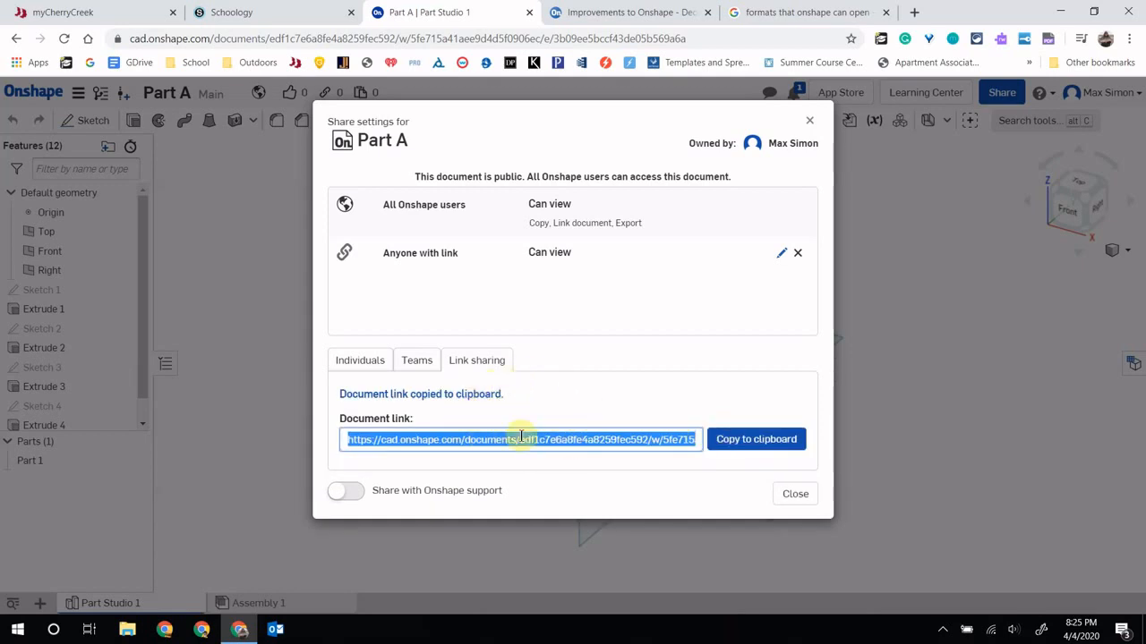
Switch to Schoology and read the instructions of the assignment "Part A click here to turn in"
left_click(224, 12)
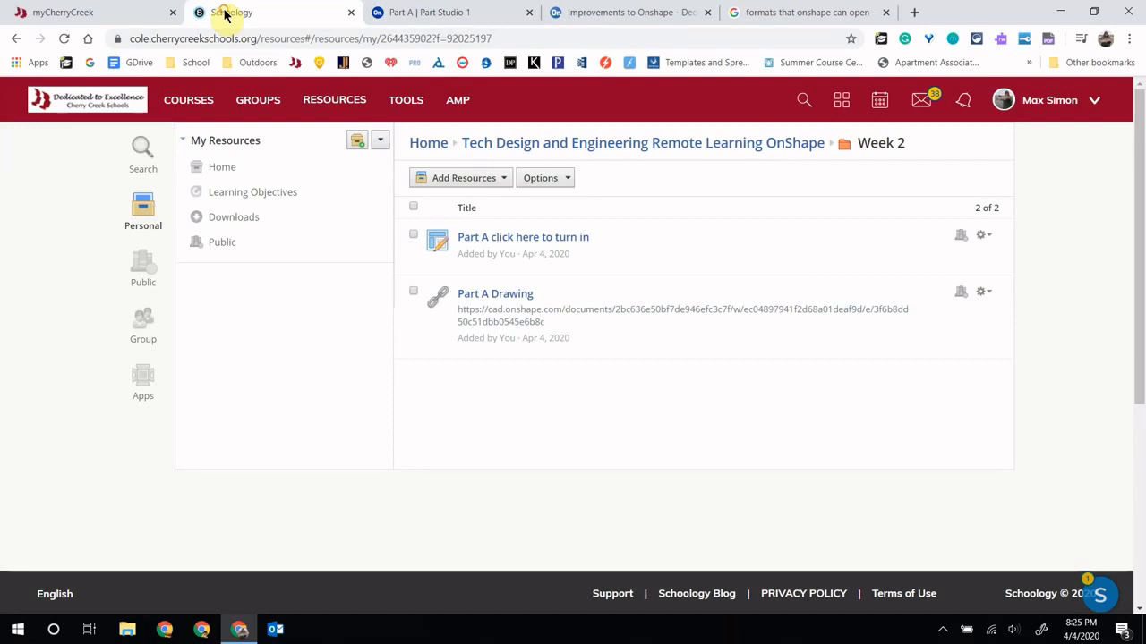
left_click(471, 238)
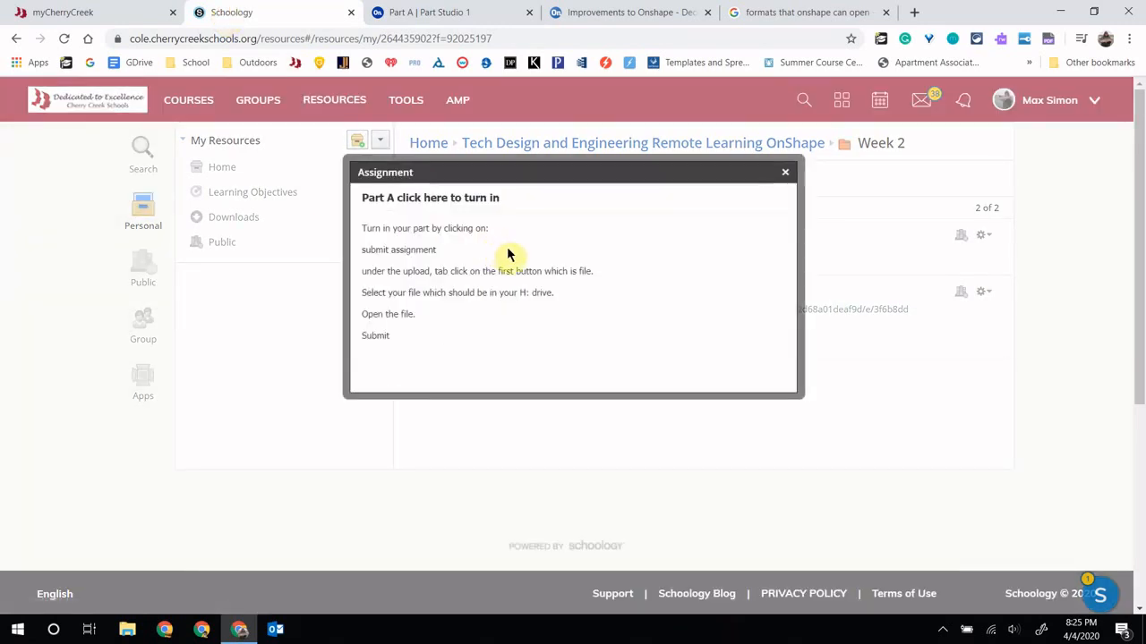
left_click(785, 174)
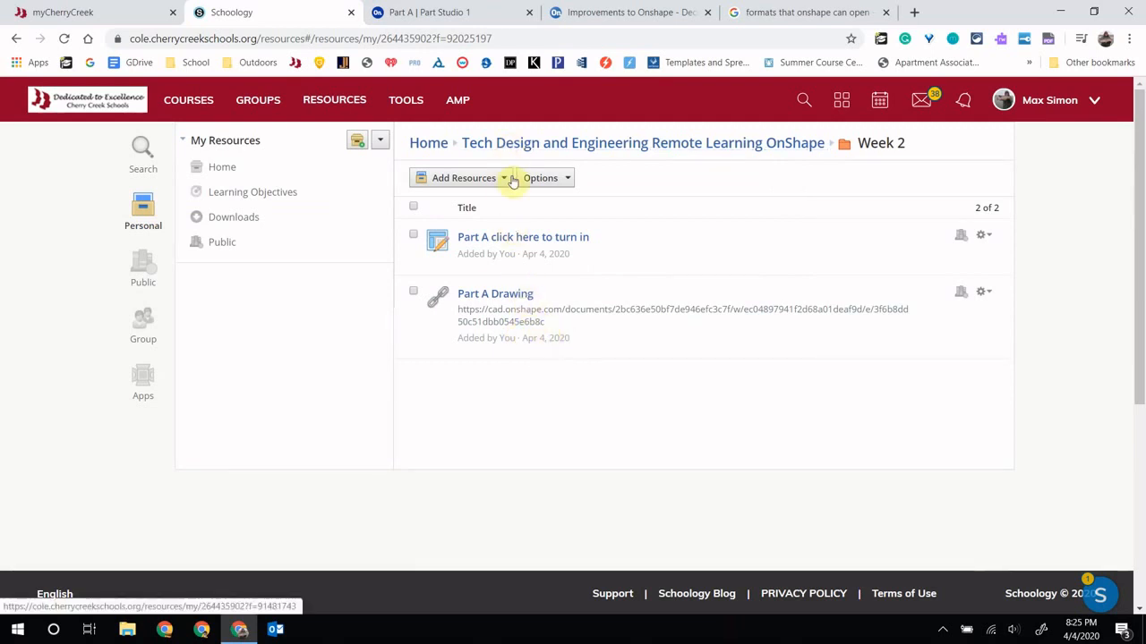
Return to Part A's share settings in Onshape and enter the teacher's e-mail address for sharing with an individual
left_click(481, 21)
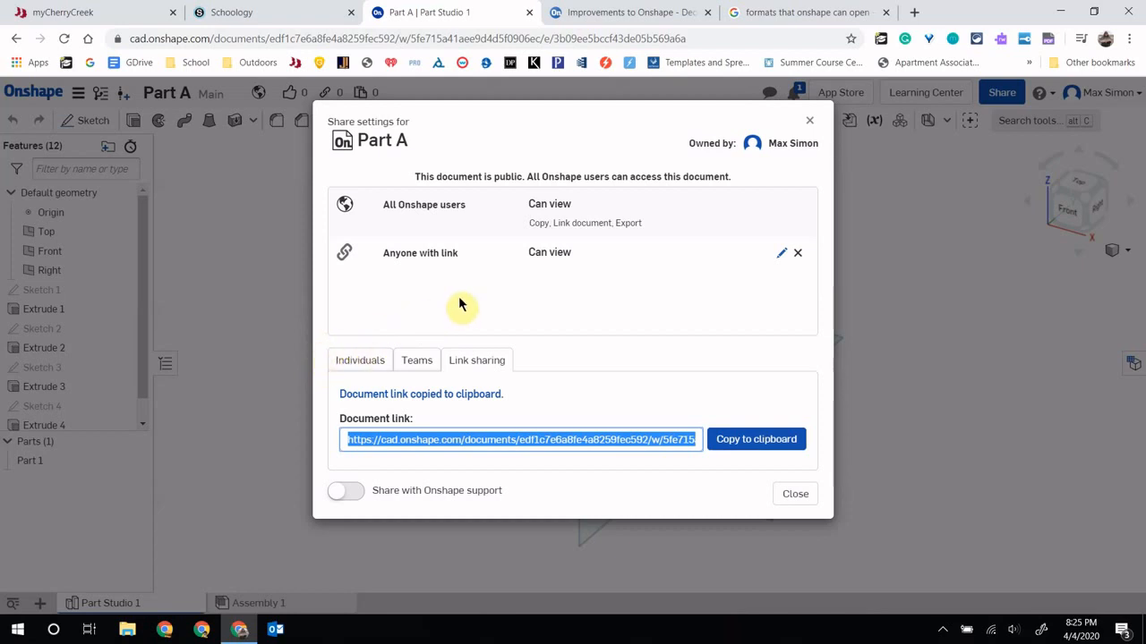
left_click(377, 368)
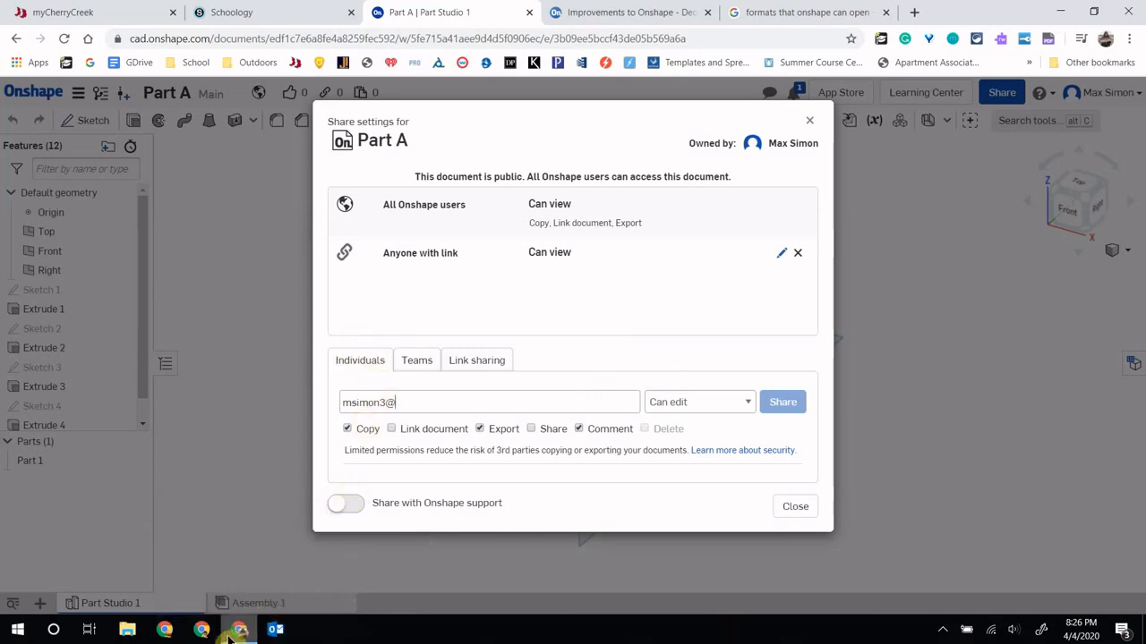
mouse_move(231, 637)
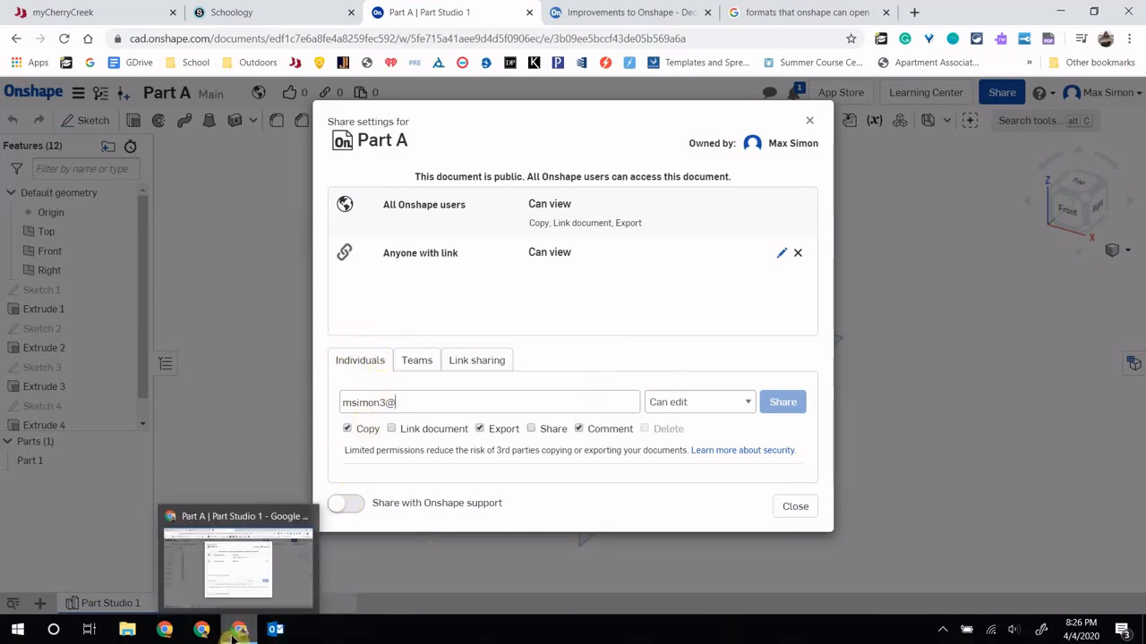